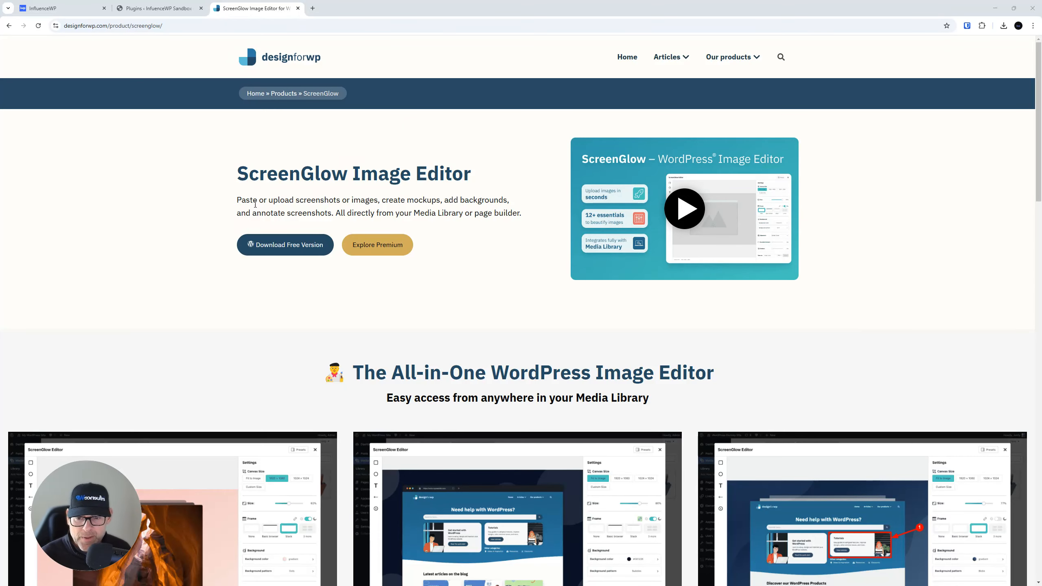
Step: Review the ScreenGlow product page, covering the editor screenshots, feature list, premium features, pricing plans and installation section
scroll(194, 218, "down", 6)
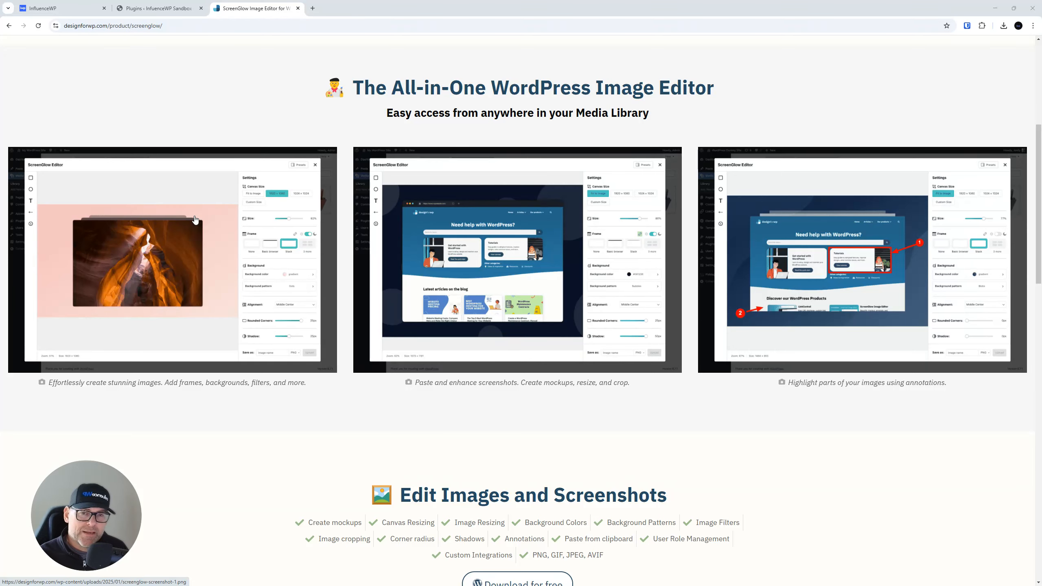
scroll(243, 261, "down", 5)
scroll(244, 259, "up", 7)
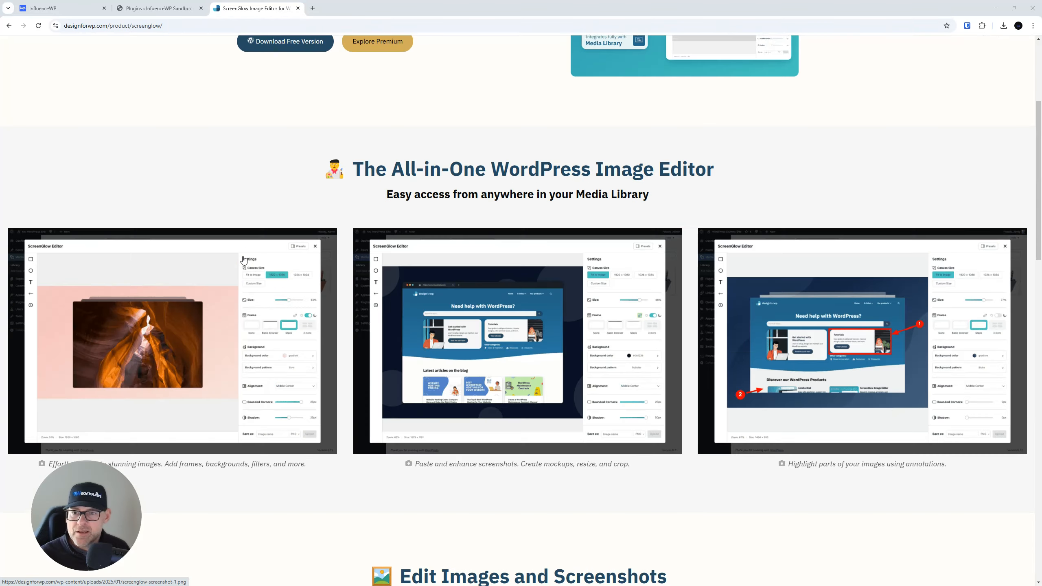
scroll(247, 250, "up", 2)
scroll(319, 205, "down", 13)
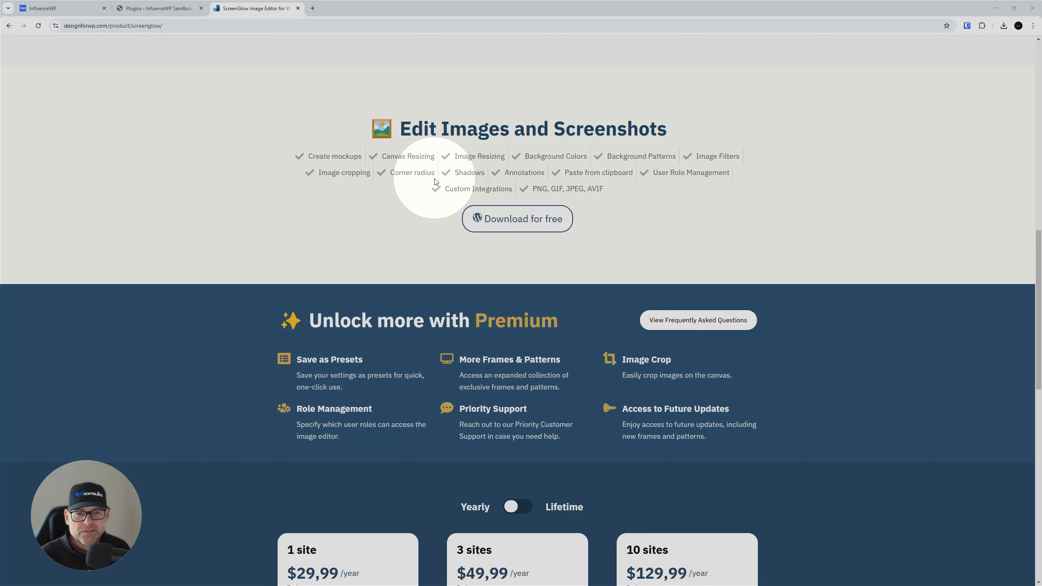
scroll(451, 230, "down", 5)
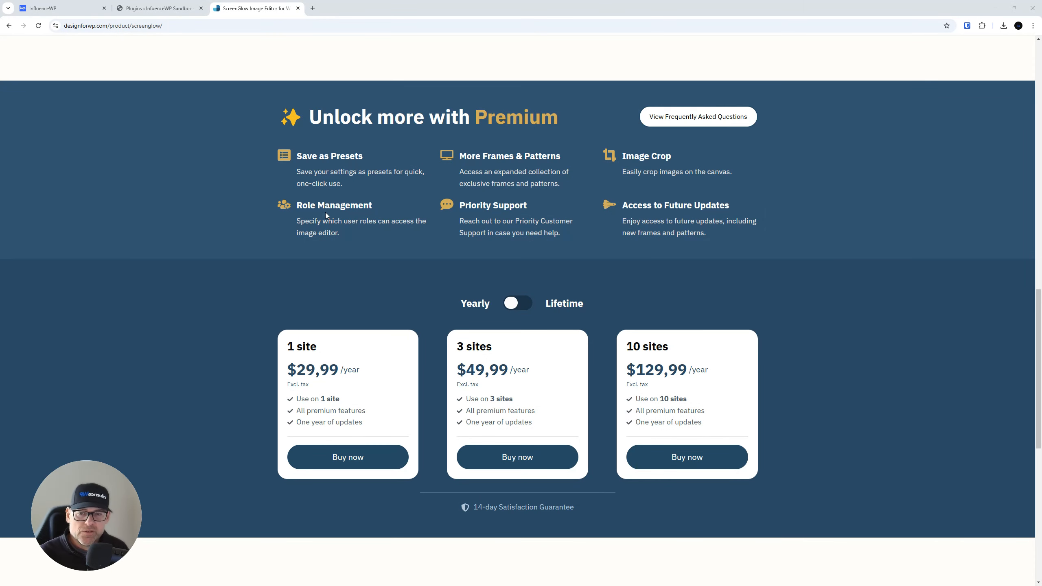
scroll(362, 248, "down", 6)
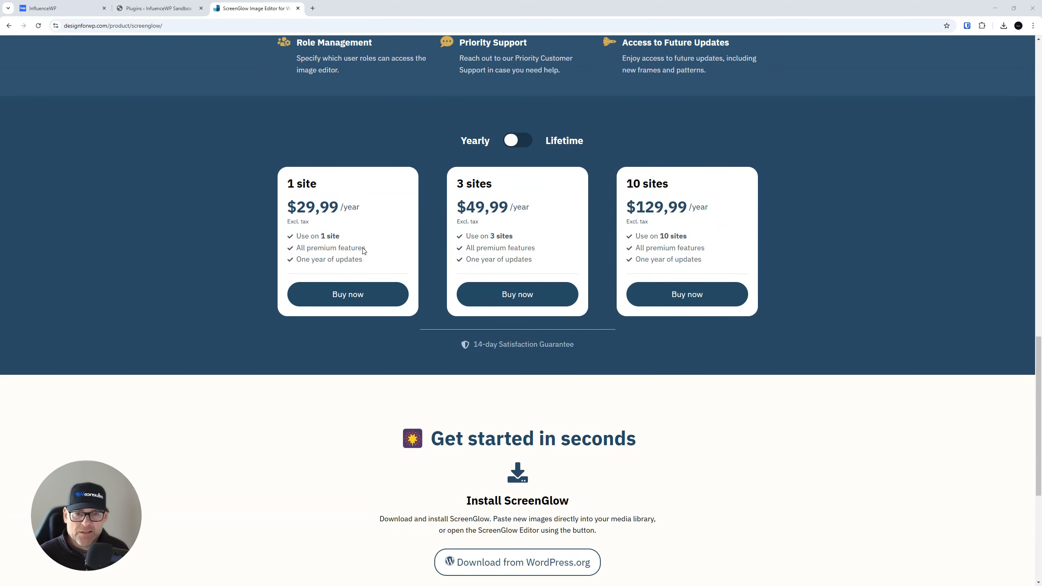
scroll(363, 248, "down", 5)
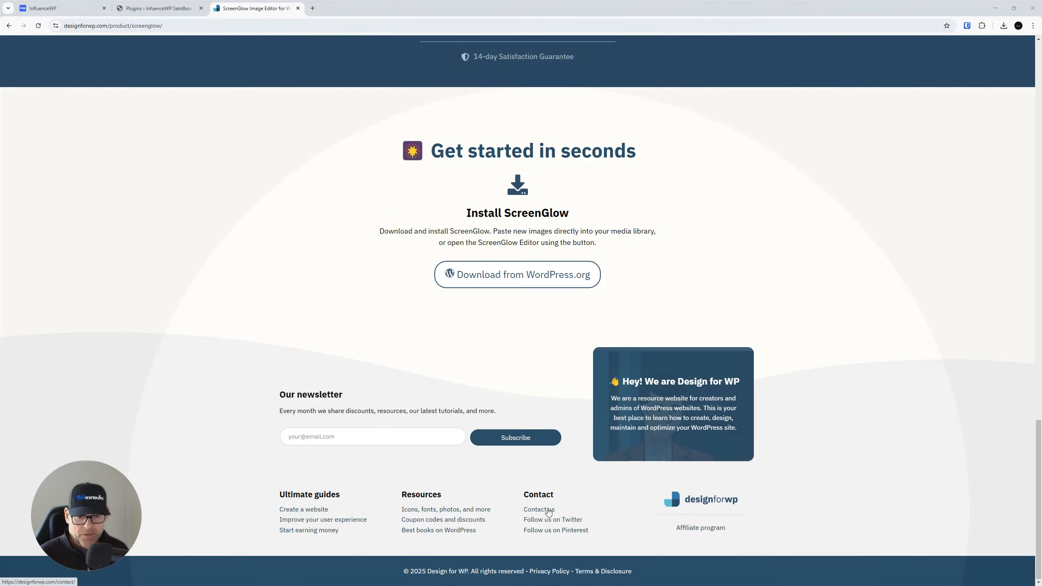
Step: Open the site's Contact us page in a new browser tab
right_click(548, 512)
left_click(583, 397)
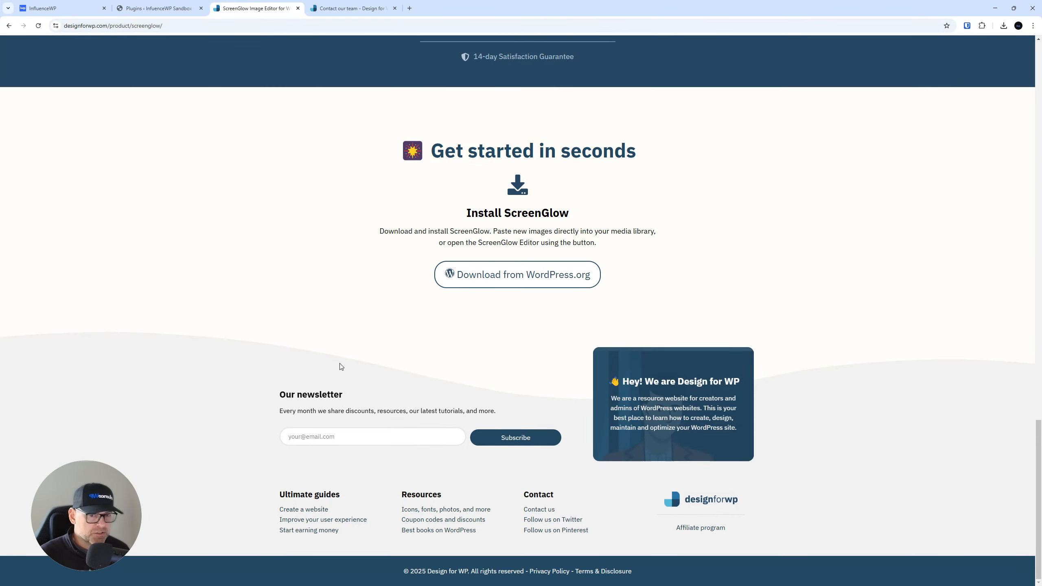
Step: Open the product documentation from the ScreenGlow page and view the ScreenGlow Docs
scroll(606, 395, "up", 3)
scroll(717, 372, "down", 3)
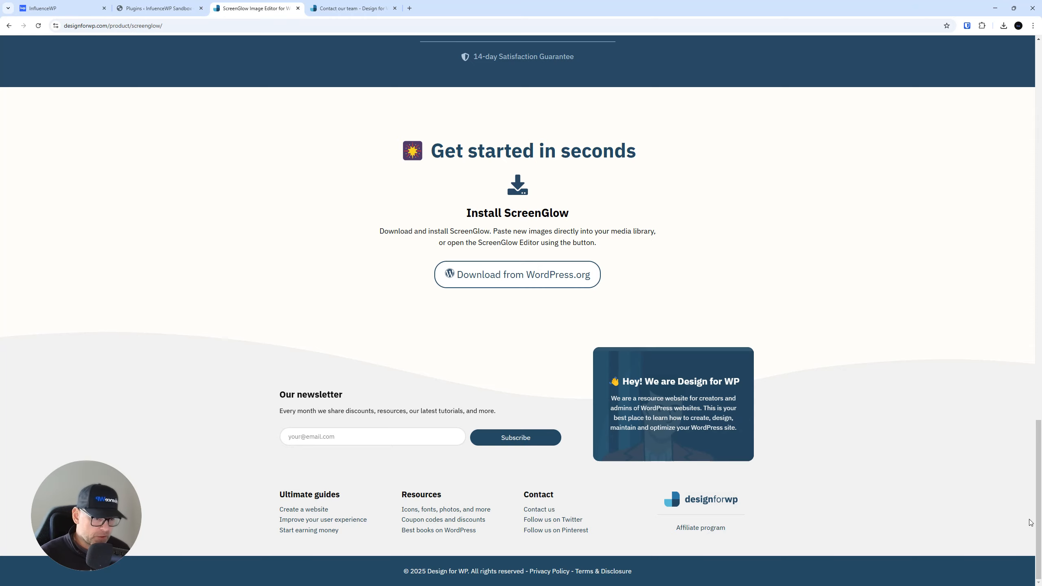
left_click_drag(1038, 522, 1000, 160)
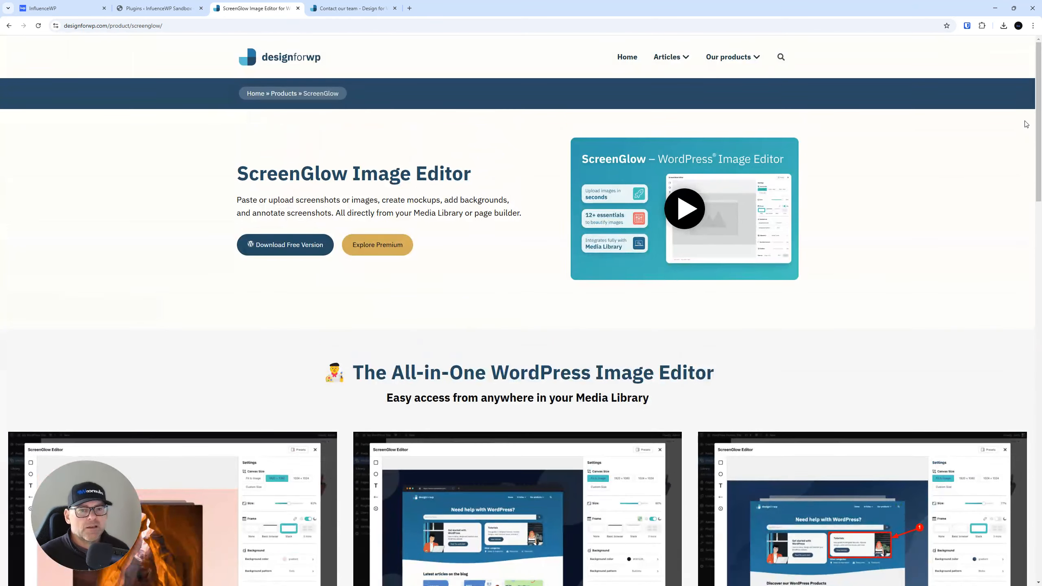
mouse_move(726, 62)
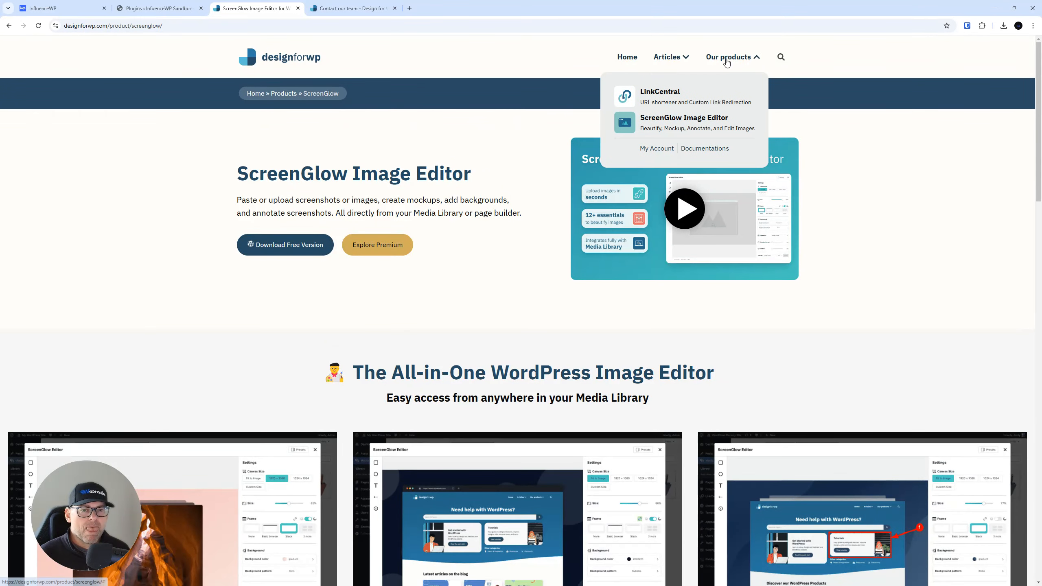
left_click(710, 151)
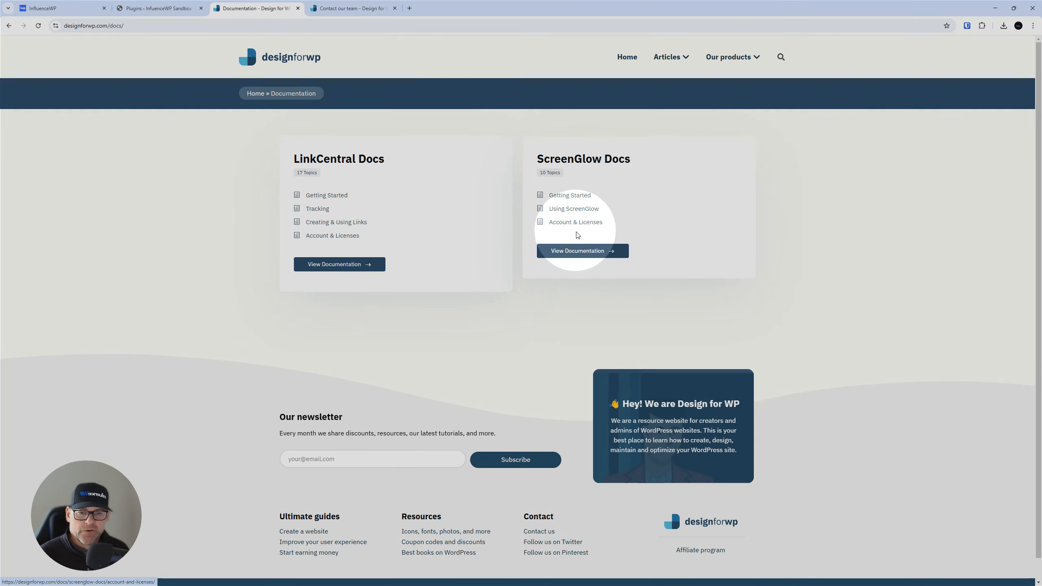
left_click(579, 255)
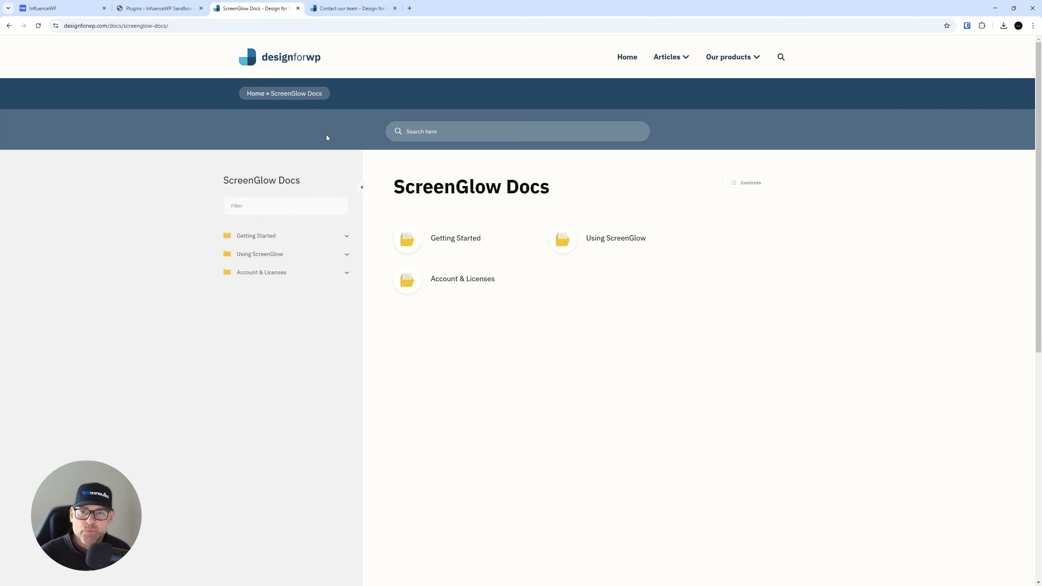
Step: Review the contact page with its message form, and close that page
left_click(344, 11)
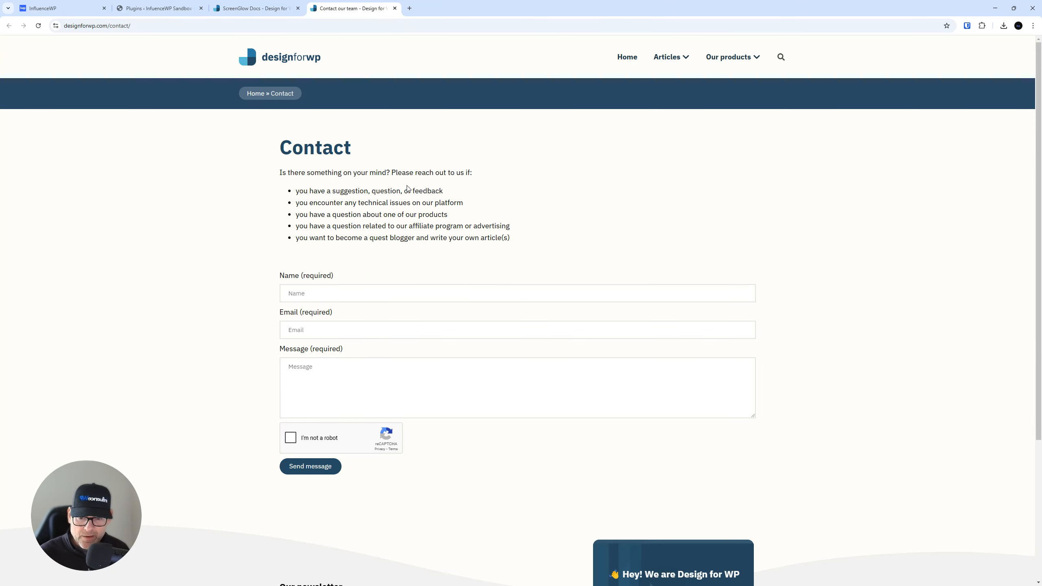
scroll(414, 284, "down", 4)
scroll(449, 308, "up", 4)
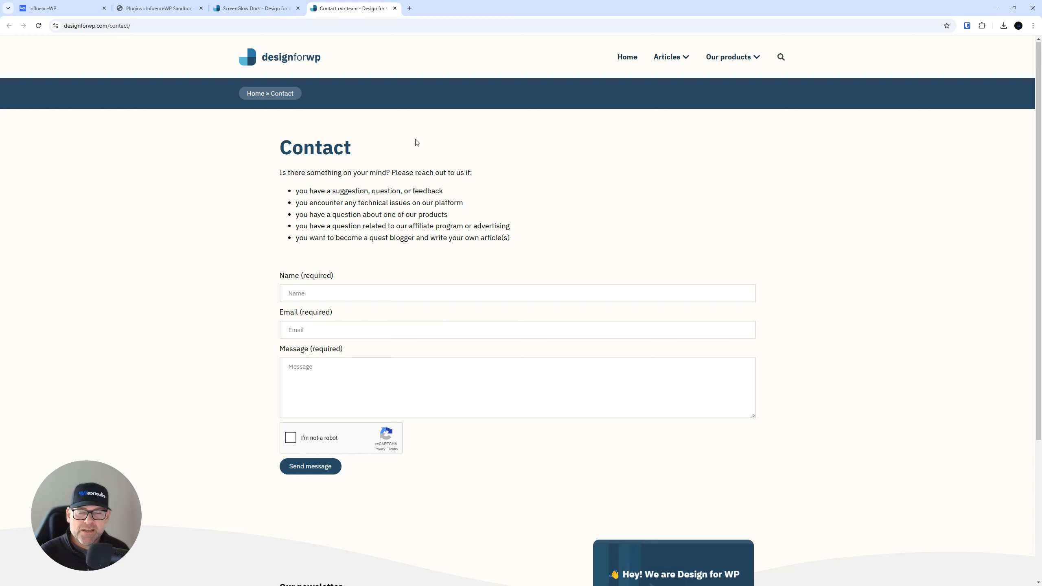
left_click(395, 8)
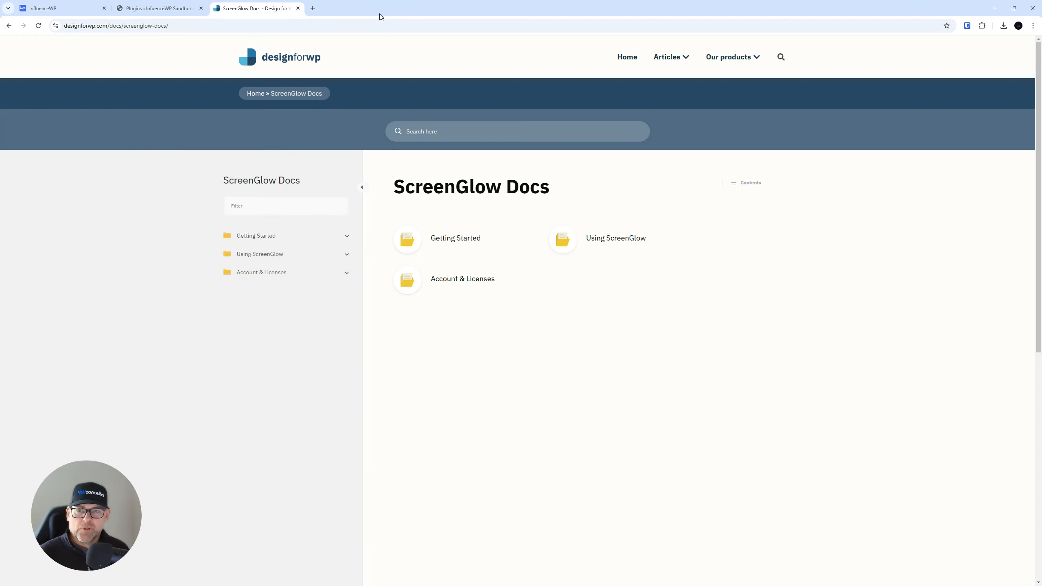
Step: Switch to the WordPress plugins page and open the settings of ScreenGlow Premium
left_click(158, 8)
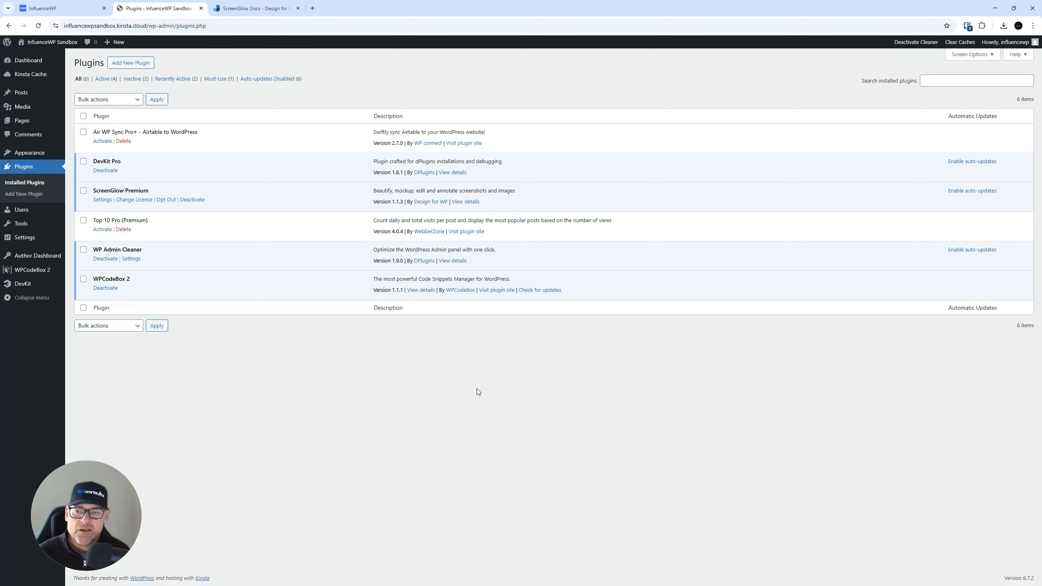
left_click(107, 200)
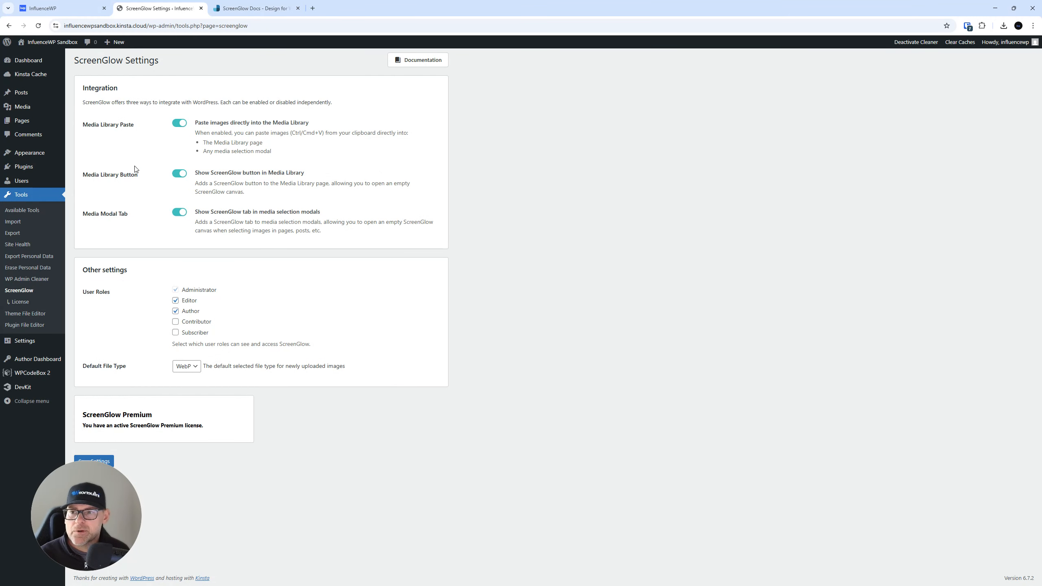
Step: Open the Media Library in a new browser tab and look at its ScreenGlow option
mouse_move(28, 110)
right_click(76, 110)
left_click(107, 121)
left_click(235, 5)
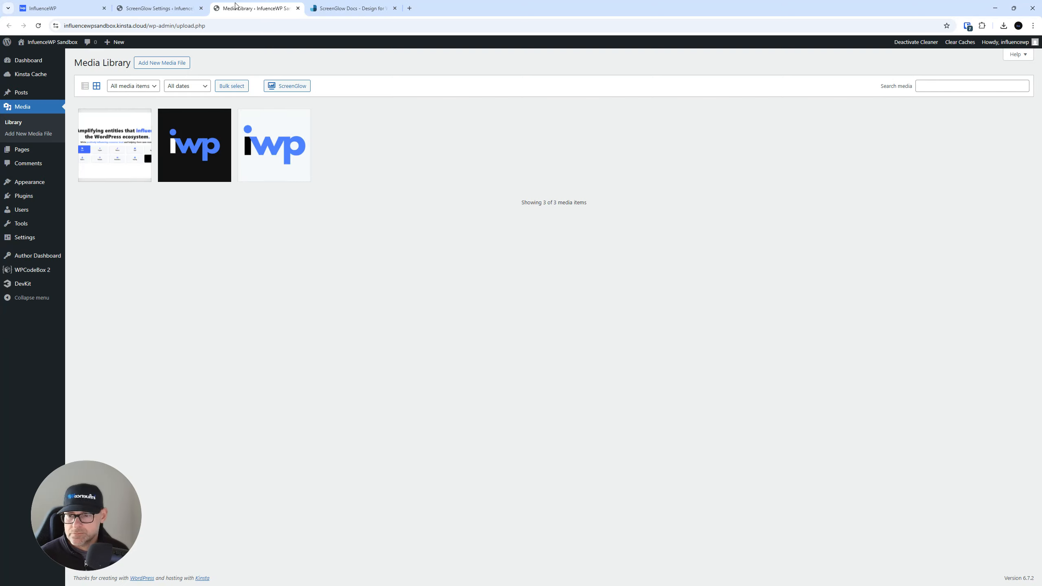
left_click(300, 87)
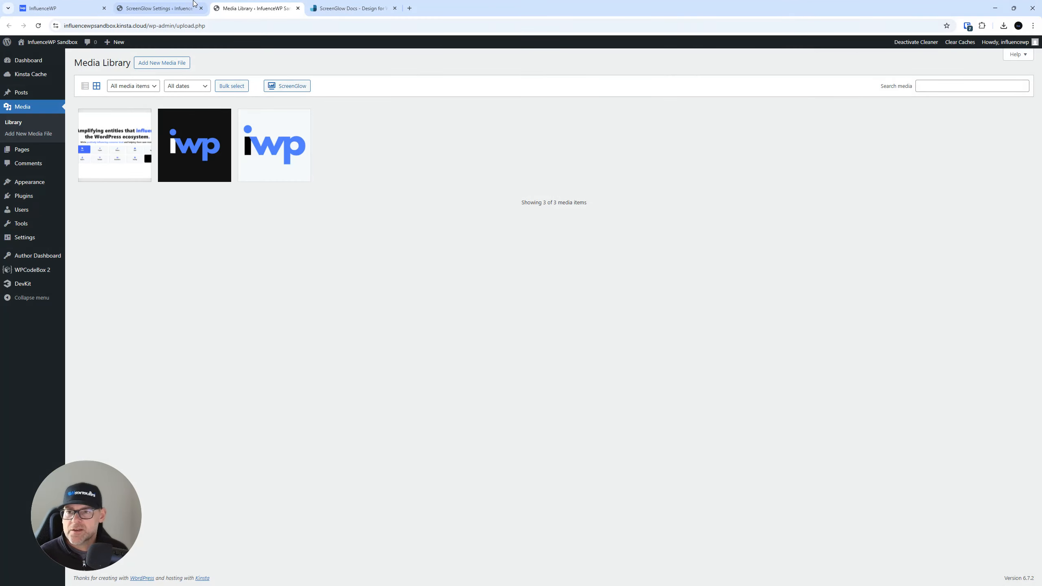
Step: Return to the ScreenGlow settings, open the posts list in a new browser tab and open Post 1 for editing
left_click(156, 8)
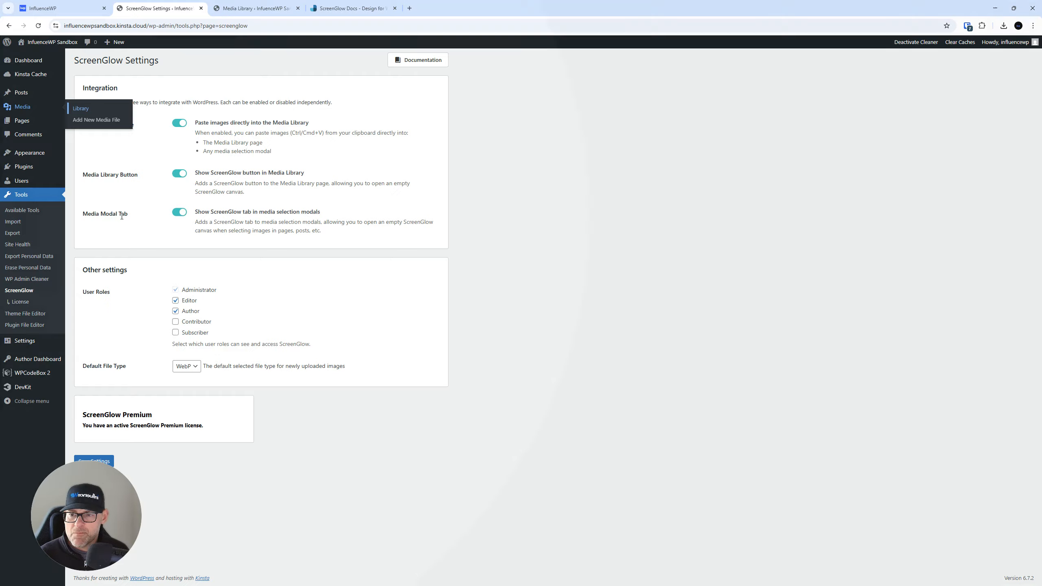
key("ctrl")
key("ctrl")
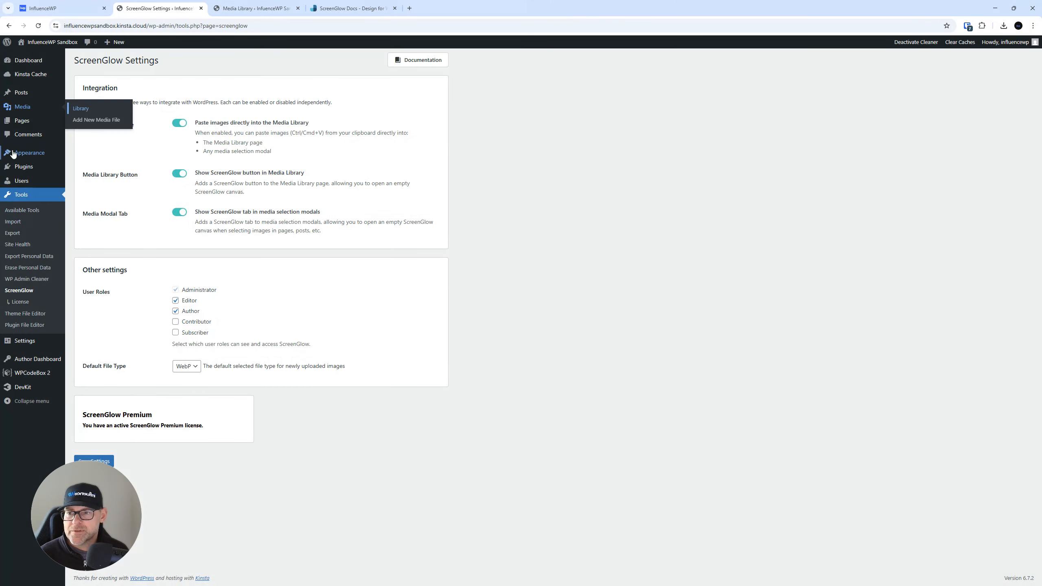
mouse_move(20, 93)
right_click(88, 95)
left_click(117, 105)
left_click(331, 7)
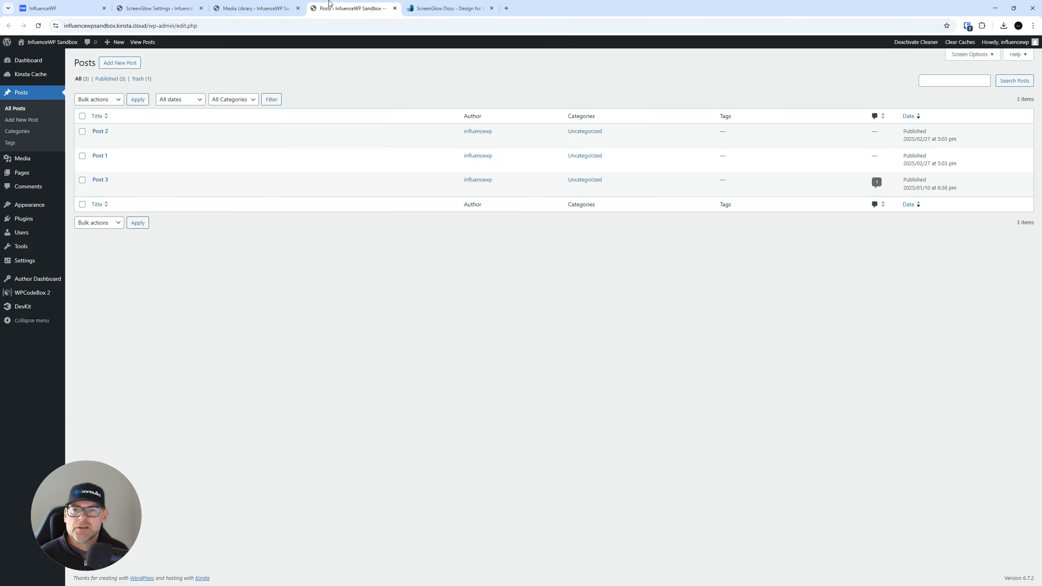
left_click(97, 156)
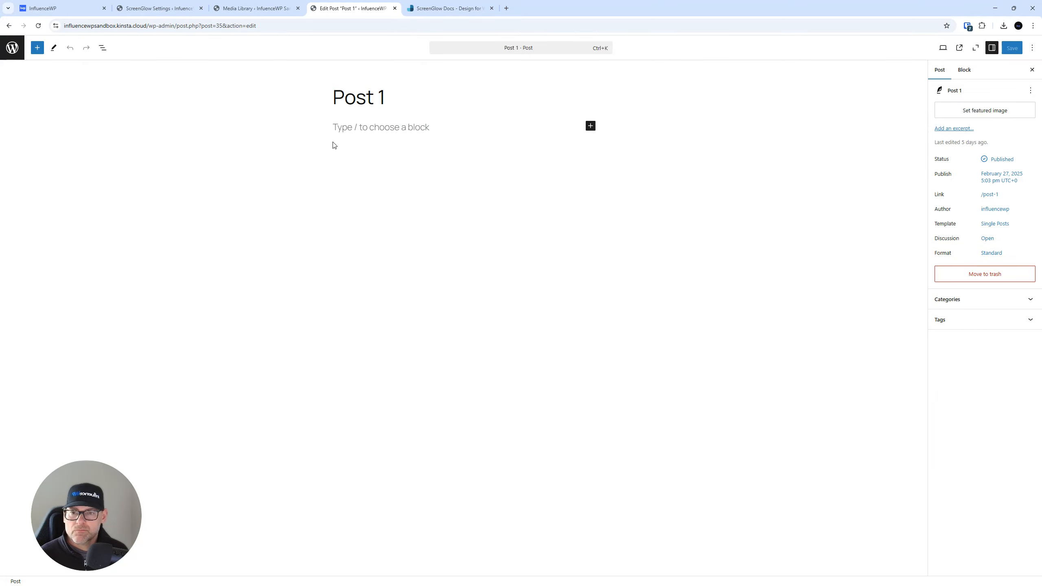
Step: Insert an Image block as the first block of Post 1
left_click(358, 129)
type("/")
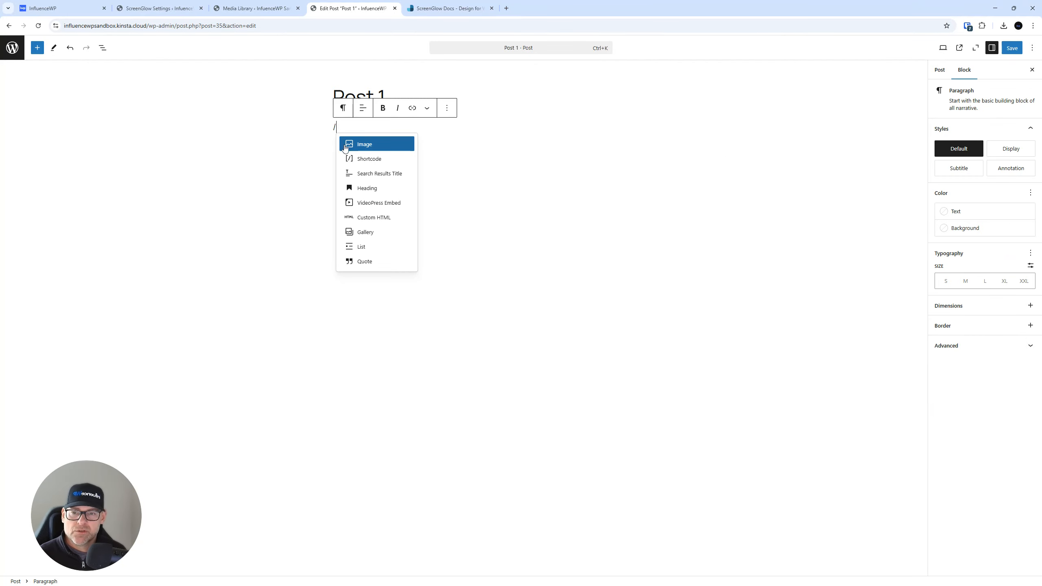
left_click(357, 145)
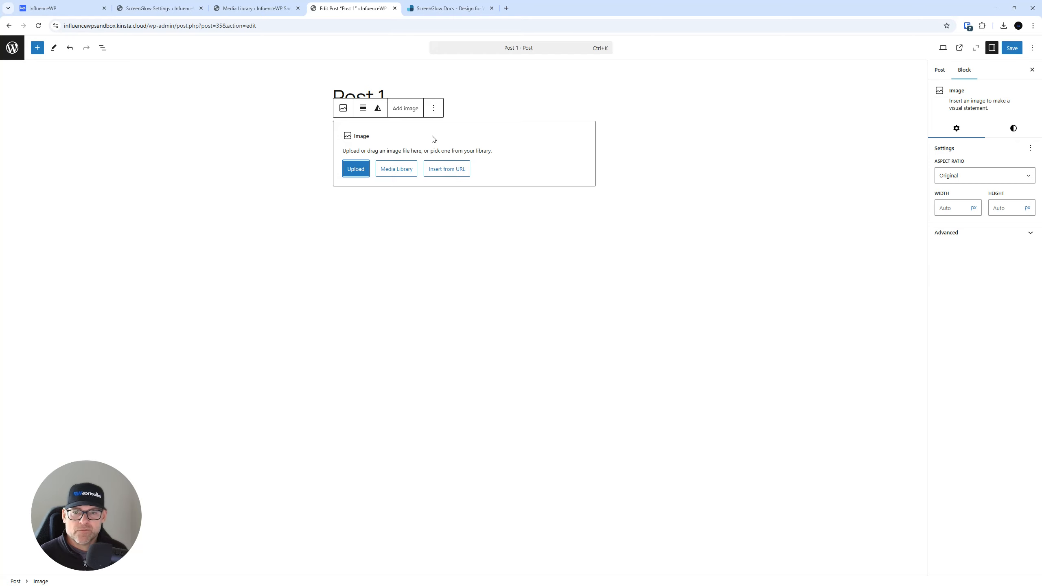
Step: Look at the Image block's options and its file upload dialog without choosing a file
left_click(433, 109)
left_click(433, 109)
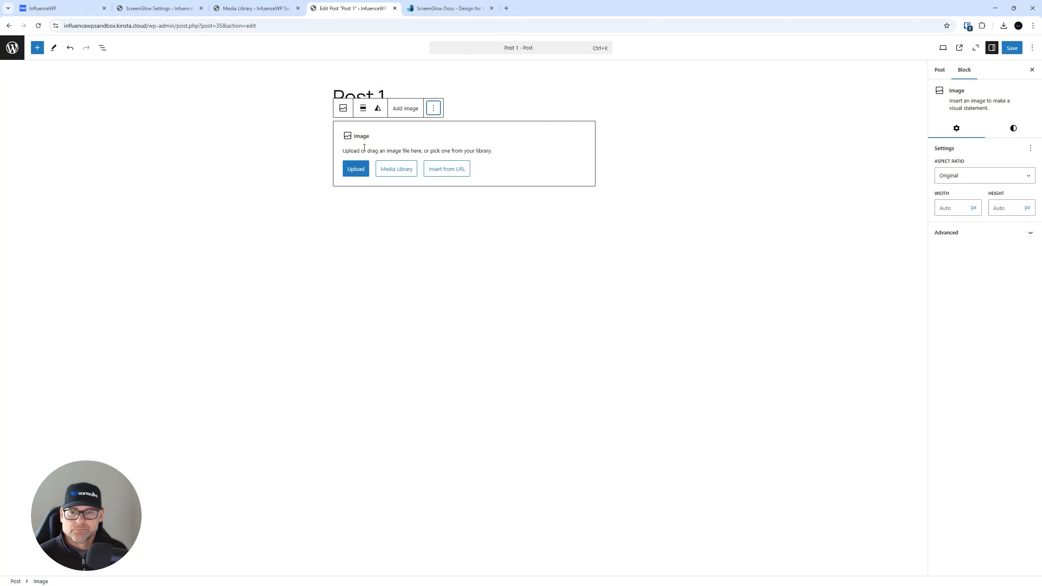
left_click(360, 171)
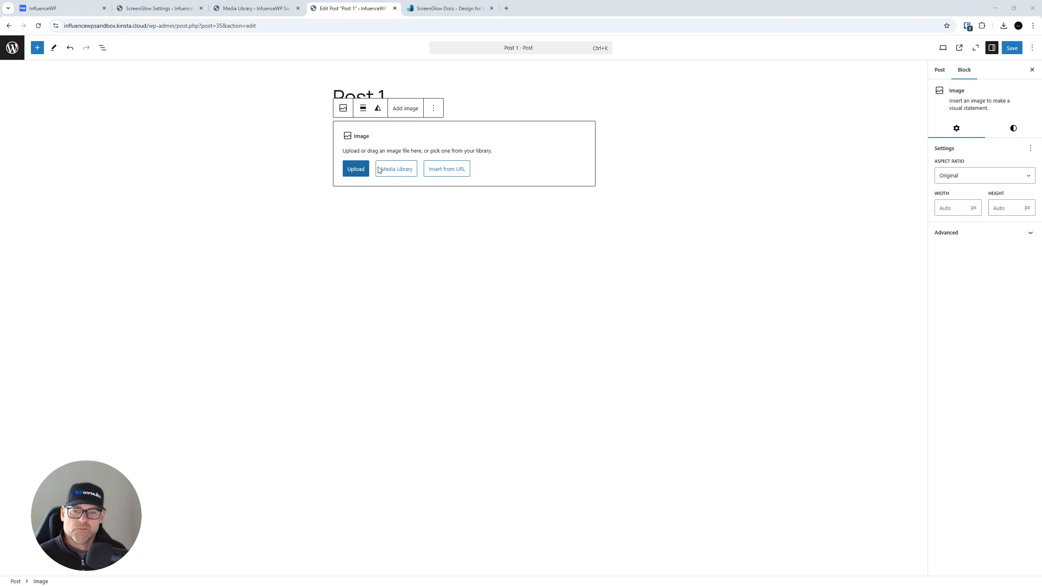
left_click(454, 281)
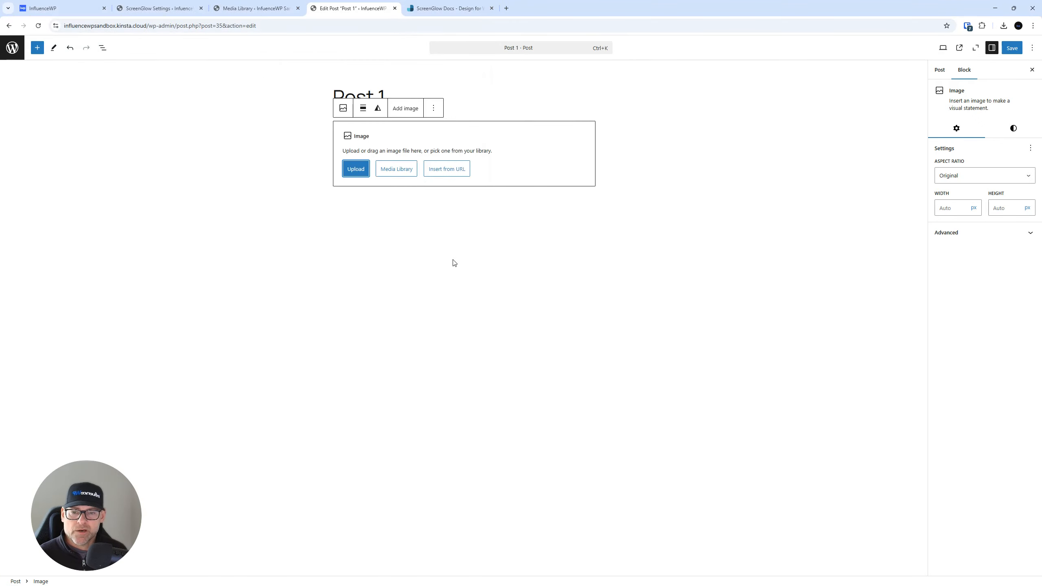
Step: View the ScreenGlow Editor from the Image block's media selection window, and close both without selecting an image
left_click(399, 176)
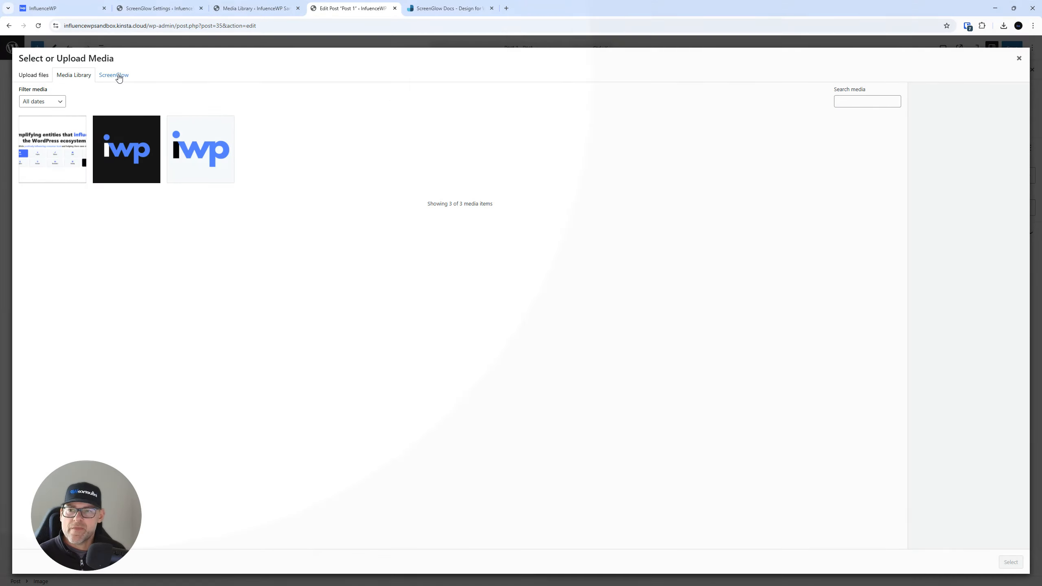
left_click(119, 76)
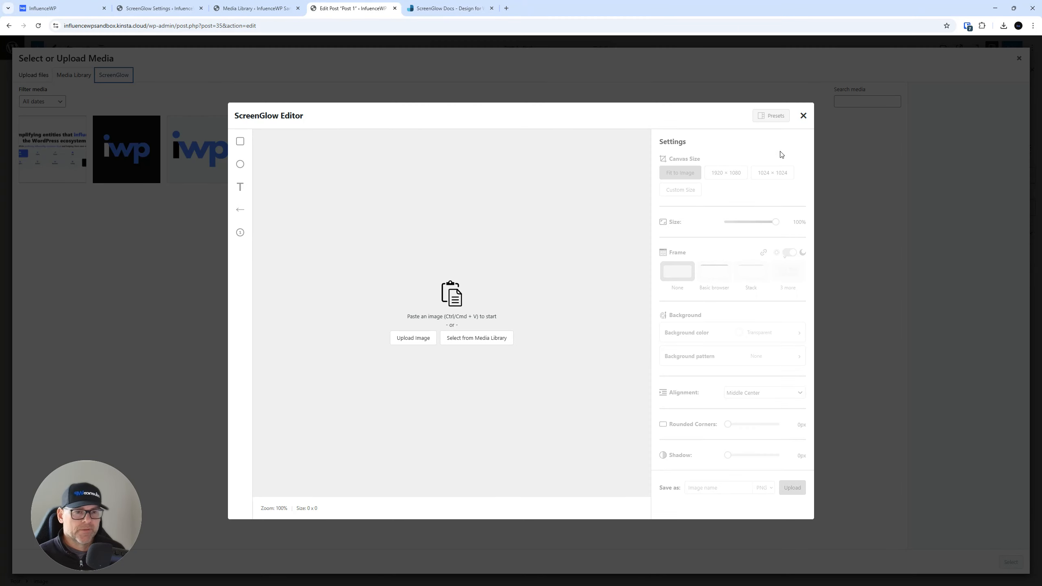
left_click(803, 115)
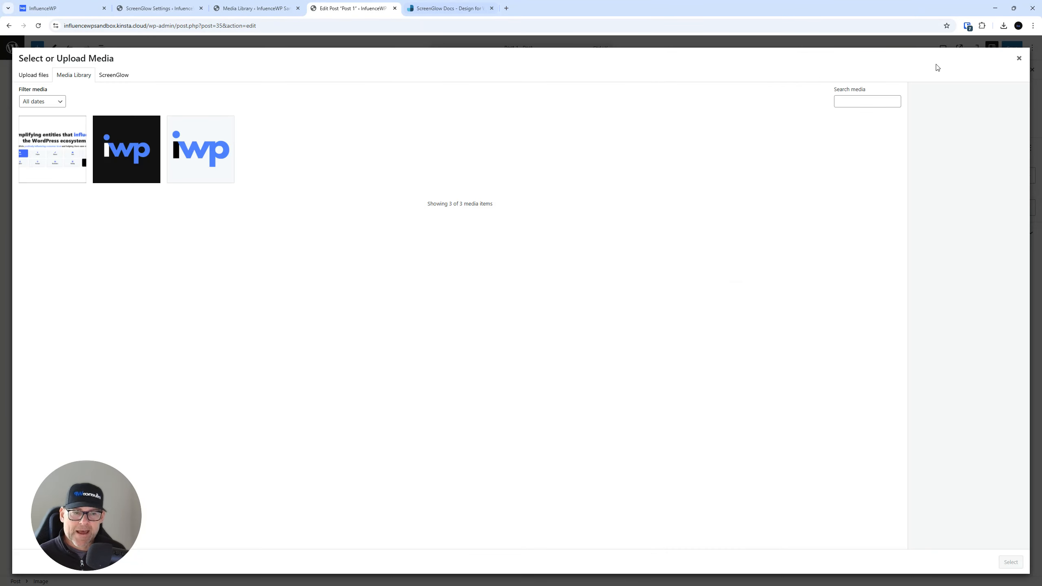
left_click(1019, 57)
Step: Leave the Post 1 editor without saving its changes and return to the Media Library
left_click(395, 8)
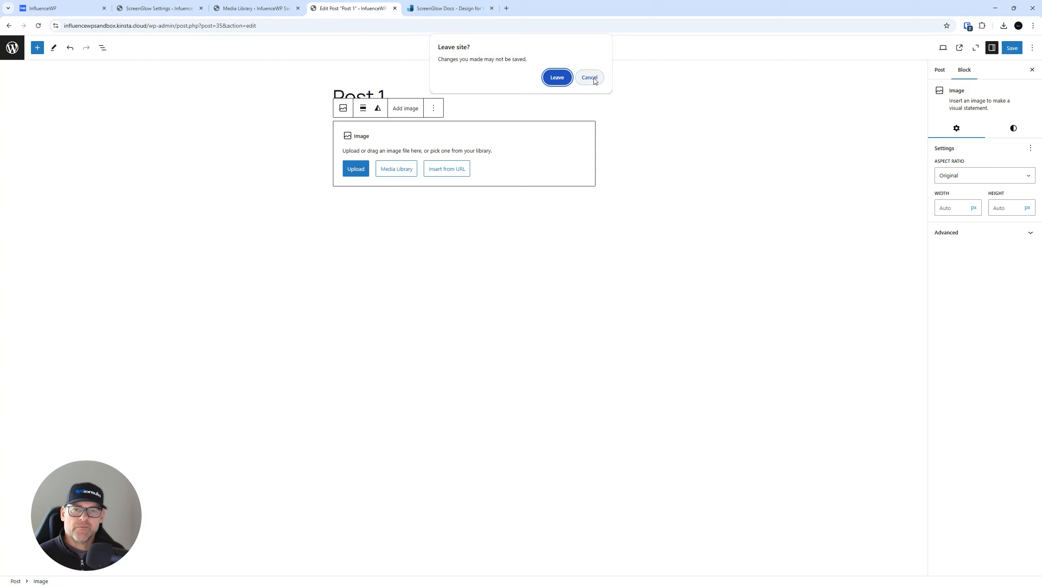
left_click(589, 78)
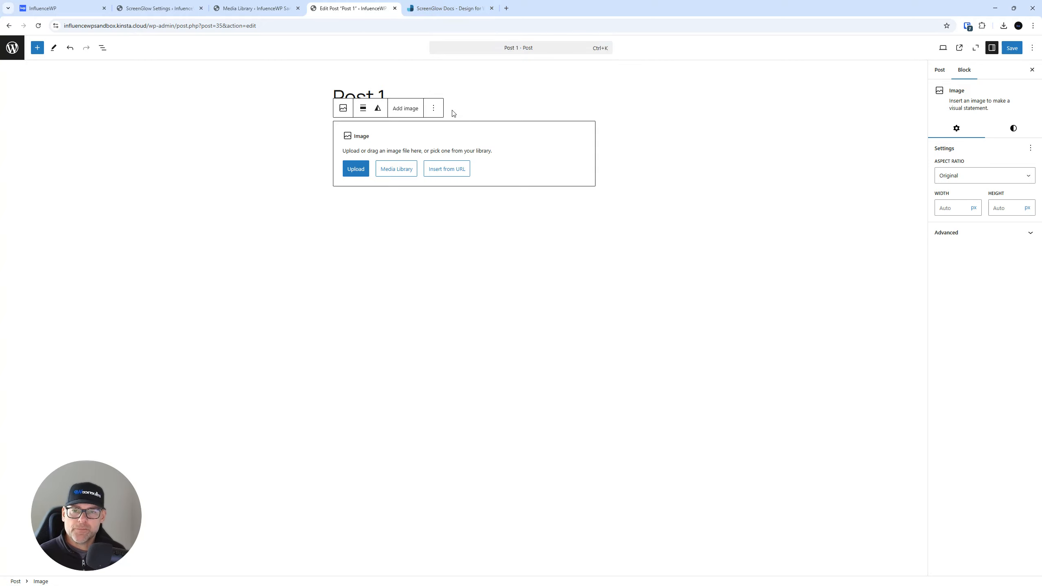
left_click(392, 8)
left_click(554, 92)
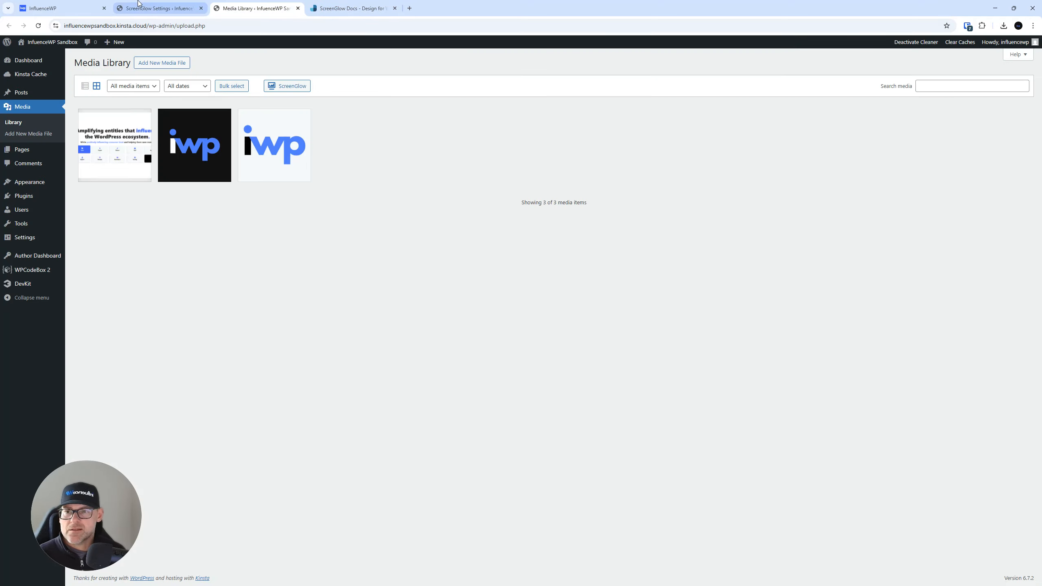
left_click(288, 89)
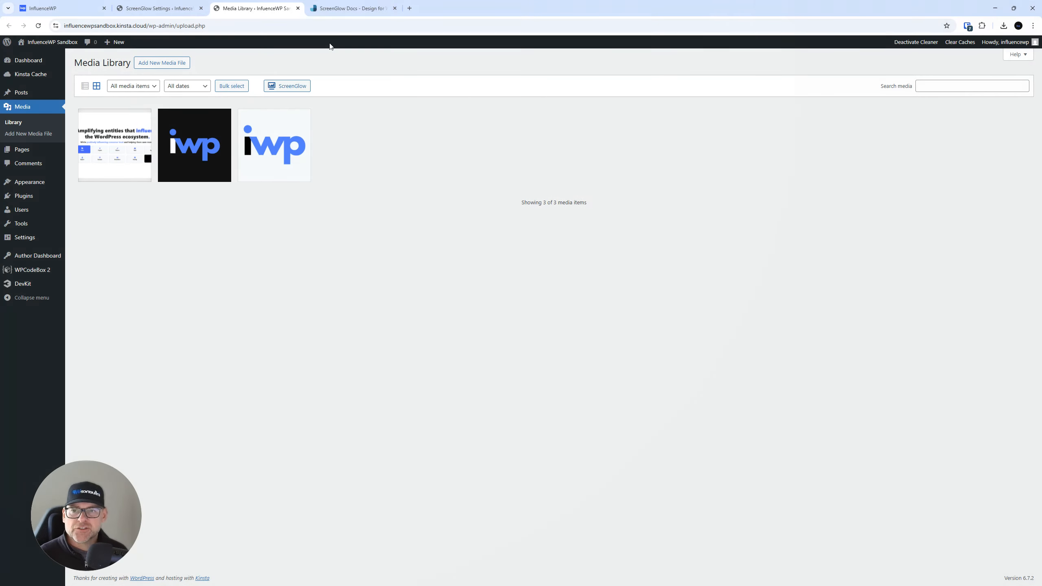
Step: In the ScreenGlow settings, clear the Editor and Author user roles and re-enable both without saving
left_click(157, 4)
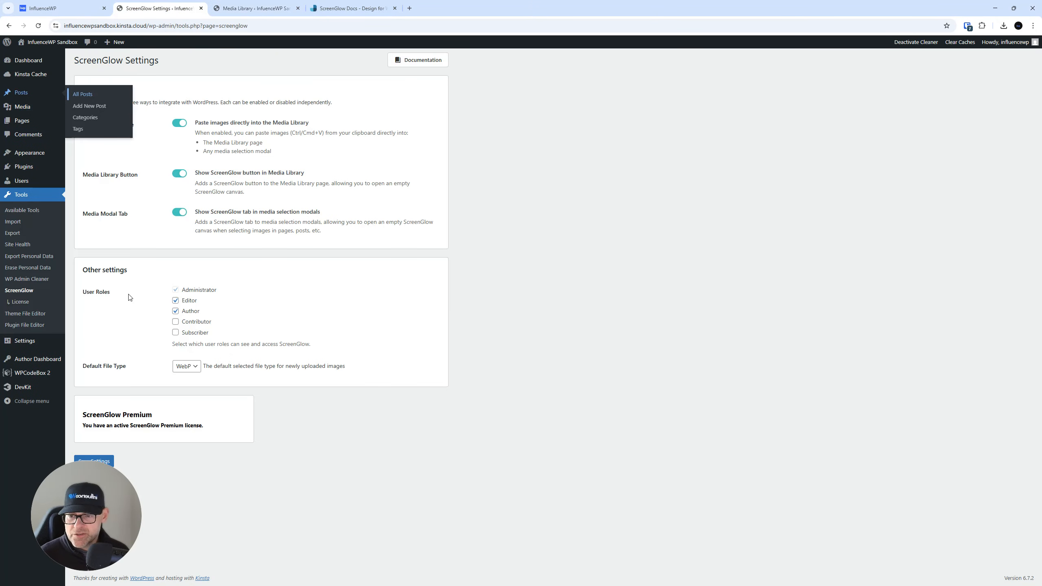
key("ctrl")
key("ctrl")
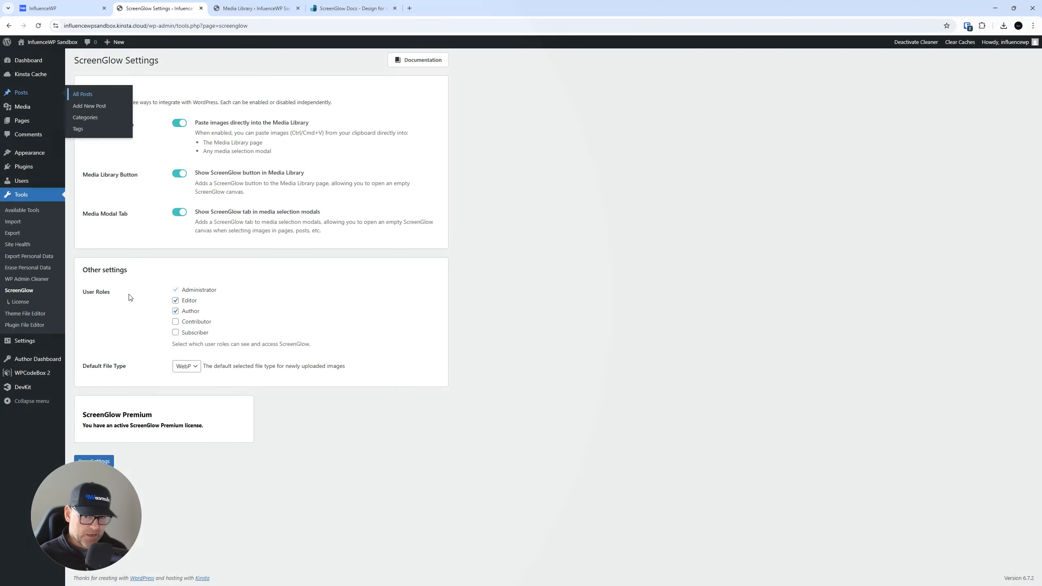
left_click(175, 300)
left_click(175, 311)
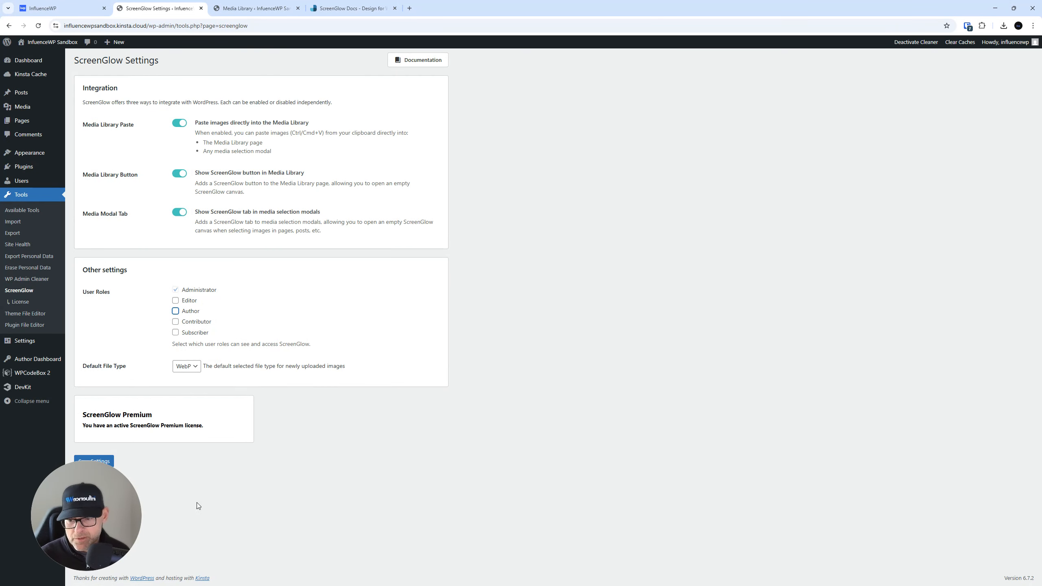
left_click(175, 300)
left_click(175, 311)
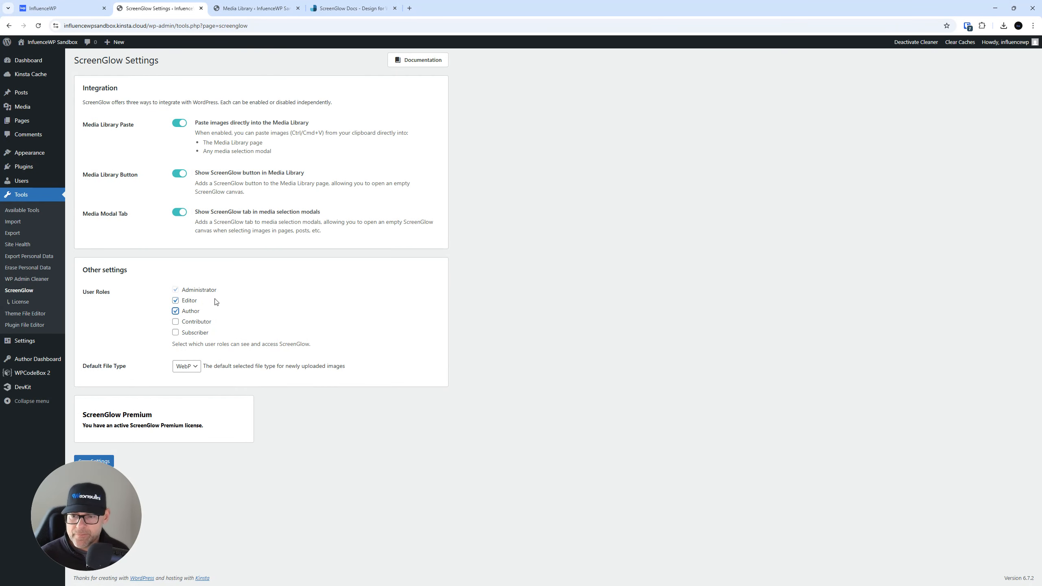
Step: Look through the Default File Type options in the ScreenGlow settings, keeping WebP selected
left_click(185, 367)
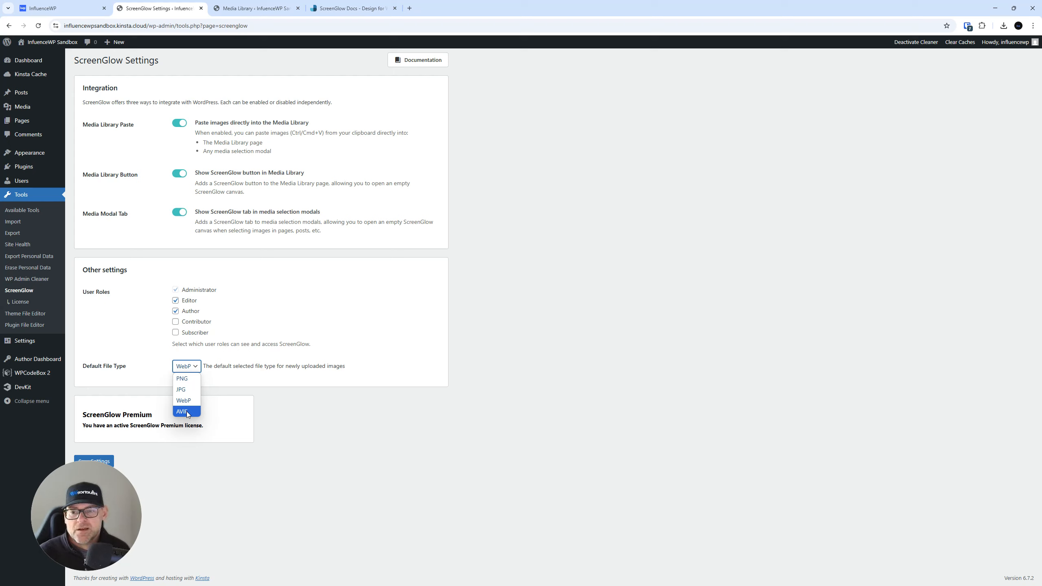
left_click(192, 402)
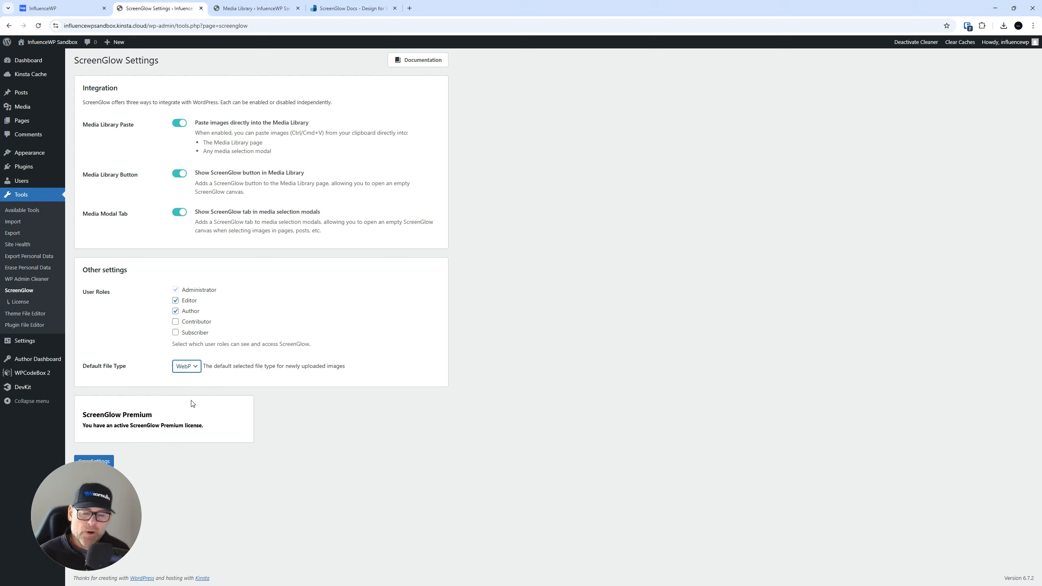
left_click(188, 371)
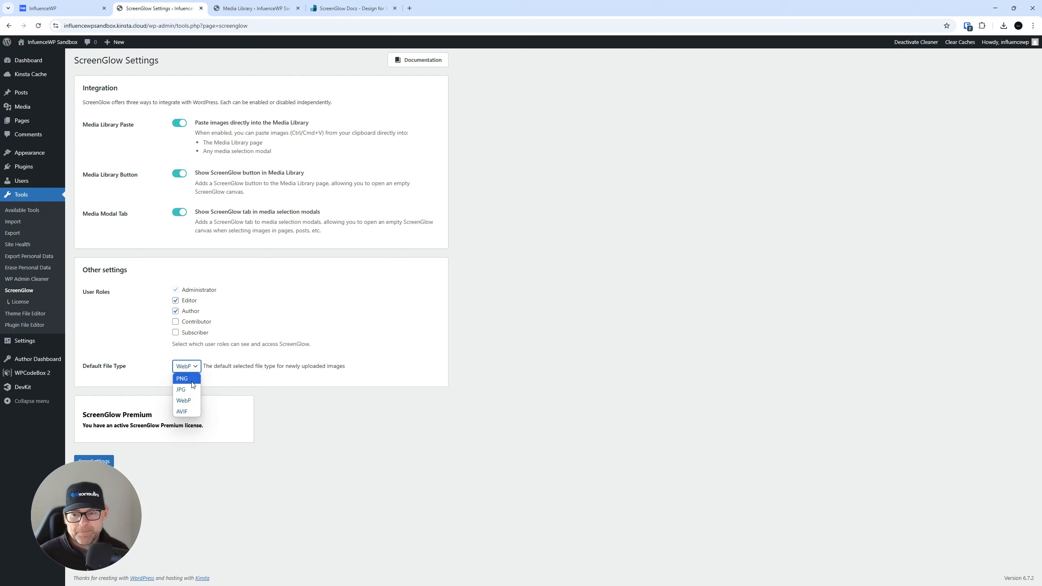
left_click(190, 400)
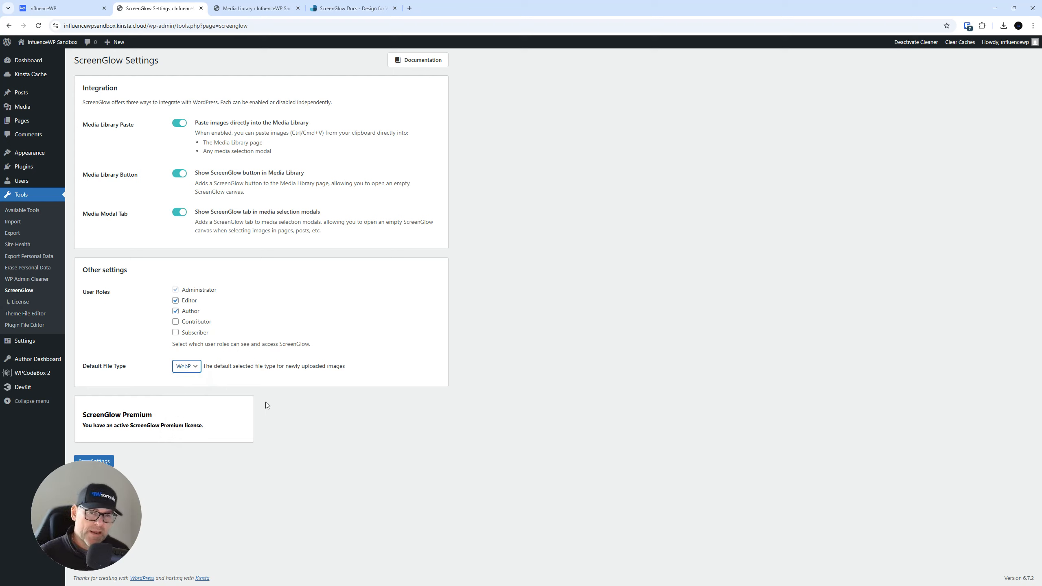
left_click(357, 416)
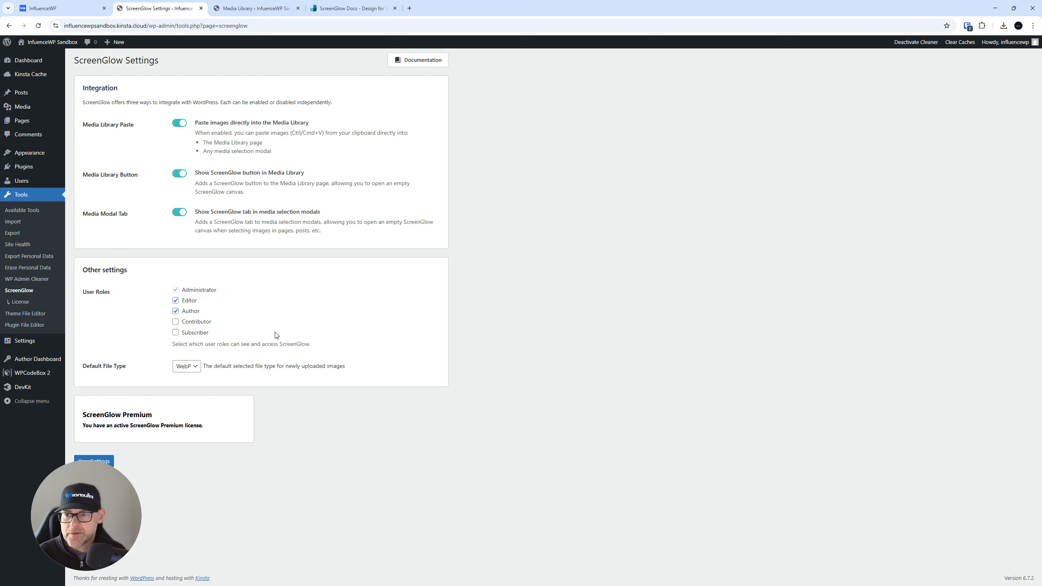
Step: Close the ScreenGlow settings page and load InfluenceWP.png from the Media Library into the ScreenGlow Editor
left_click(233, 5)
left_click(201, 8)
left_click(295, 86)
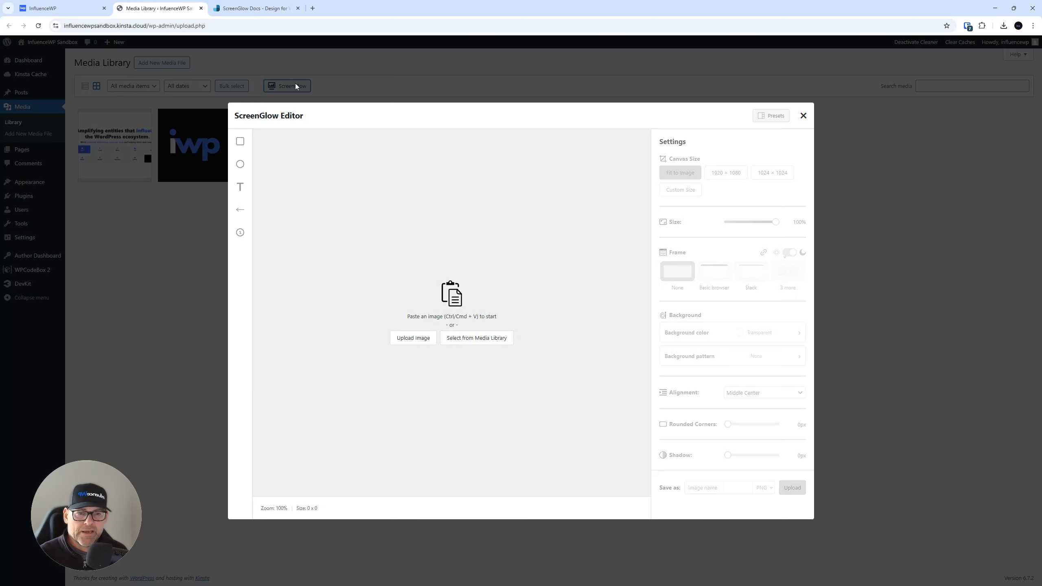
left_click(461, 341)
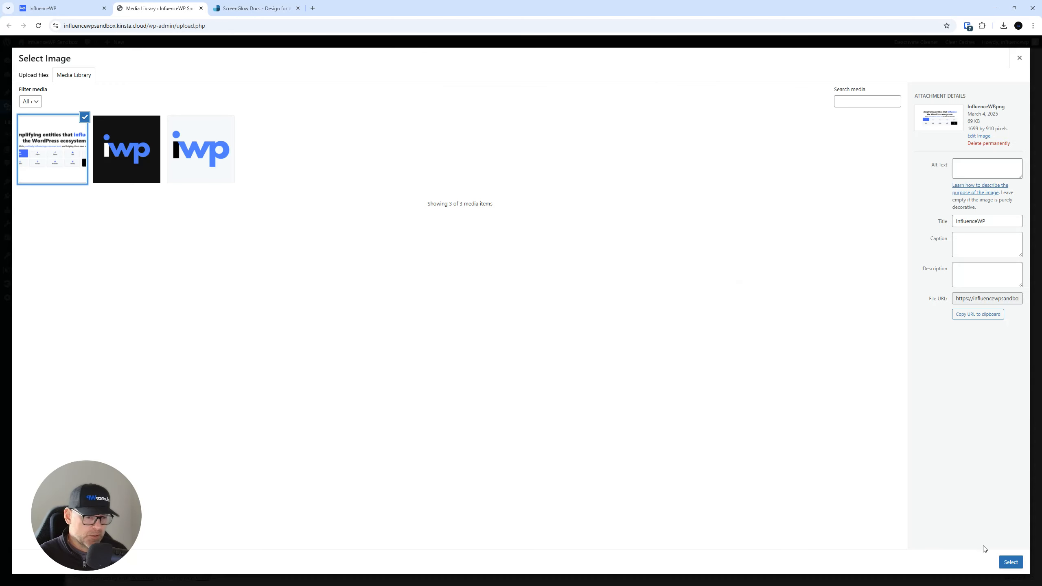
left_click(1009, 563)
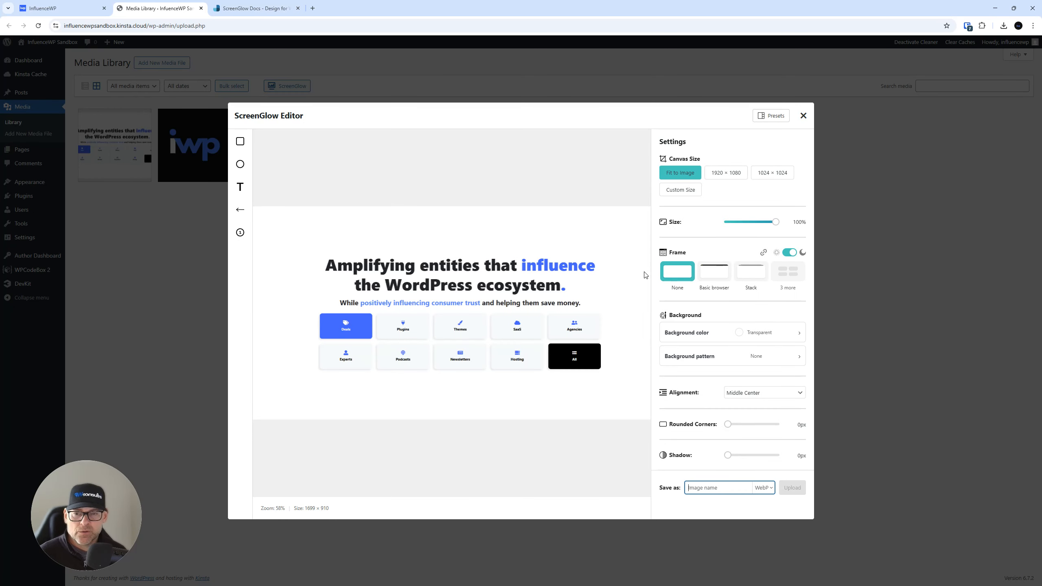
Step: Draw a red rectangle above the middle of the headline and a large red circle around the headline's left part
left_click(241, 141)
left_click_drag(402, 216, 510, 267)
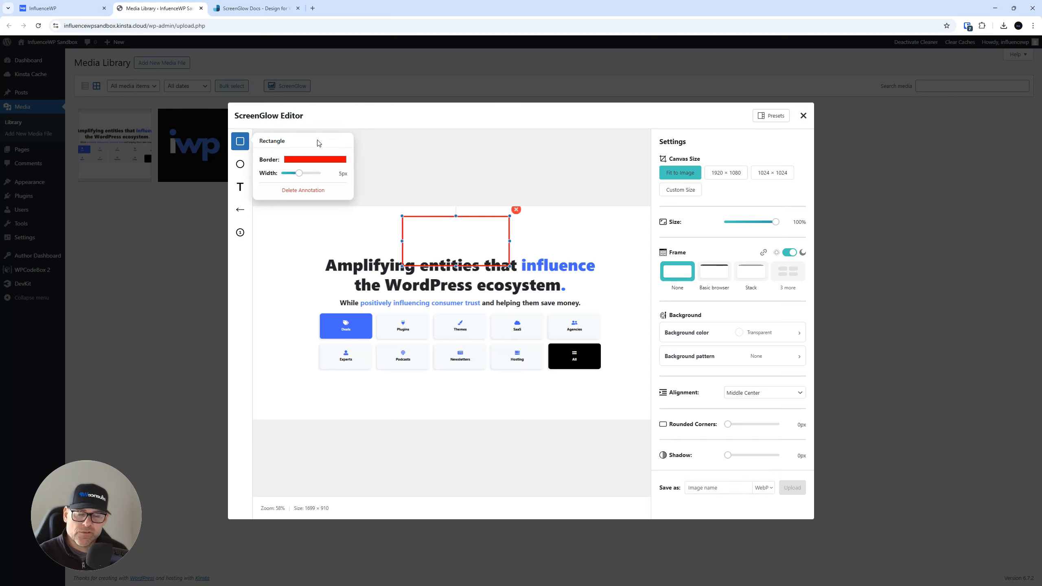
left_click(240, 165)
mouse_move(348, 269)
left_mouse_down()
mouse_move(443, 324)
mouse_move(422, 315)
left_mouse_up()
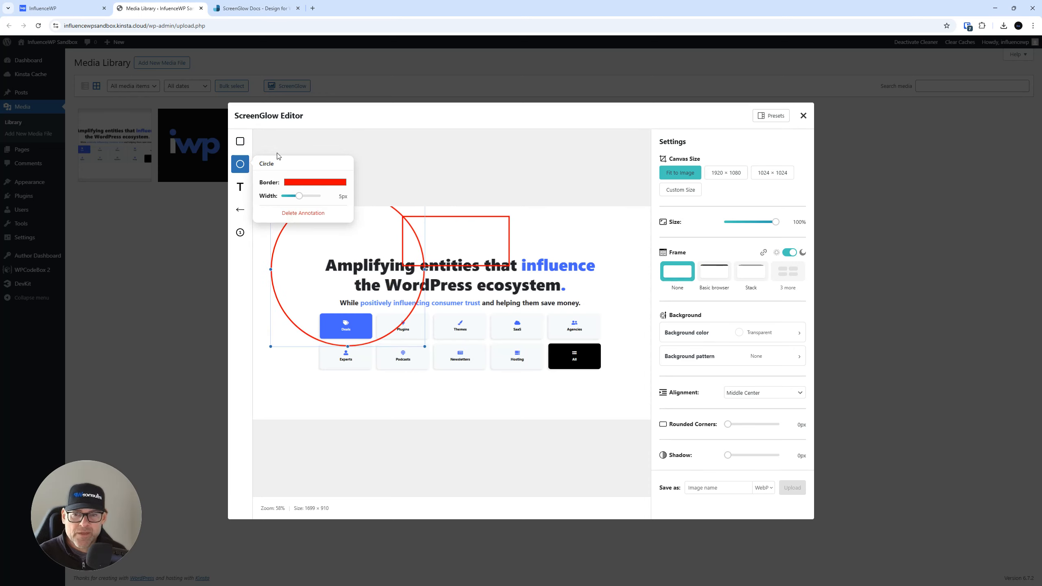
Step: Add the text annotation "Test test" above the word "influence", set its size to 61px and keep the Arial font
left_click(240, 186)
left_click(543, 229)
type("Test text")
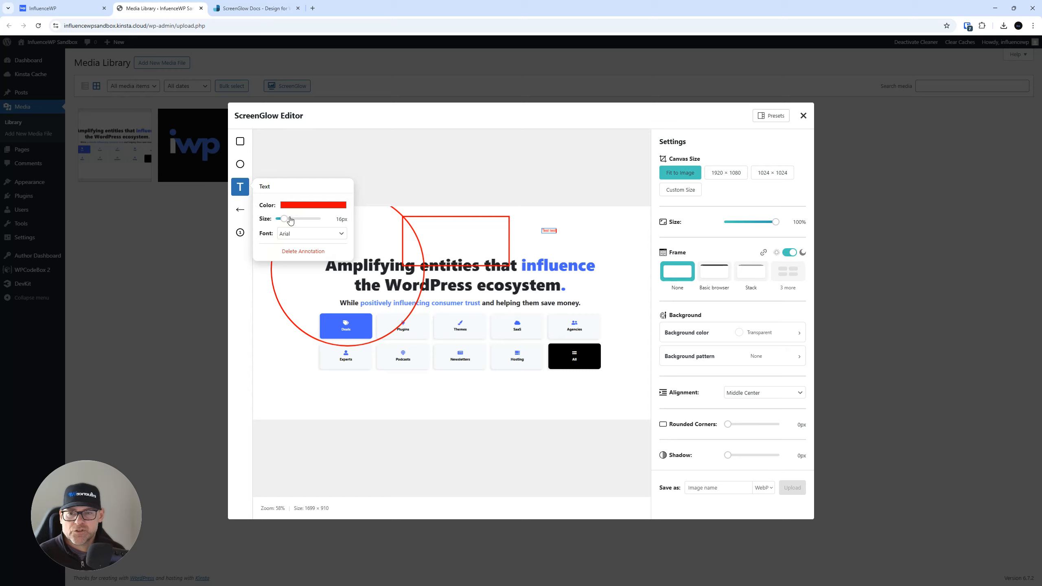
left_click_drag(284, 218, 311, 222)
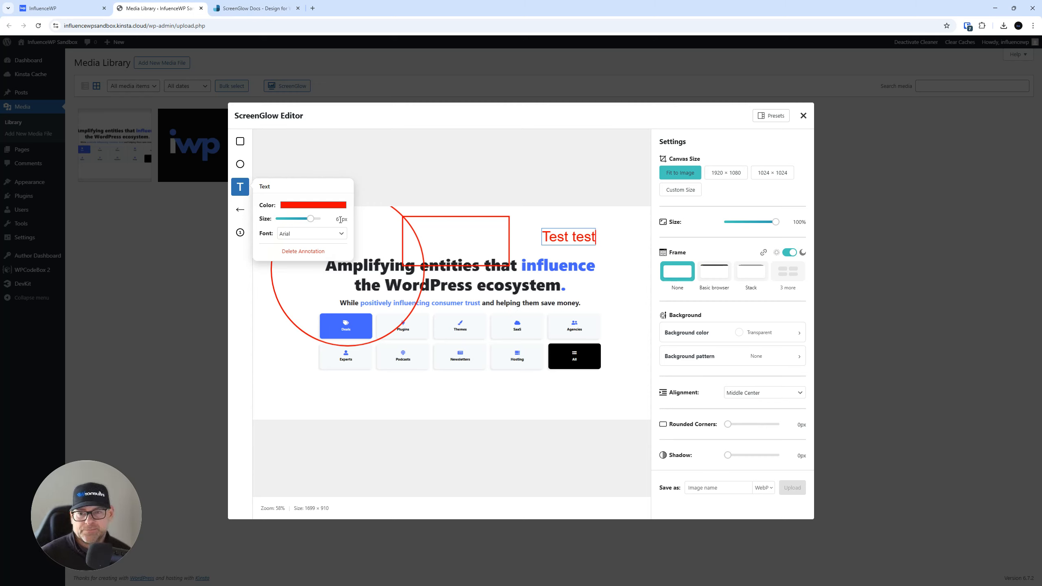
left_click(337, 236)
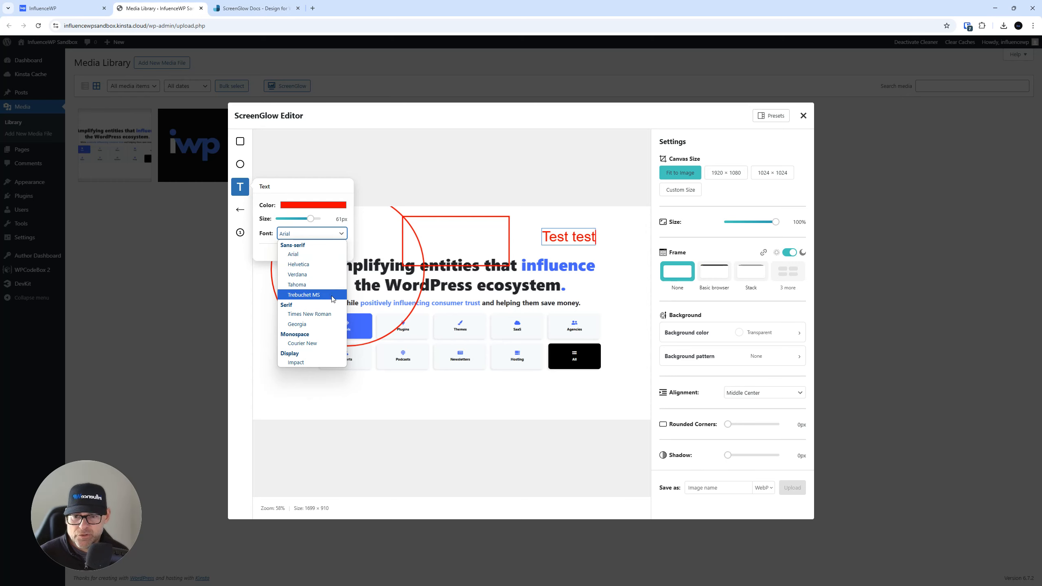
left_click(386, 207)
Step: Move the red rectangle down over the SaaS and Agencies tiles and deselect it
left_click(240, 210)
left_click_drag(490, 229, 578, 315)
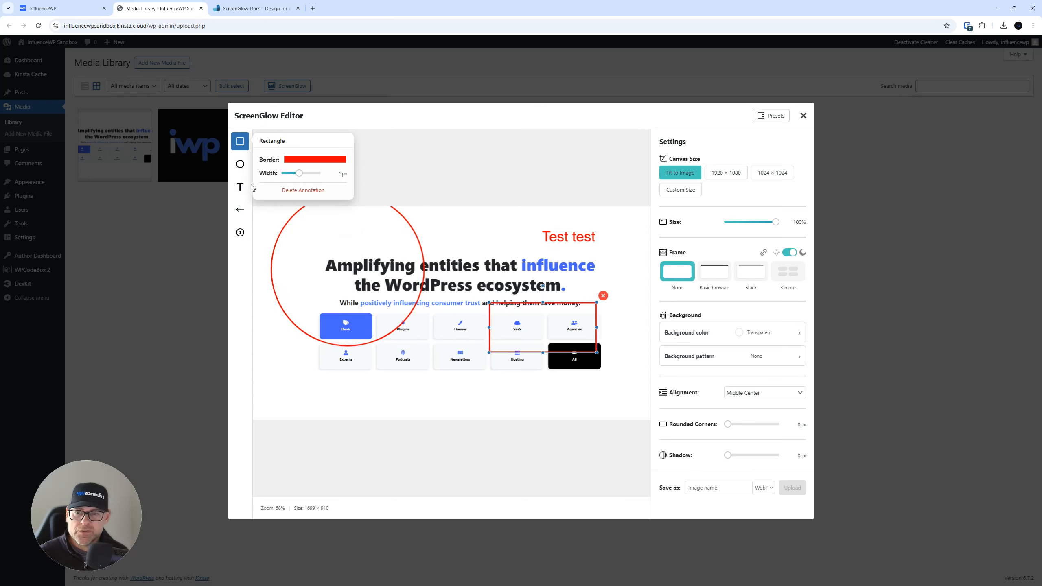
left_click(485, 230)
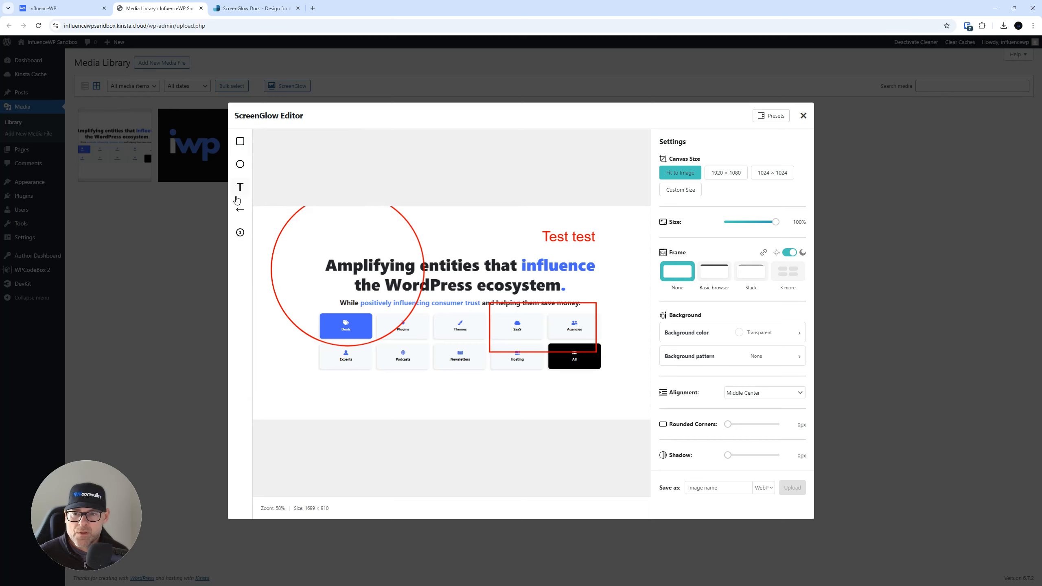
Step: Draw a red arrow running diagonally down across the headline to the rectangle and set its width to 10px
left_click(240, 209)
left_click_drag(444, 235, 499, 291)
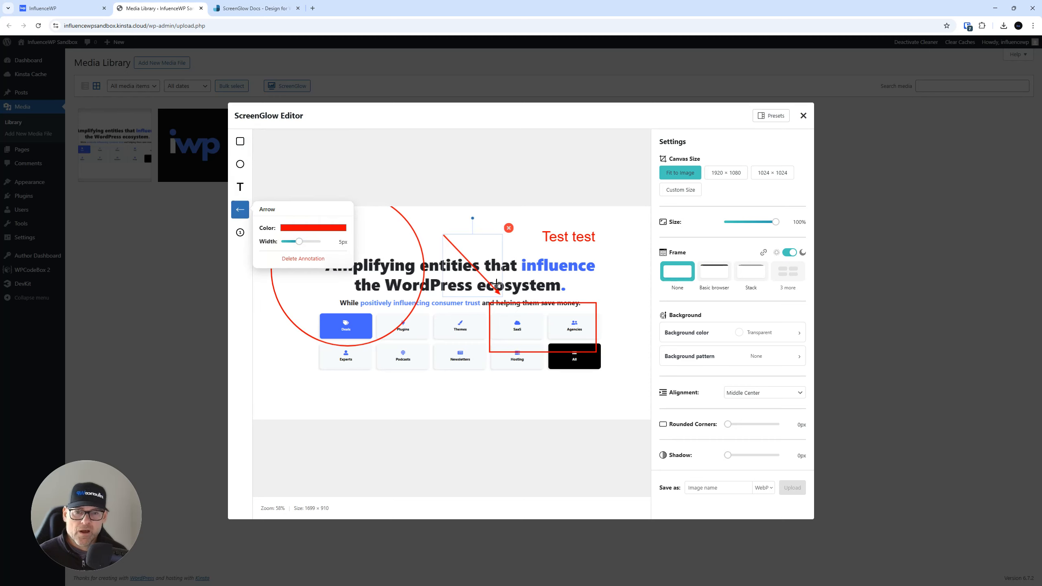
left_click_drag(299, 242, 332, 243)
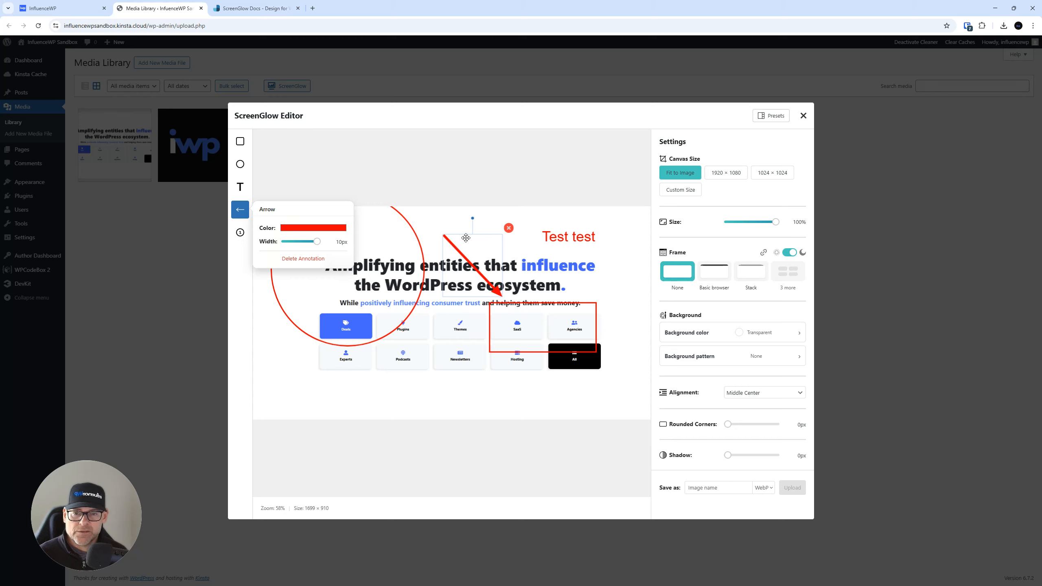
left_click(459, 225)
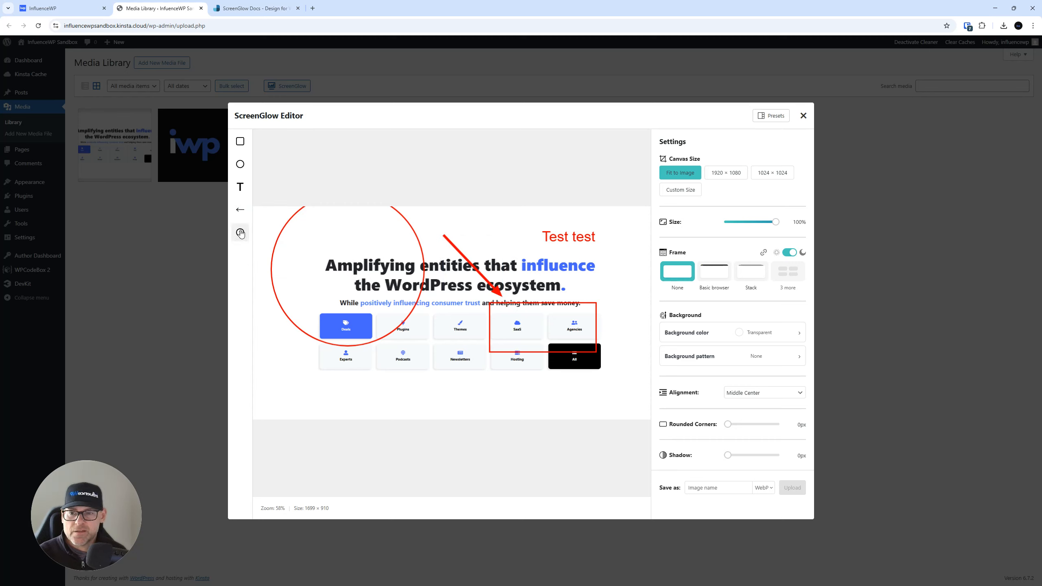
Step: Place two numbered circles above the headline beside the arrow, giving the second one the number 2
left_click(240, 232)
left_click(465, 229)
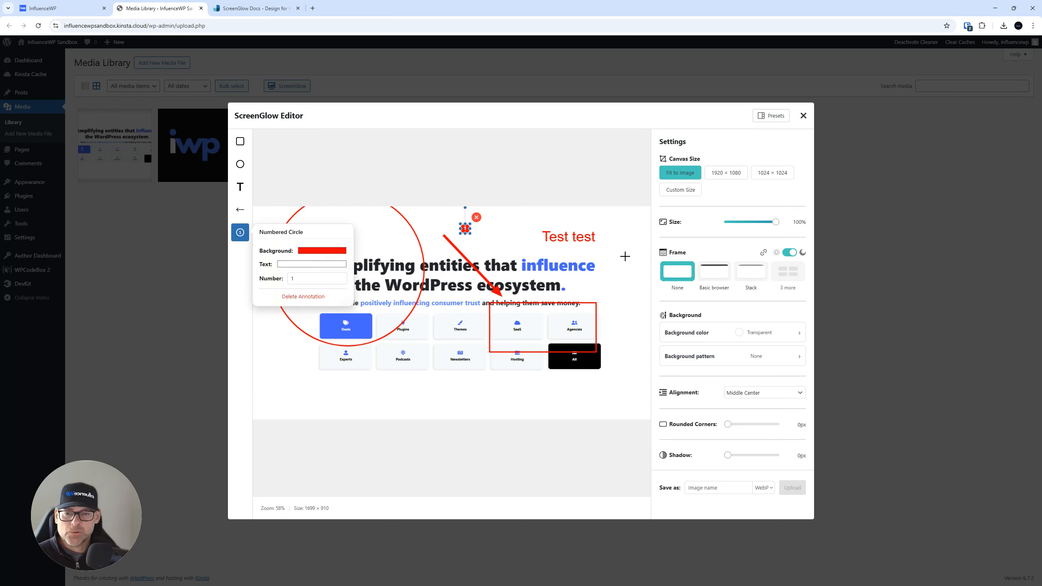
left_click(508, 244)
double_click(305, 283)
type("2")
left_click(491, 291)
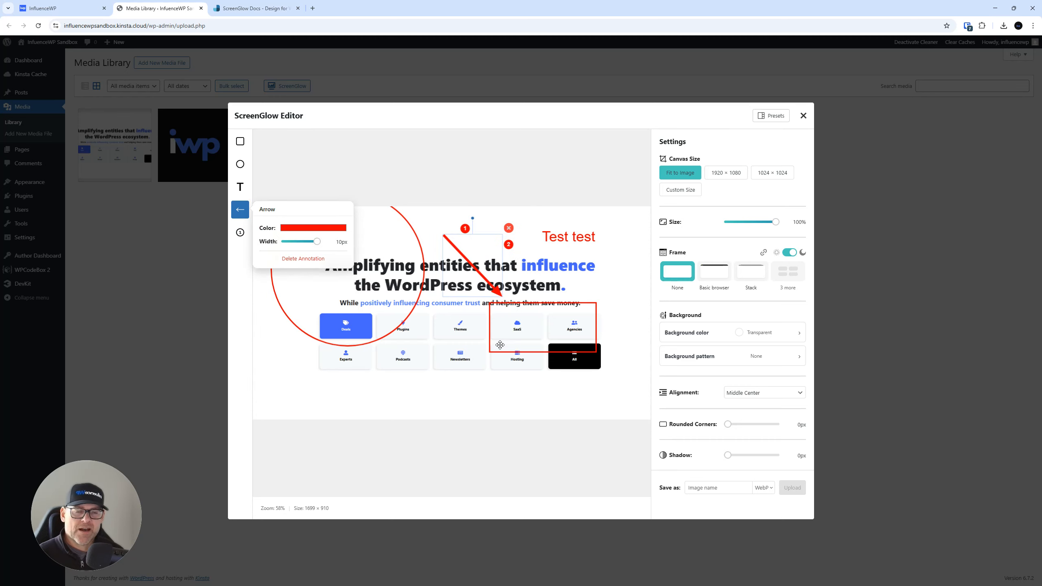
Step: Move the number 2 circle onto the arrow's shaft and place another numbered circle over the end of the word "that"
left_click_drag(509, 244, 462, 253)
left_click(510, 263)
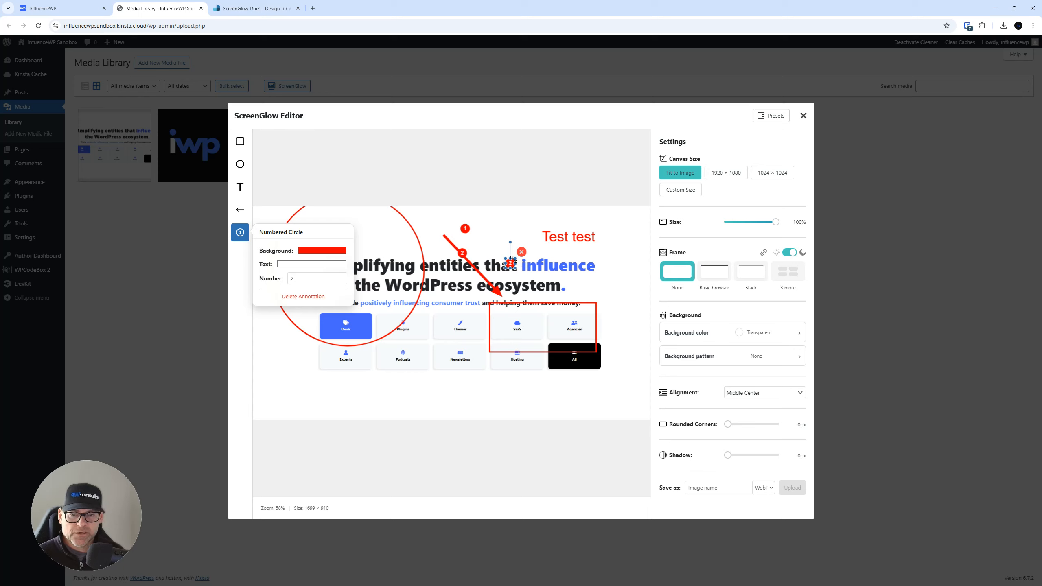
key("Escape")
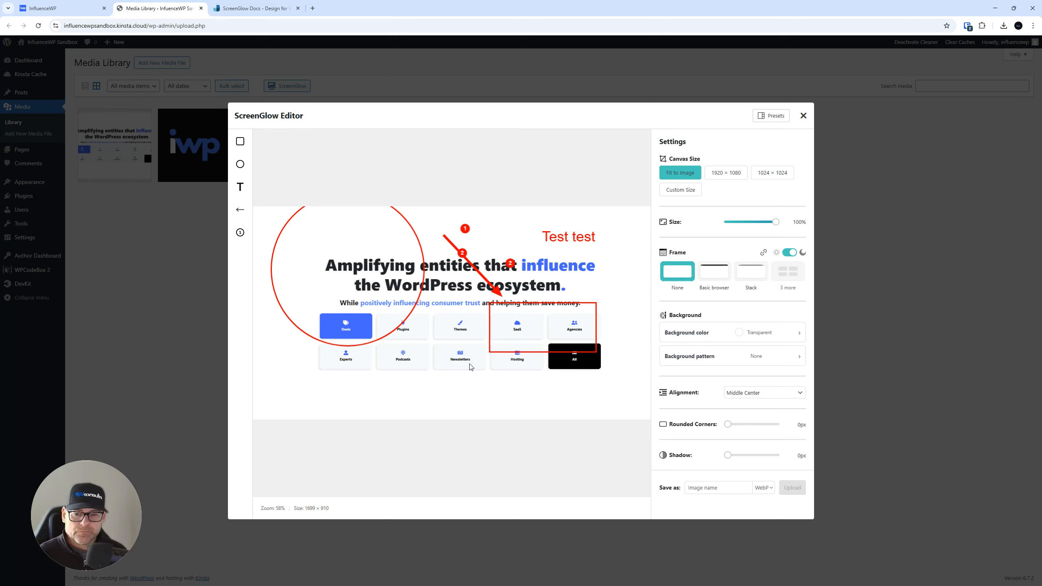
Step: Delete every annotation from the image: the circle, arrow, numbered circles, text and rectangle
left_click(394, 267)
key("Delete")
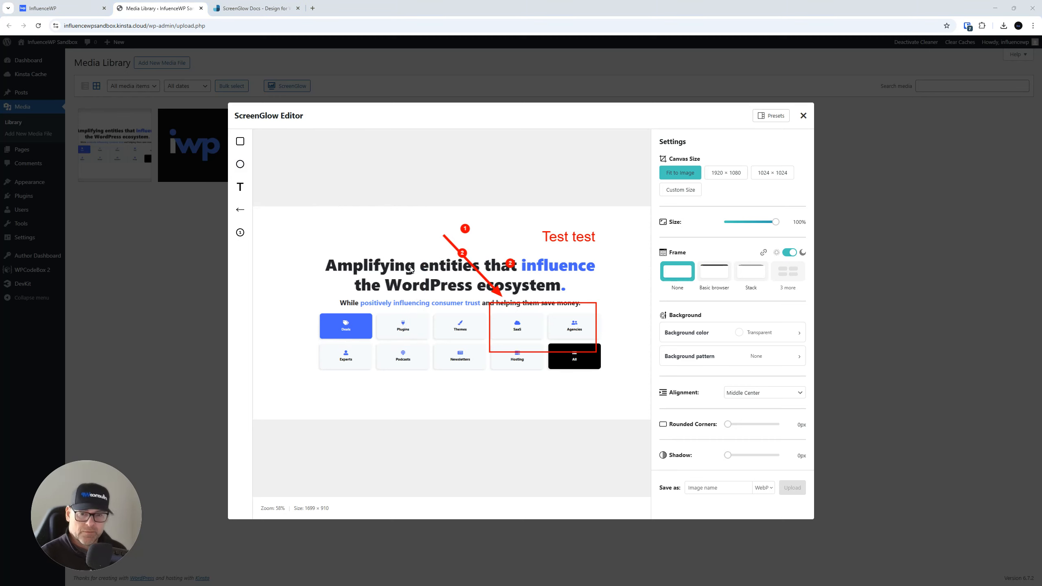
left_click(464, 256)
key("Delete")
left_click(466, 236)
key("Delete")
left_click(465, 229)
key("Delete")
left_click(569, 237)
key("Delete")
left_click(510, 263)
key("Delete")
left_click(525, 331)
key("Delete")
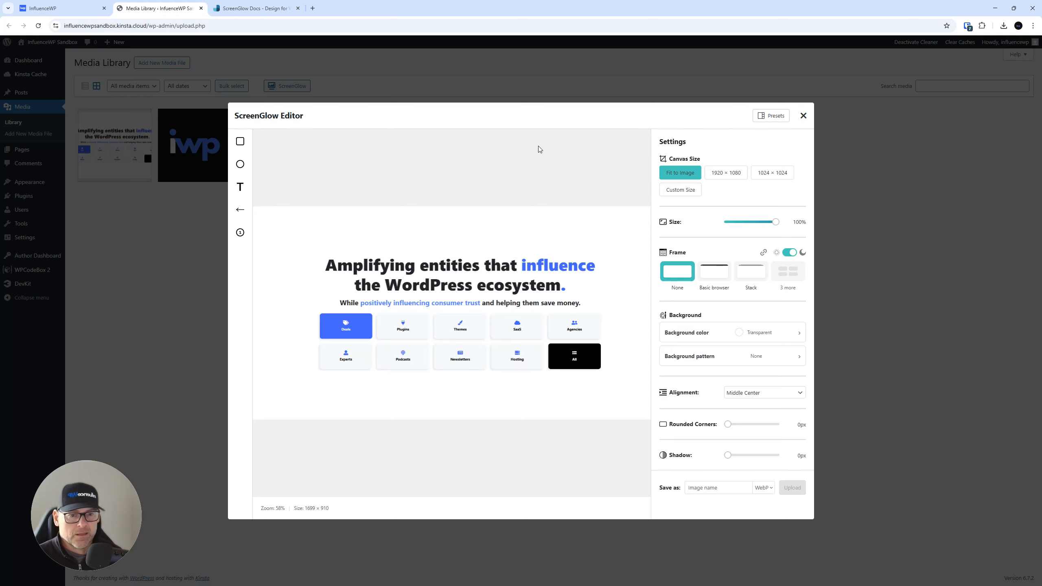
Step: Try the 1920 × 1080, 1024 × 1024 and Custom Size canvas options, and return the canvas to Fit to Image
key("ctrl")
key("ctrl")
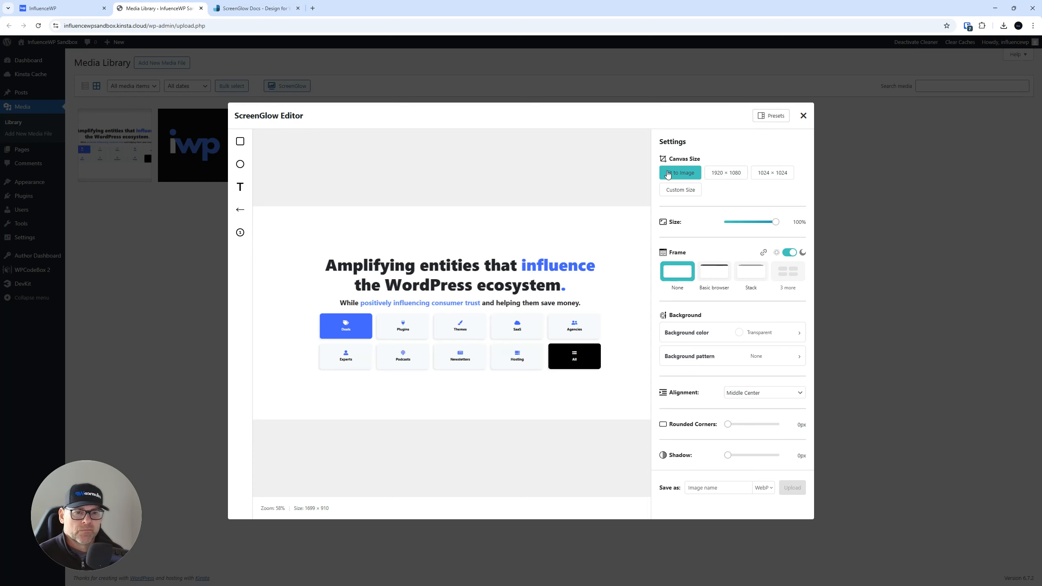
left_click(734, 176)
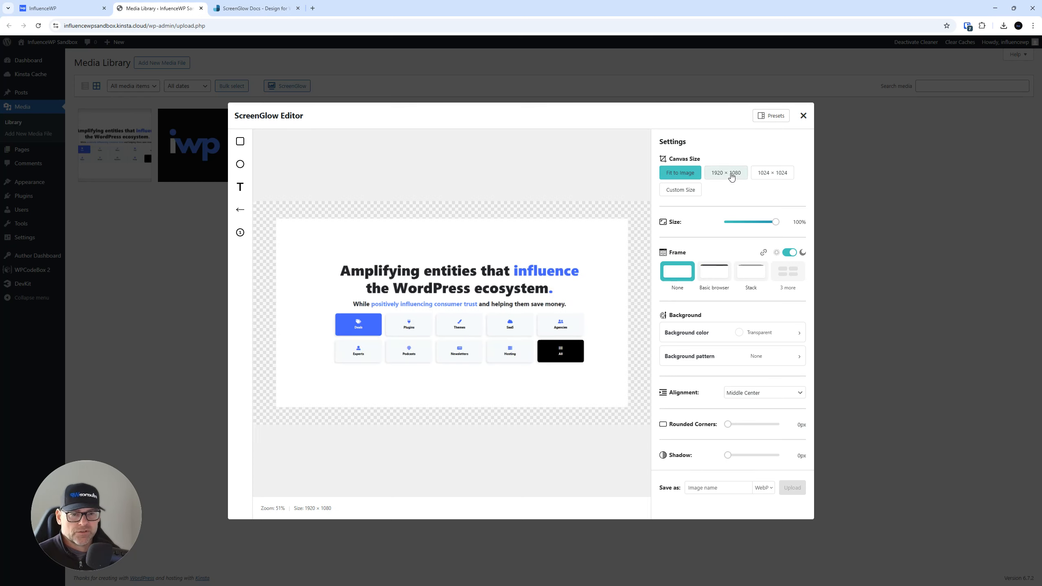
left_click(772, 173)
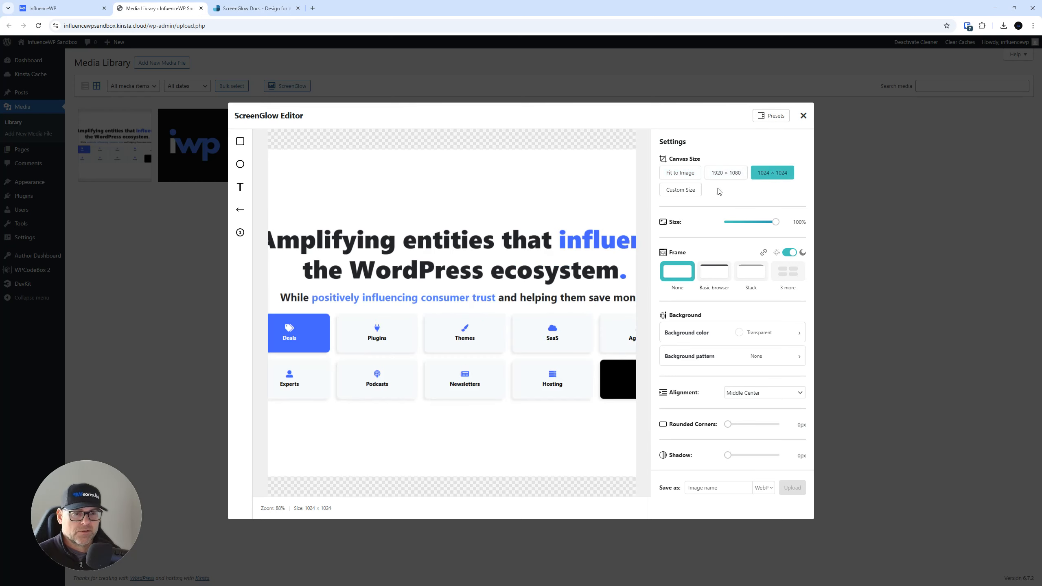
left_click(692, 191)
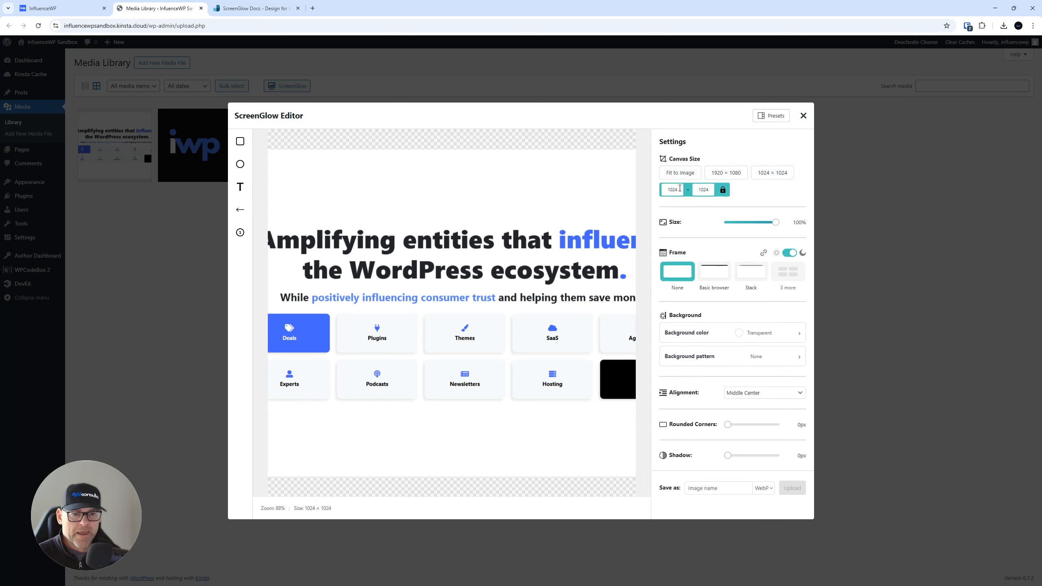
left_click(685, 175)
left_click(713, 177)
left_click(673, 180)
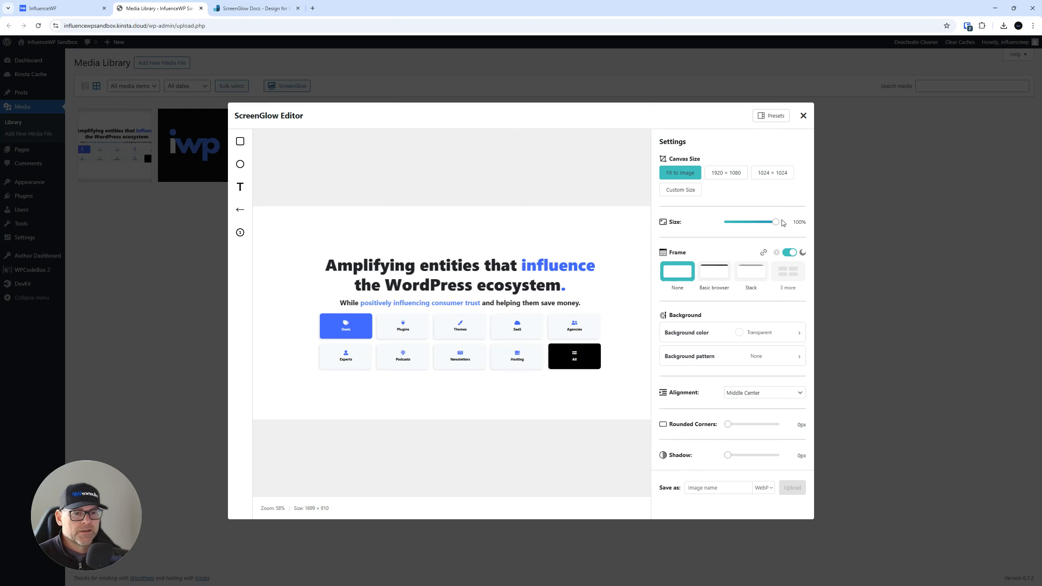
Step: Leave the image size at 100% and apply the Basic browser frame to the image
mouse_move(778, 226)
left_mouse_down()
mouse_move(739, 224)
mouse_move(776, 224)
left_mouse_up()
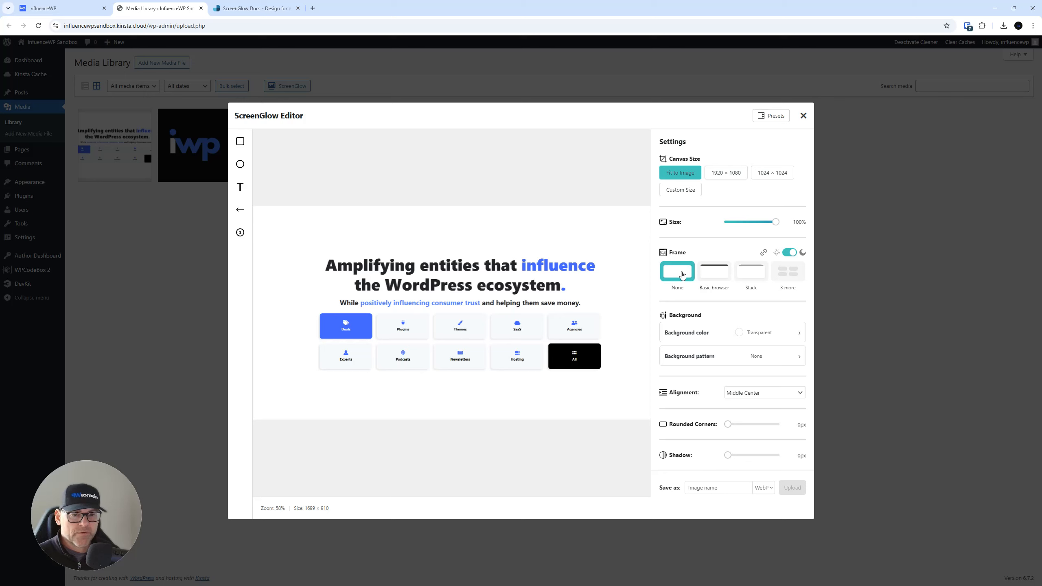
left_click(717, 279)
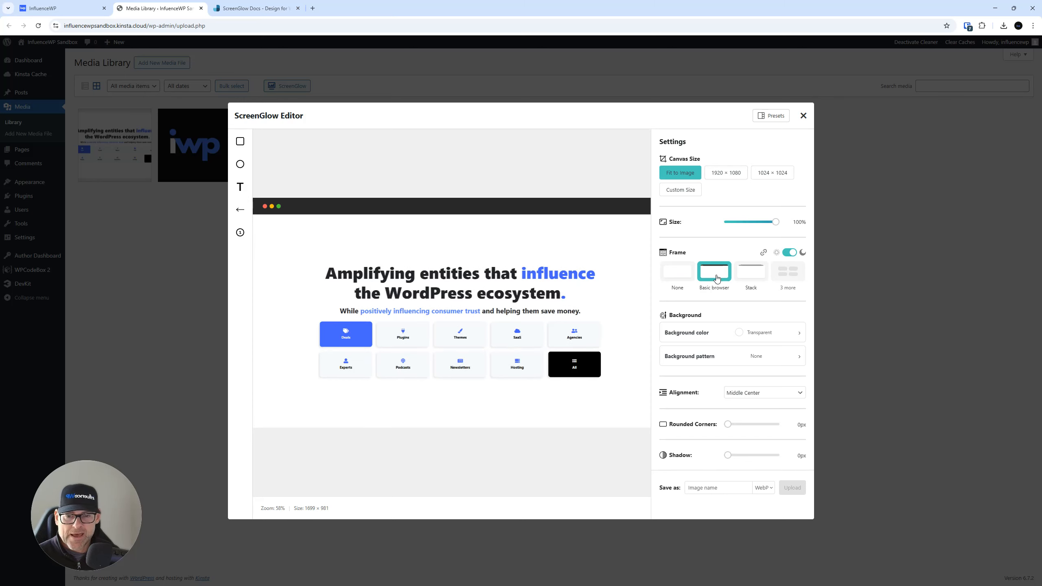
Step: Try the Stack and Software / Windows frames on the image, and return the frame to None
left_click(754, 276)
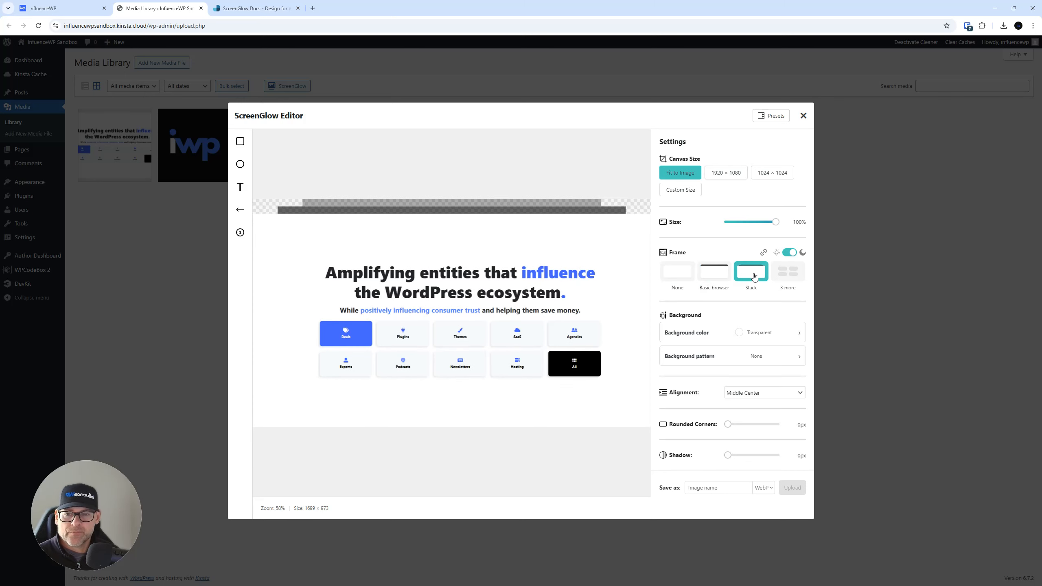
left_click(788, 273)
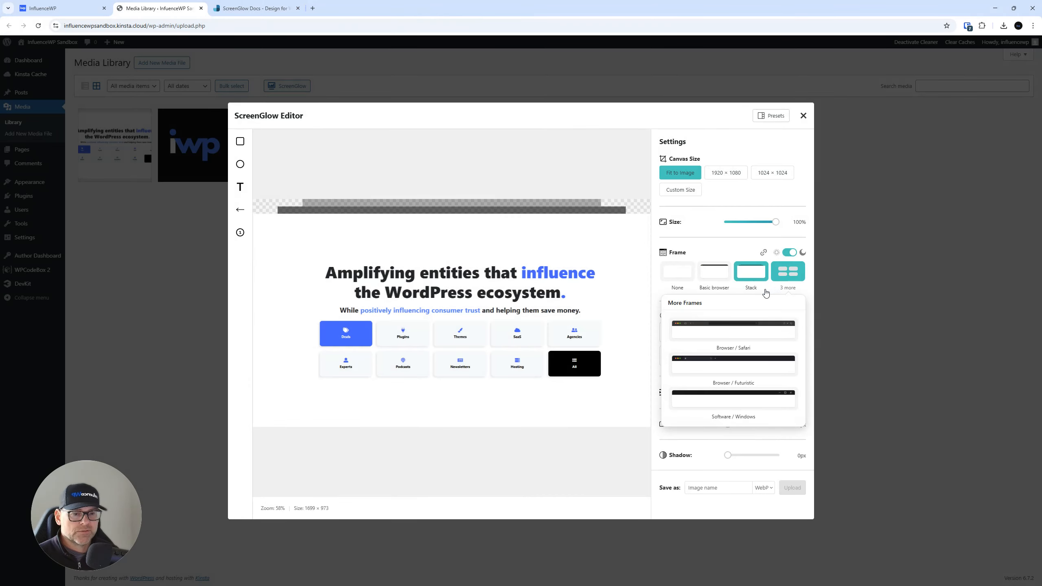
left_click(746, 414)
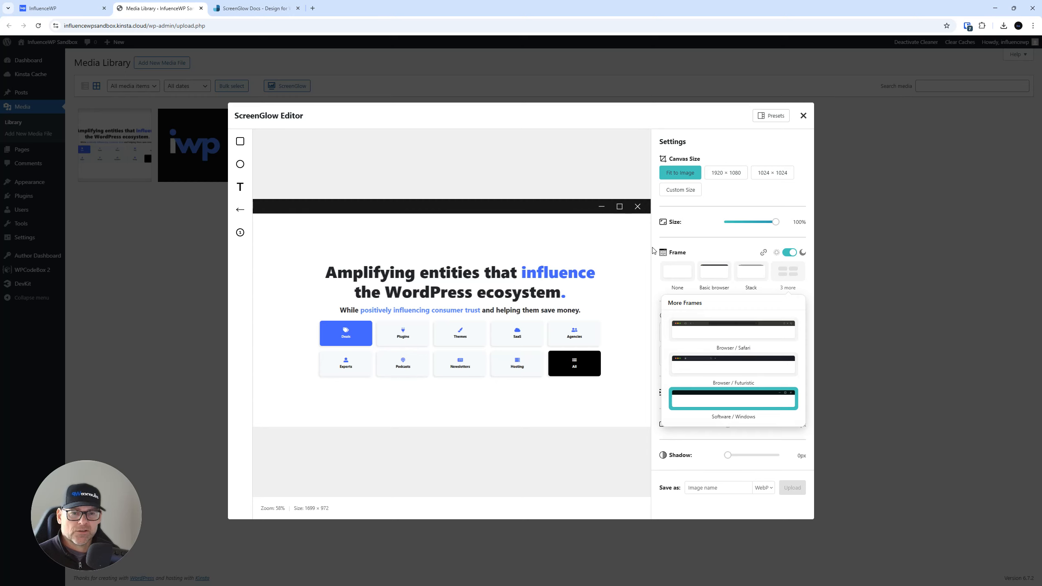
left_click(678, 273)
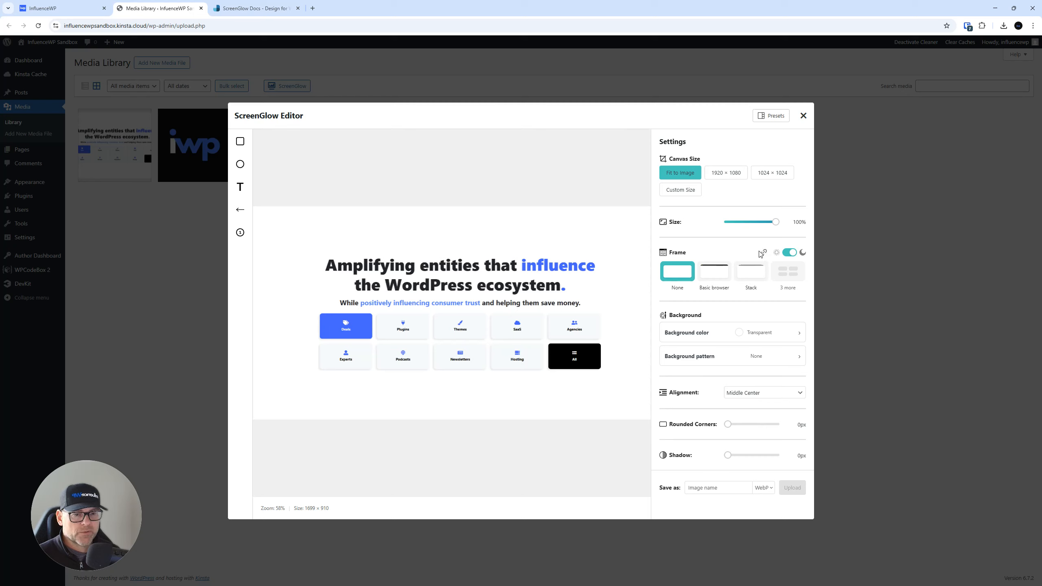
left_click(764, 254)
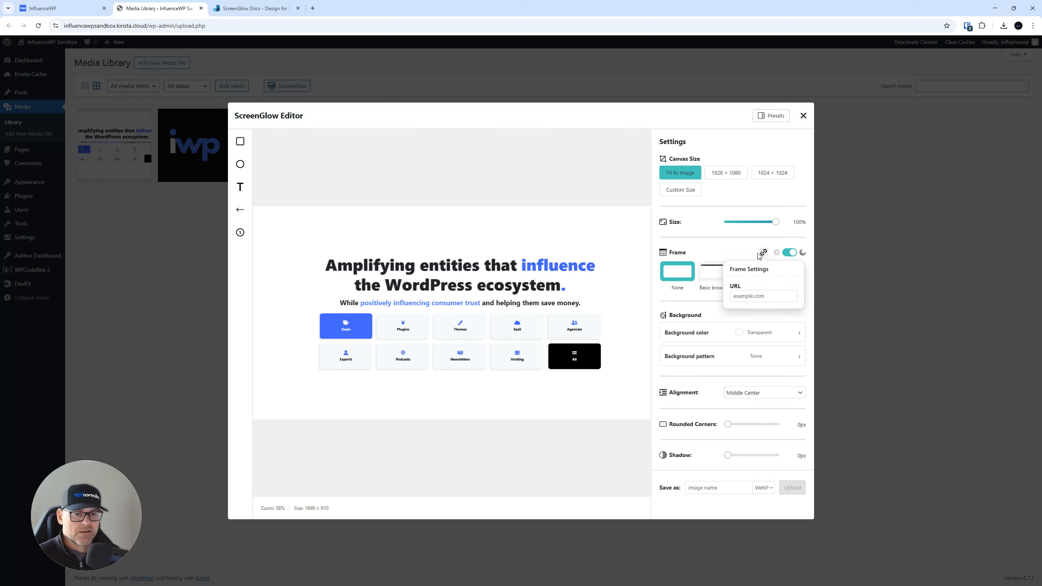
left_click(764, 295)
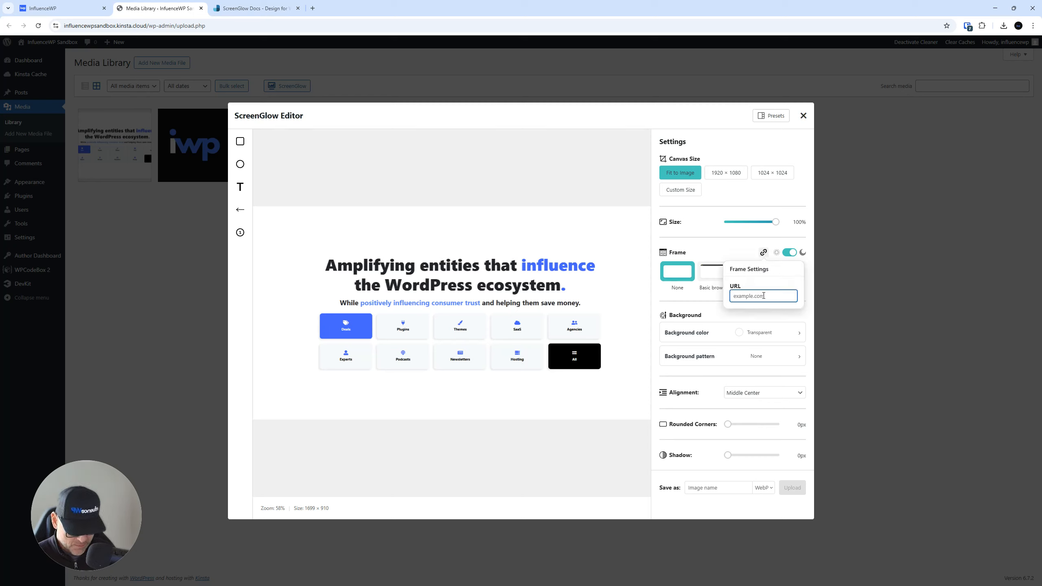
type("https://influencewp.com")
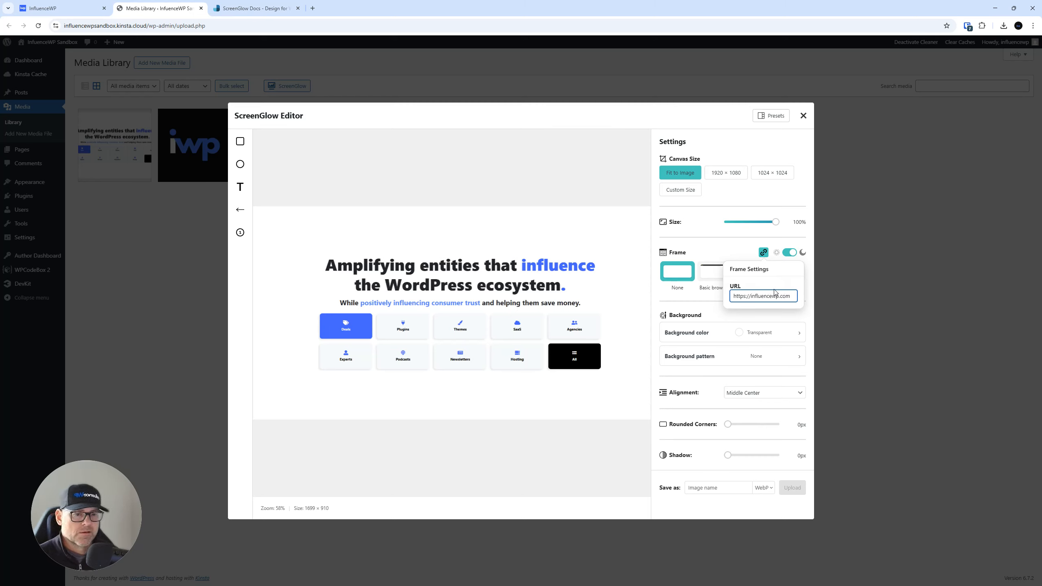
left_click(731, 246)
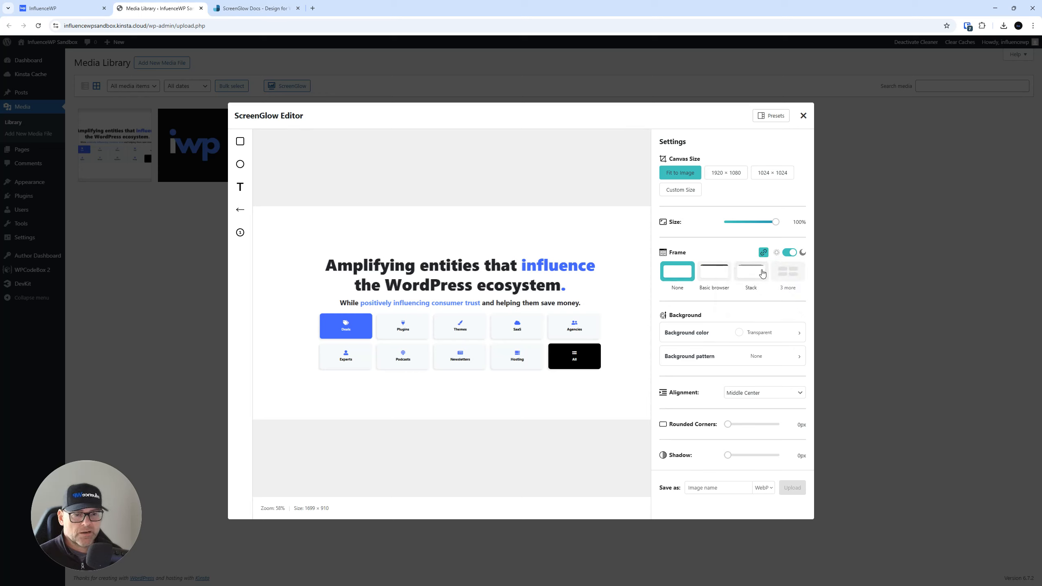
Step: Switch the frame theme repeatedly between light and dark, ending on dark
left_click(788, 254)
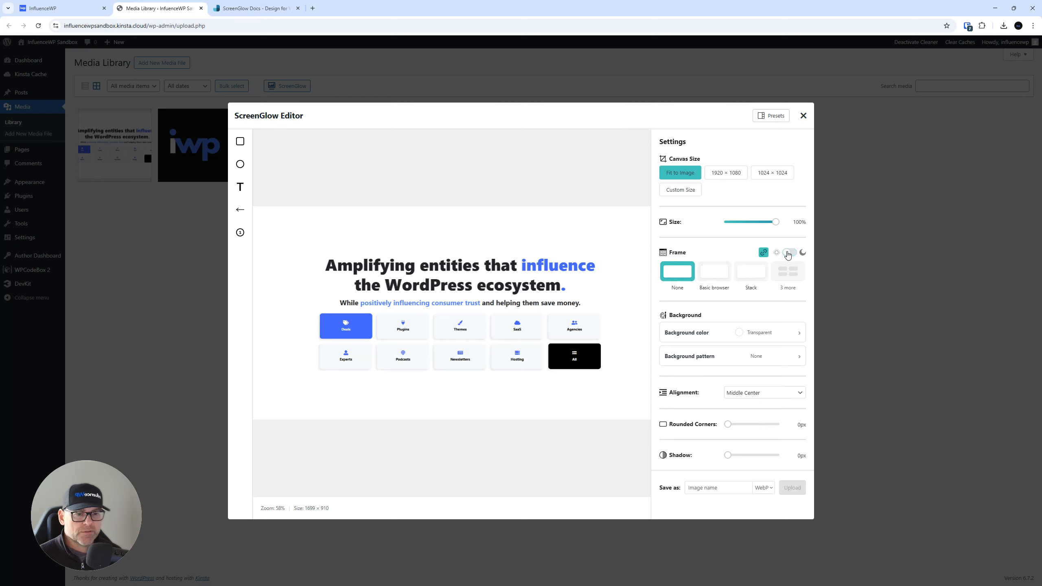
left_click(788, 253)
left_click(787, 253)
left_click(788, 254)
left_click(787, 254)
left_click(789, 254)
left_click(792, 254)
left_click(792, 254)
Step: Apply the Basic browser frame with the light theme, comparing it with the Stack frame
left_click(723, 280)
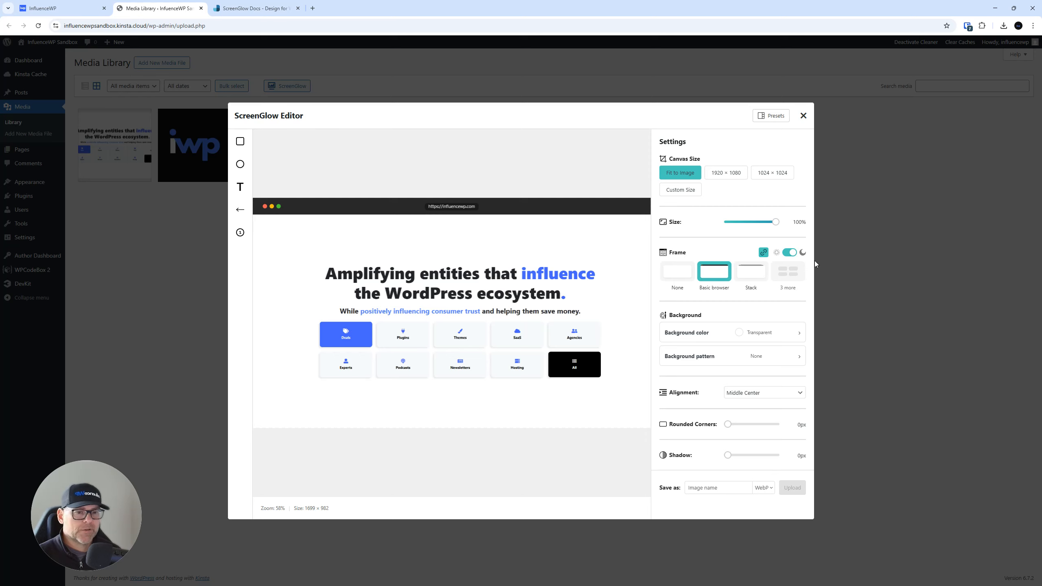
left_click(789, 253)
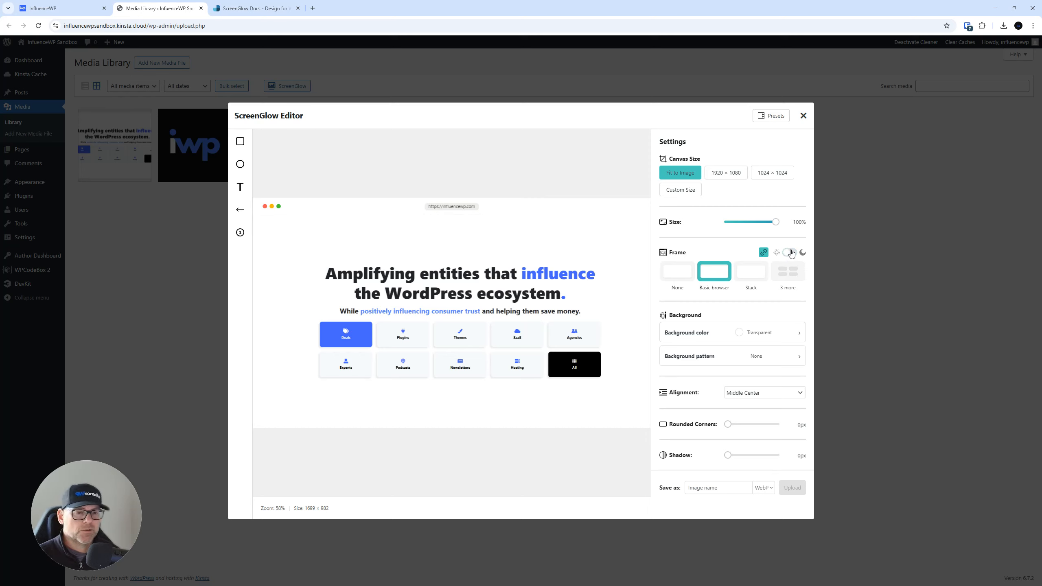
left_click(757, 277)
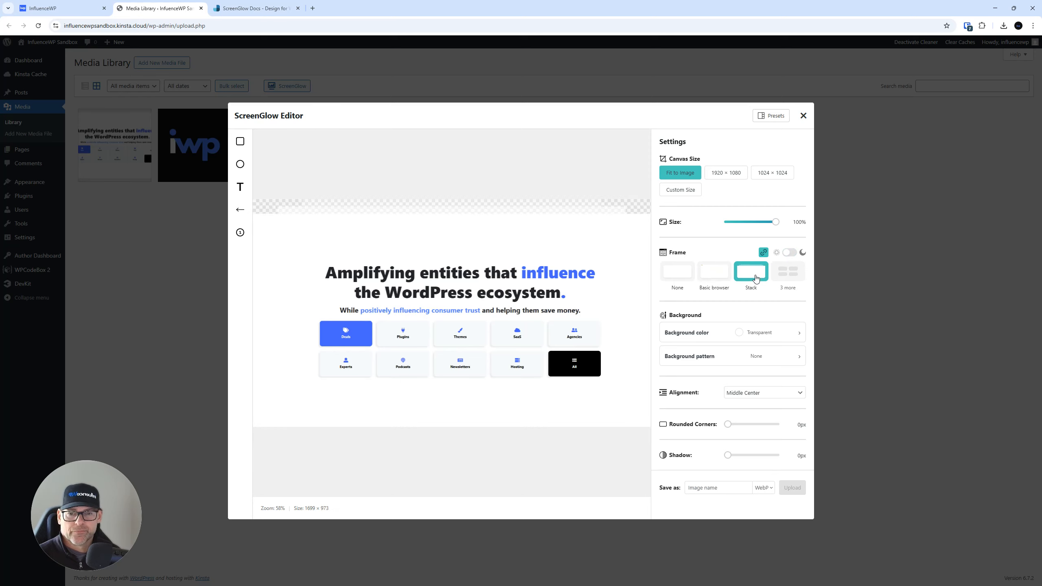
left_click(717, 274)
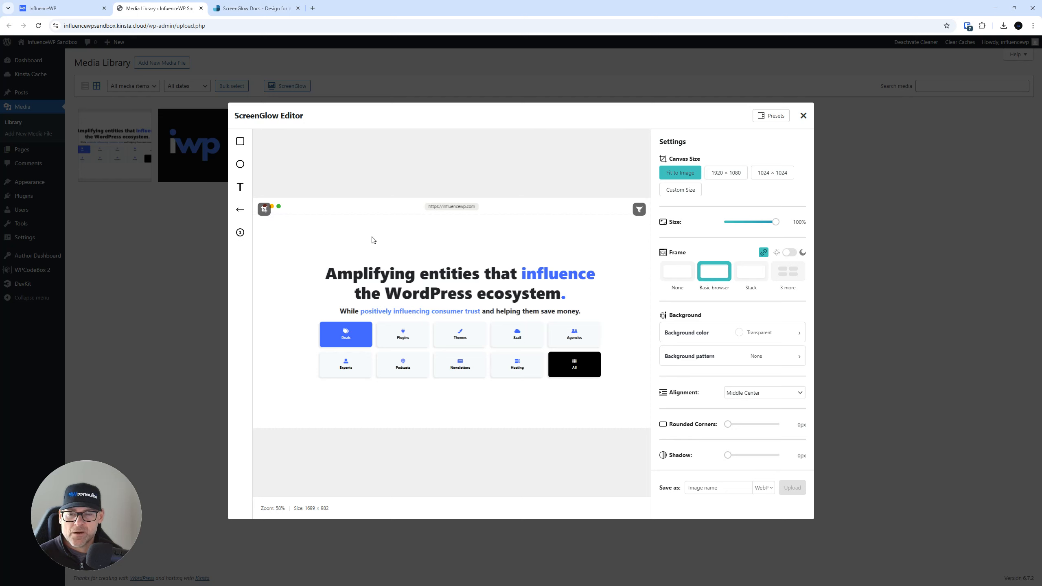
Step: View the crop tool for the framed image and leave it without cropping
left_click(264, 209)
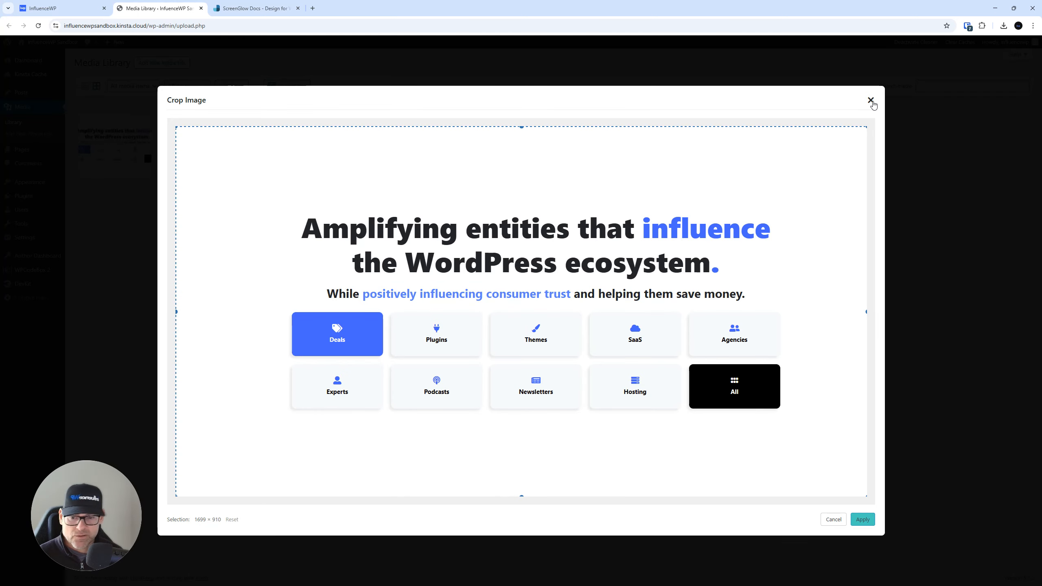
left_click(836, 519)
Step: Try image filters of 79% contrast, 82% brightness, 145% saturation and -34 temperature, and reset them all
mouse_move(624, 208)
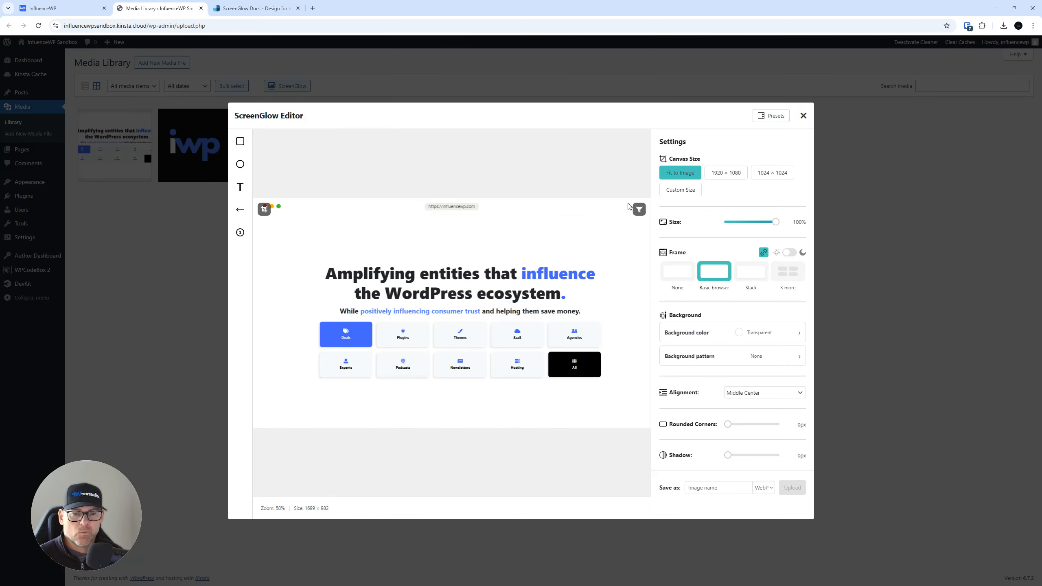
left_click(639, 210)
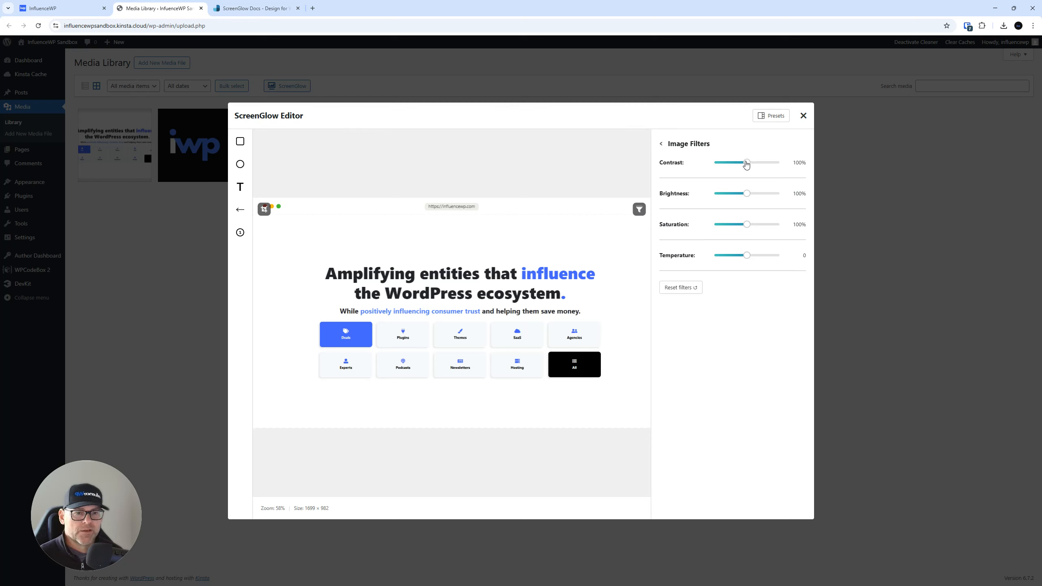
left_click_drag(746, 163, 738, 262)
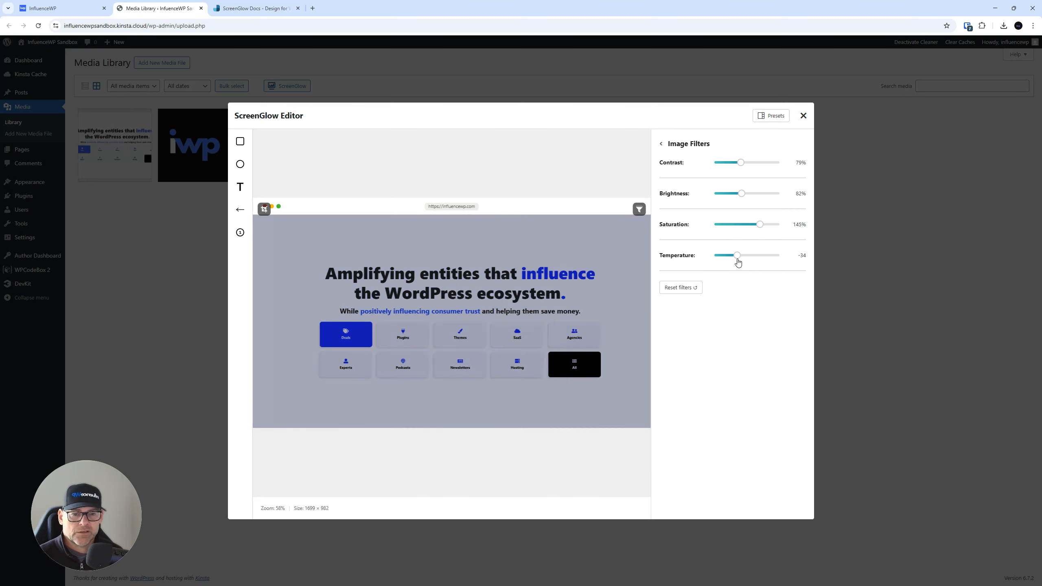
left_click(680, 289)
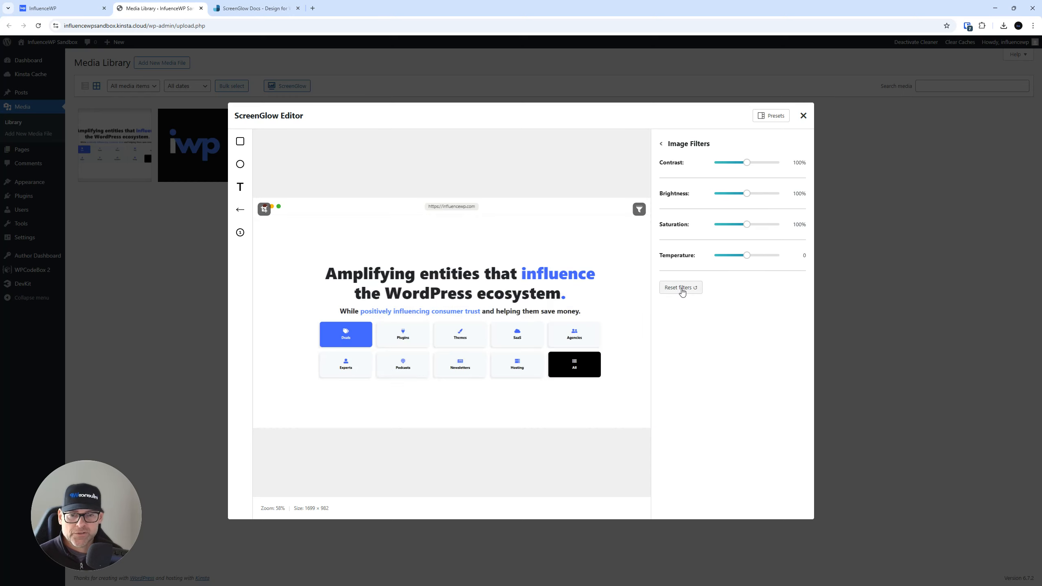
left_click(661, 143)
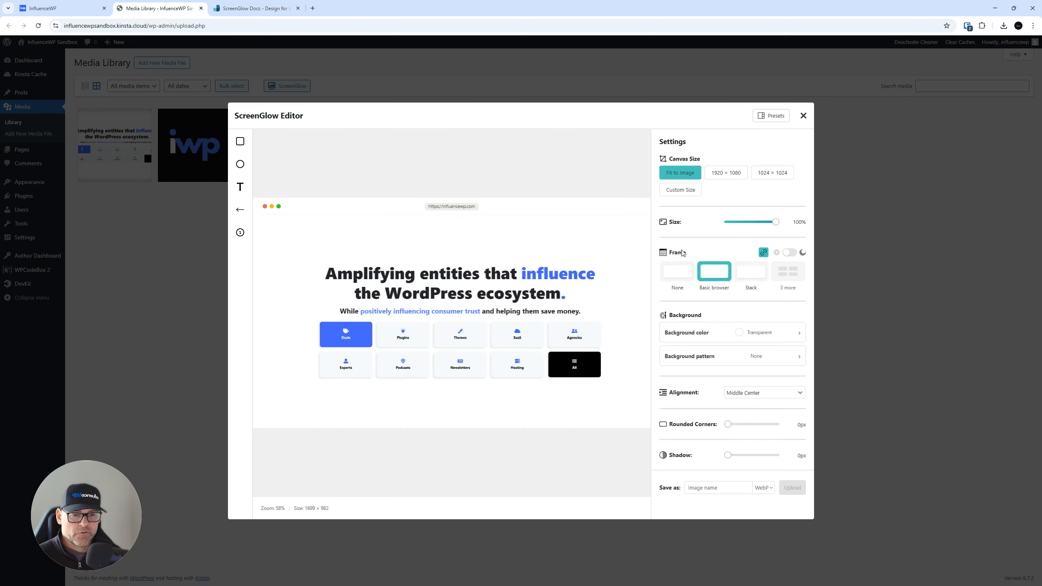
Step: Try to pick the Deals tile's blue as a custom background color
left_click(750, 334)
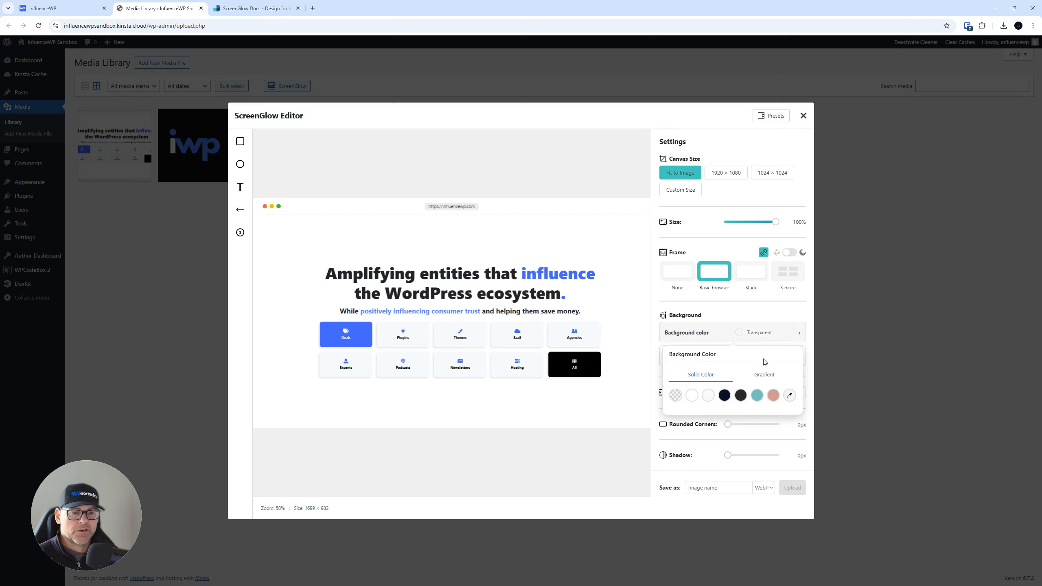
left_click(790, 396)
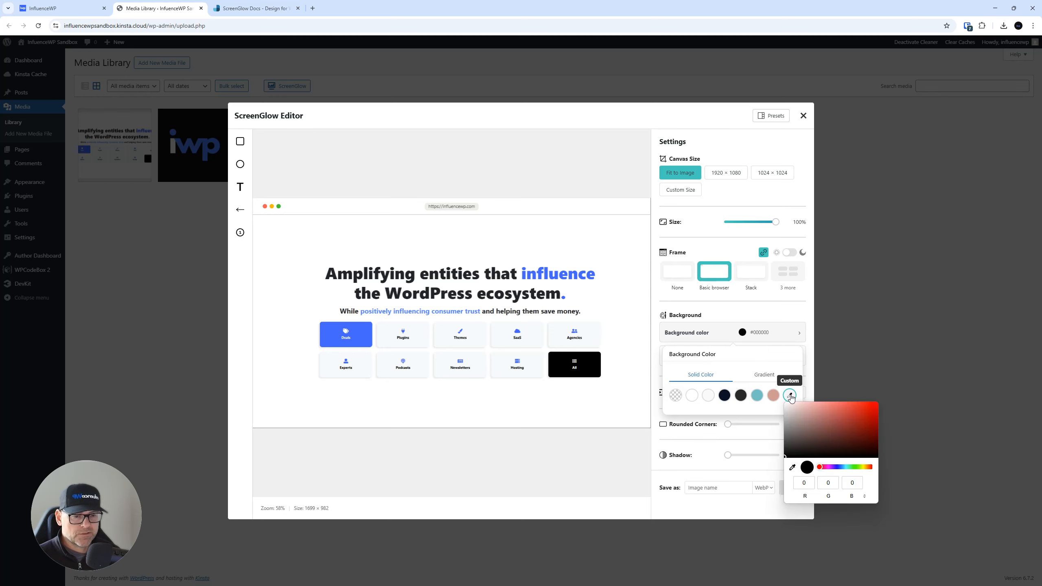
left_click(358, 331)
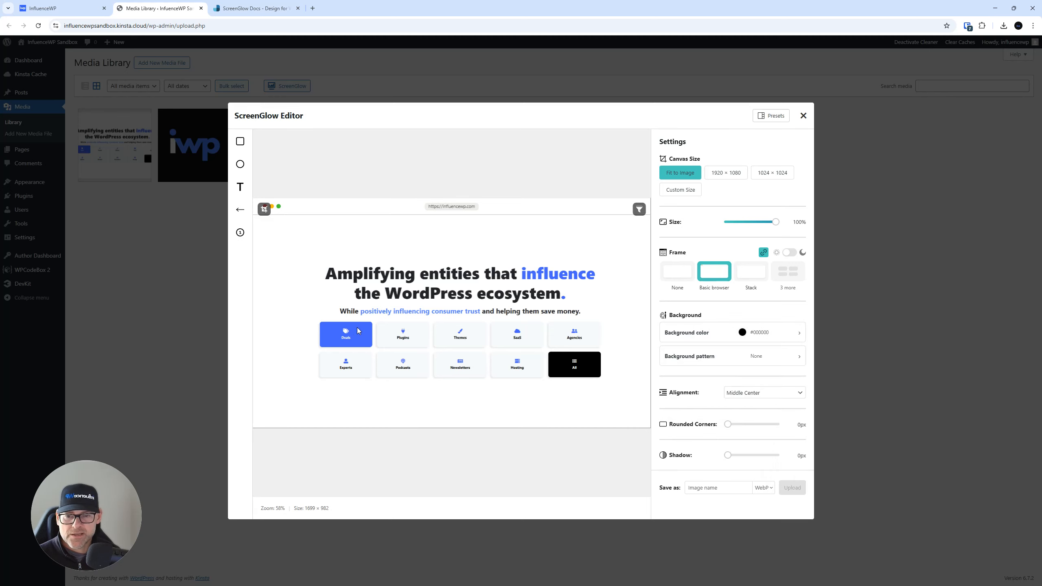
Step: Sample the Deals tile's blue (#4766fc) as the background color and reduce the image size to 85%
left_click(764, 334)
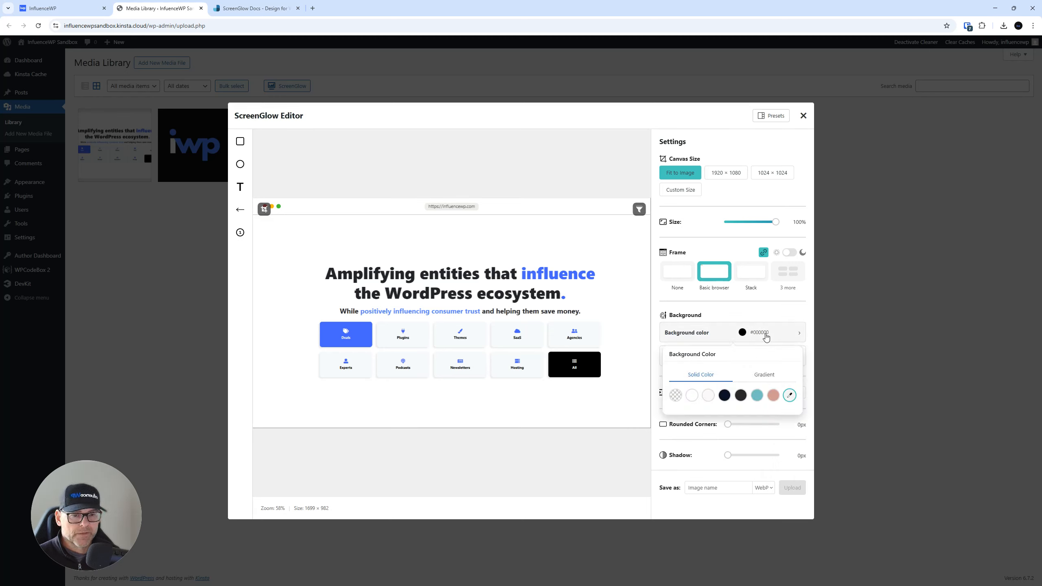
left_click(790, 396)
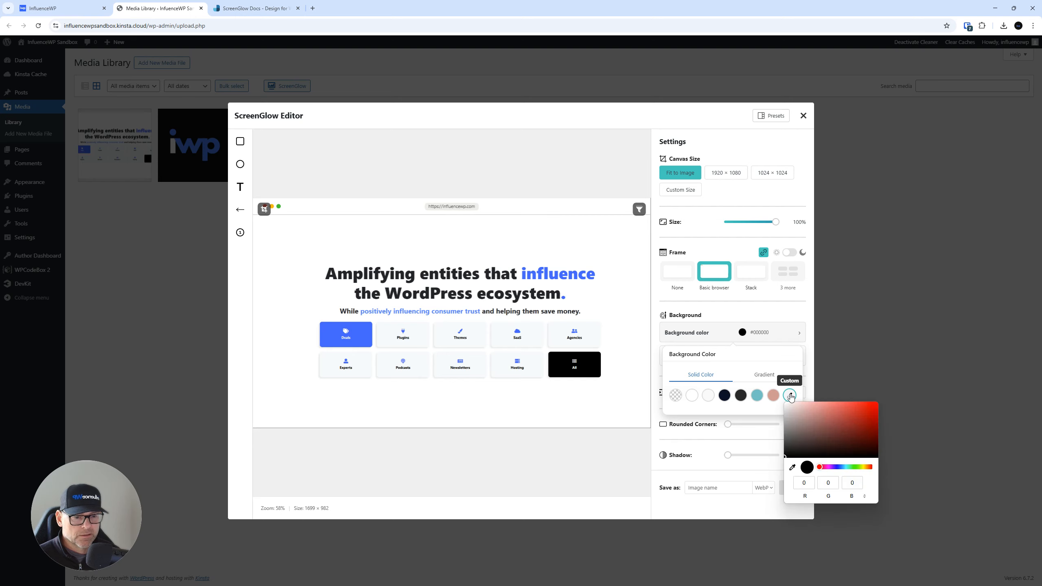
left_click(793, 467)
left_click(364, 339)
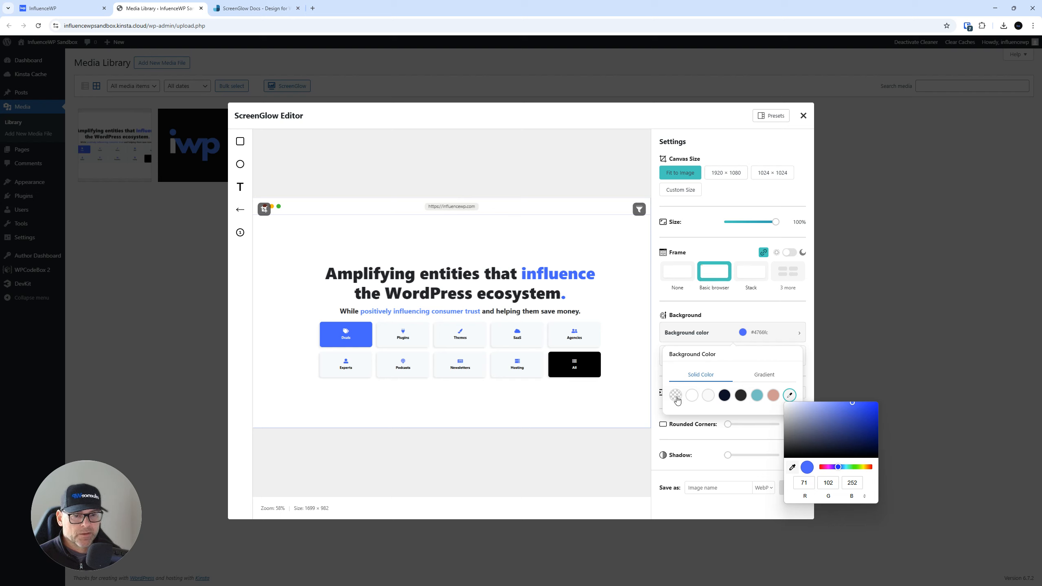
left_click(716, 337)
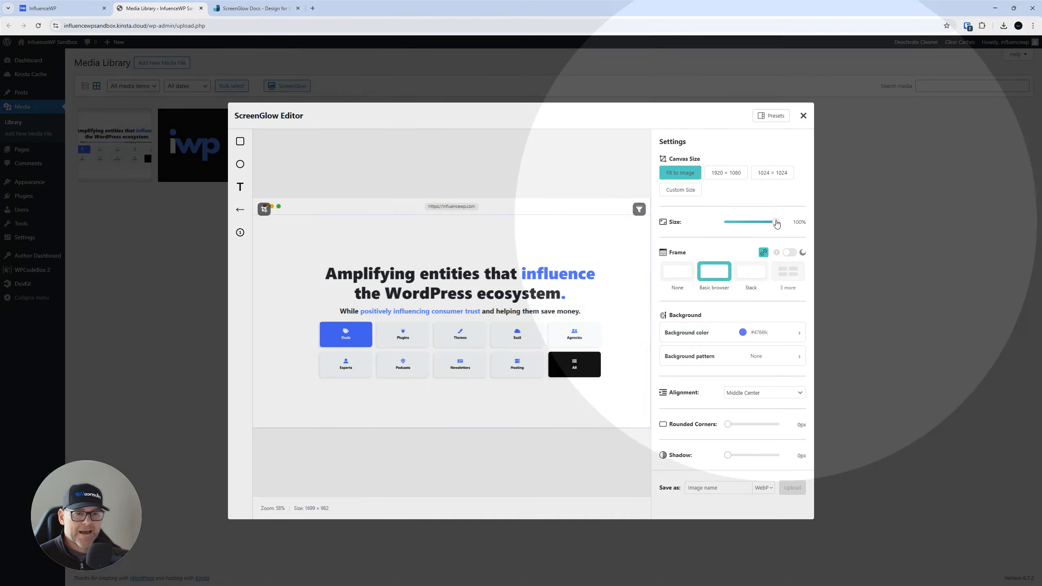
left_click_drag(777, 224, 766, 219)
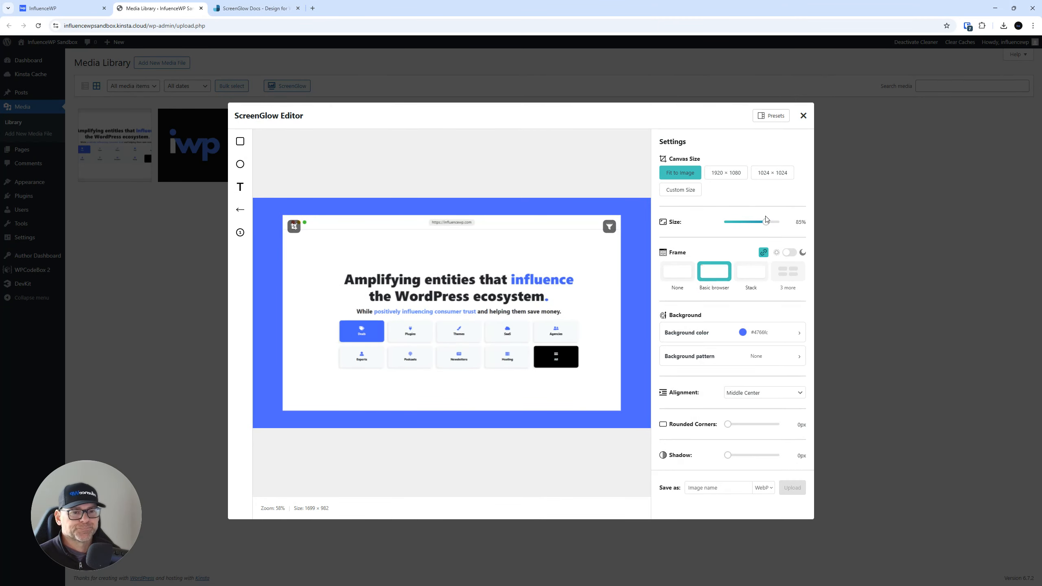
Step: Try the Dots and Blobs background patterns and apply Bubbles
left_click(771, 362)
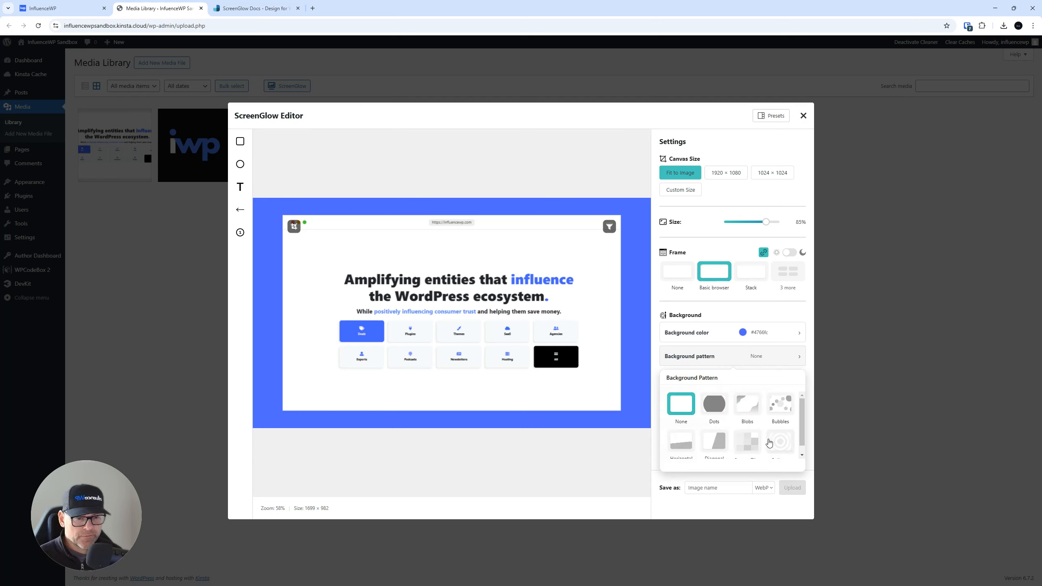
left_click(720, 408)
left_click(747, 406)
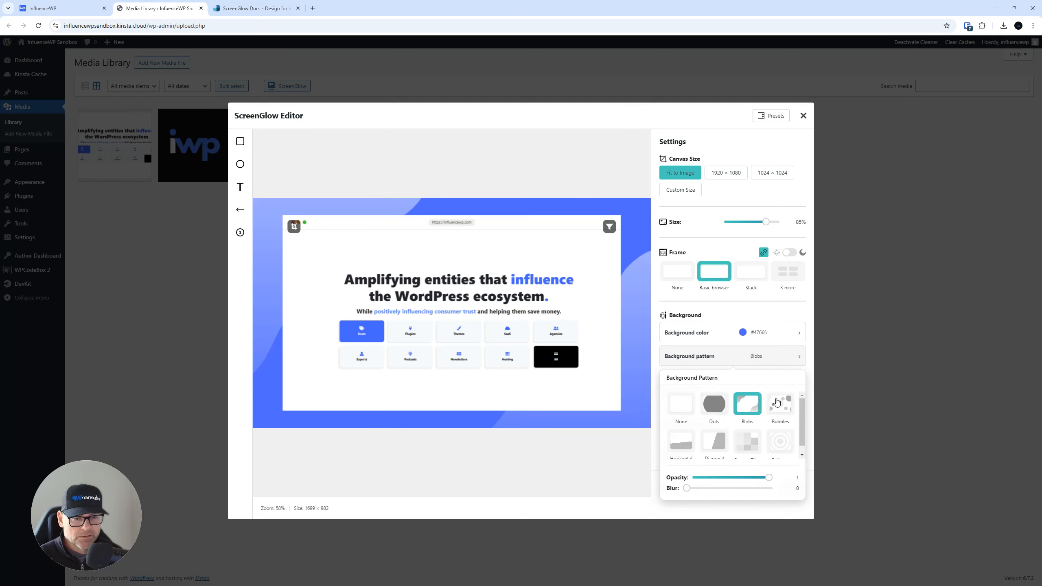
left_click(781, 403)
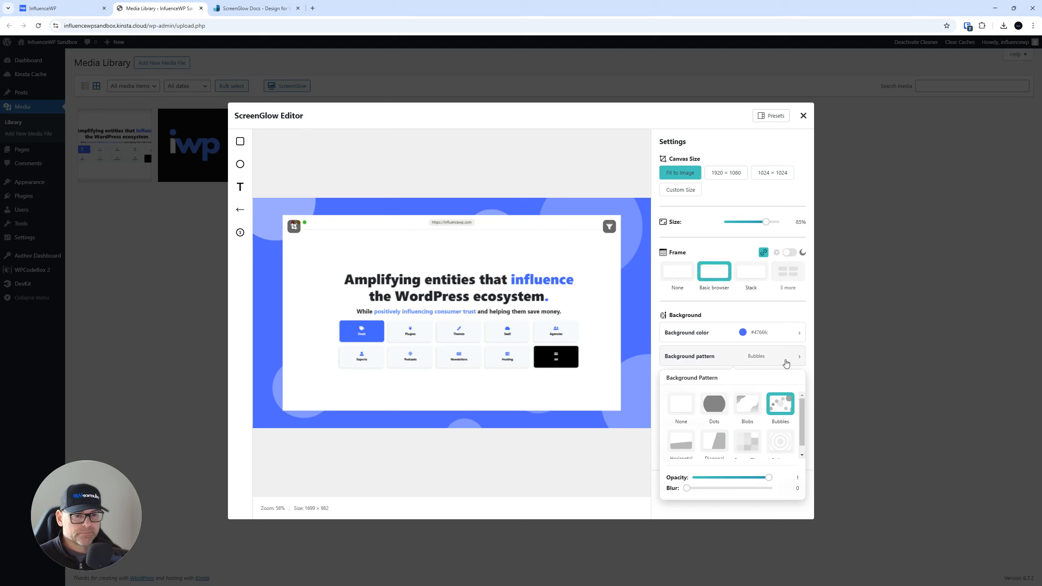
left_click(682, 362)
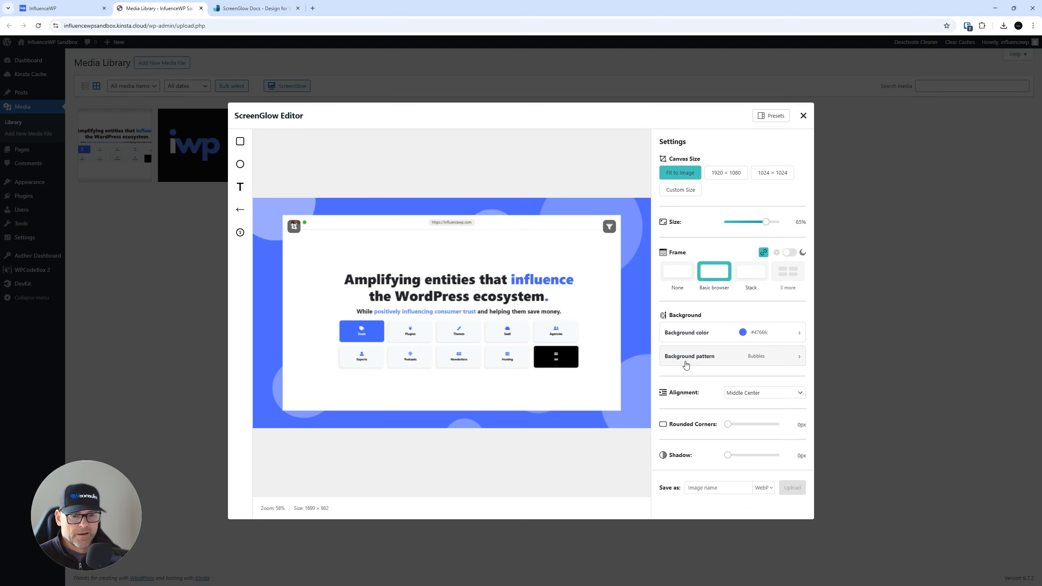
Step: Try the Top Left and Middle Left image alignments and return the alignment to Middle Center
left_click(737, 393)
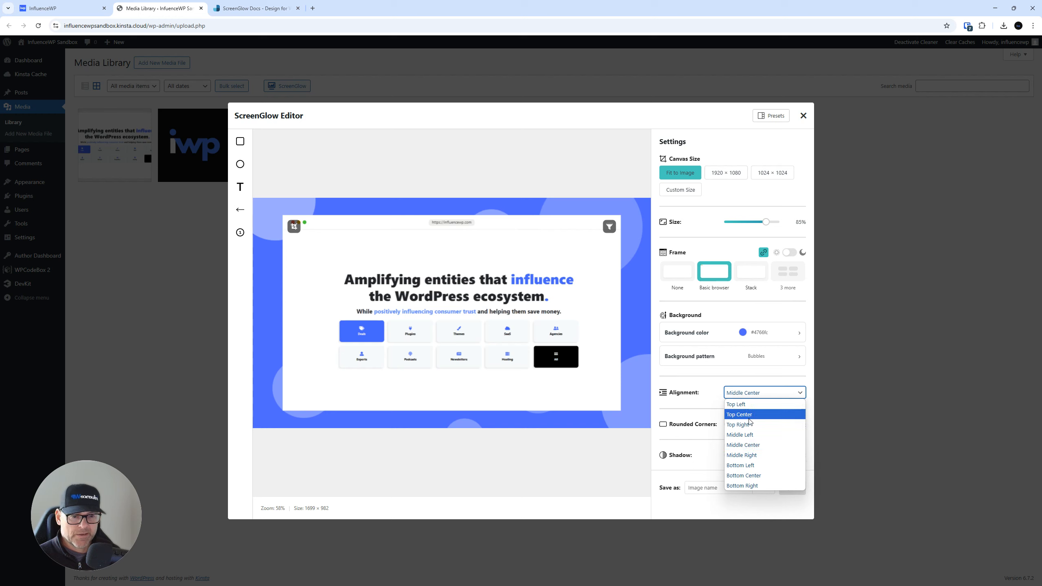
left_click(750, 406)
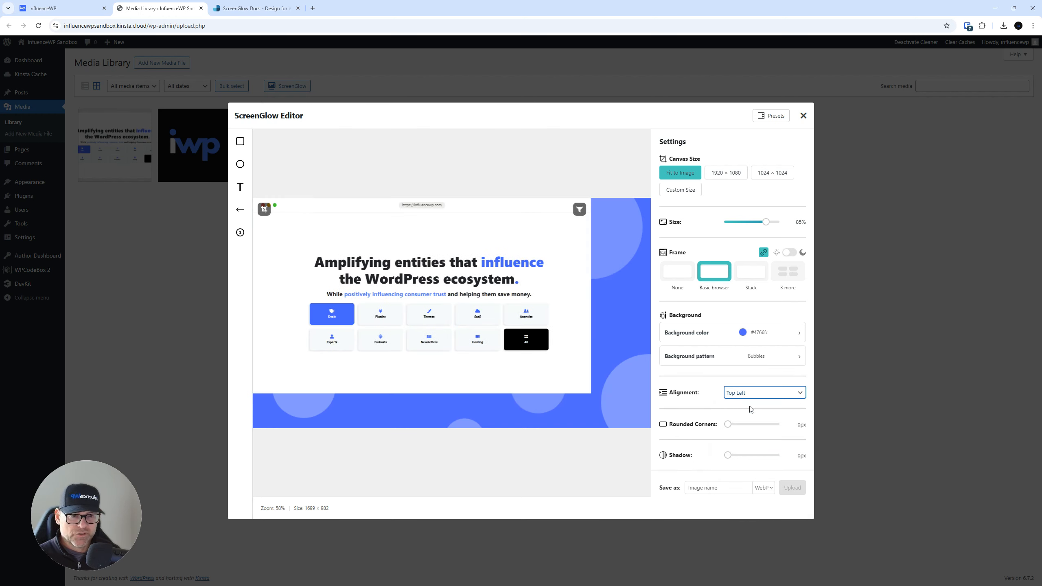
left_click(751, 394)
left_click(752, 434)
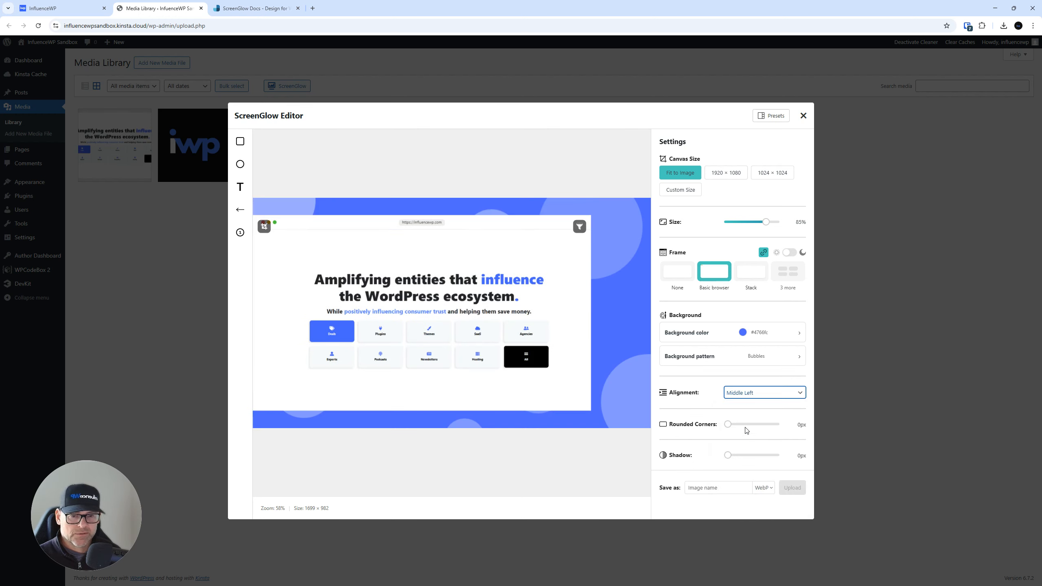
left_click(750, 394)
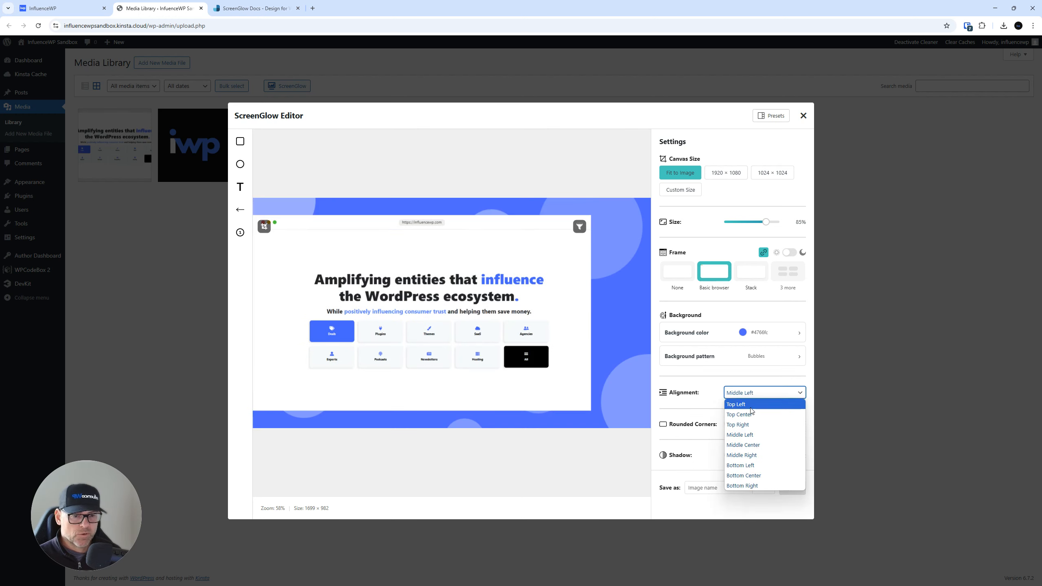
left_click(755, 445)
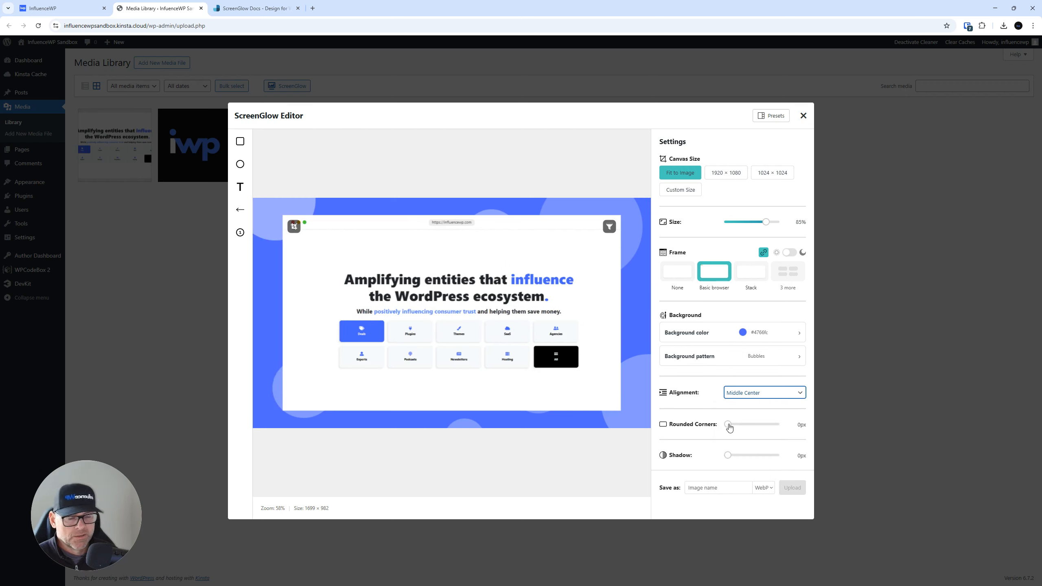
Step: Set the image's rounded corners to 25 px and its shadow to 32 px
left_click_drag(730, 428, 801, 418)
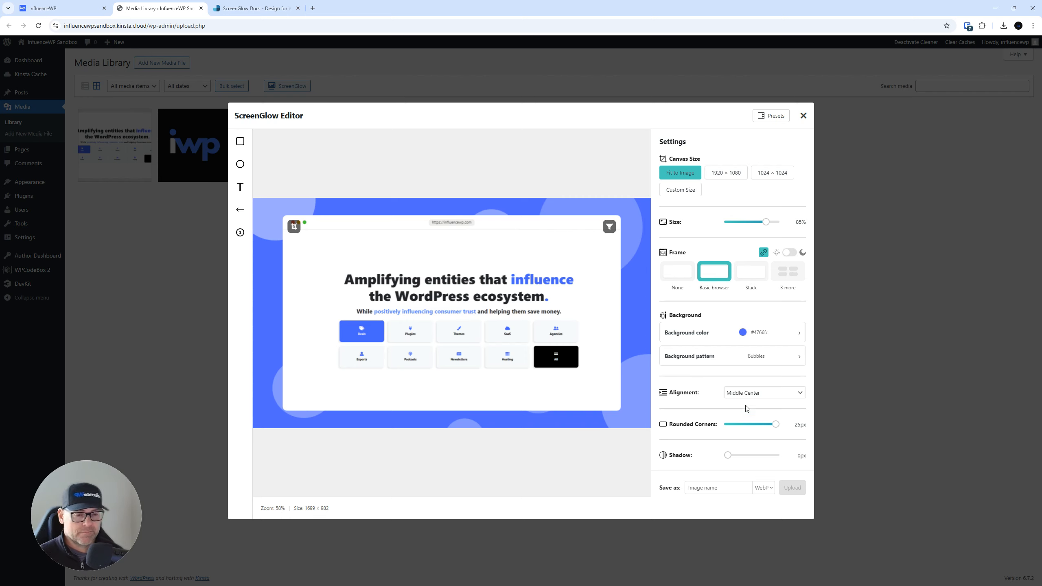
mouse_move(776, 424)
left_mouse_down()
mouse_move(751, 427)
mouse_move(789, 416)
left_mouse_up()
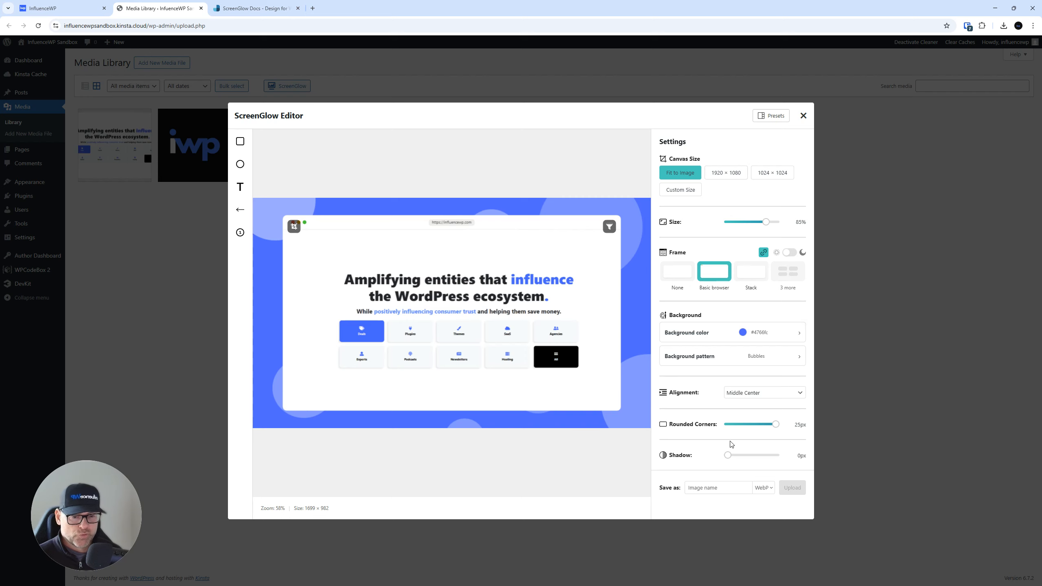
left_click_drag(730, 456, 775, 455)
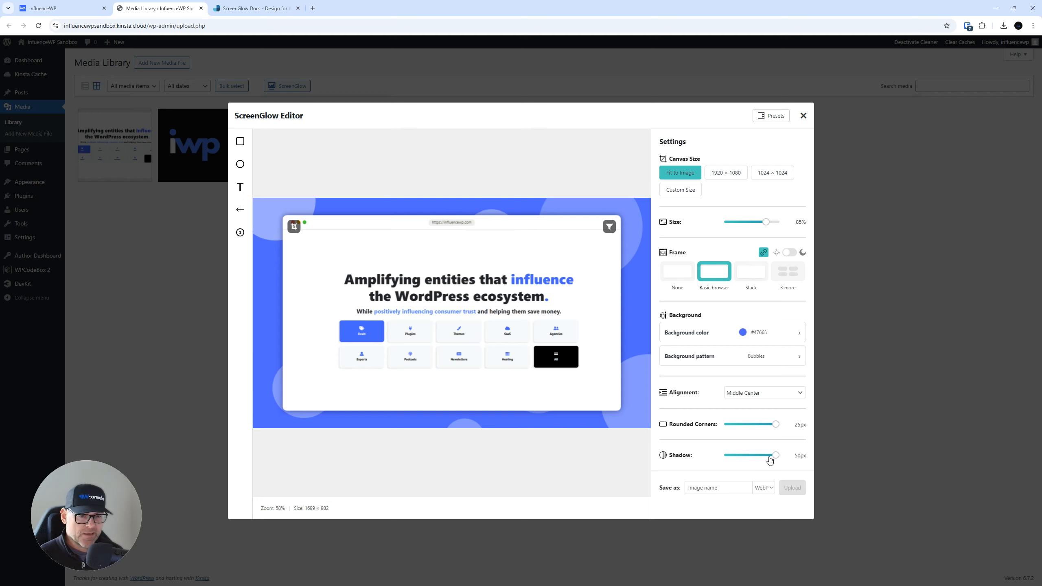
mouse_move(775, 456)
left_mouse_down()
mouse_move(750, 454)
mouse_move(775, 450)
left_mouse_up()
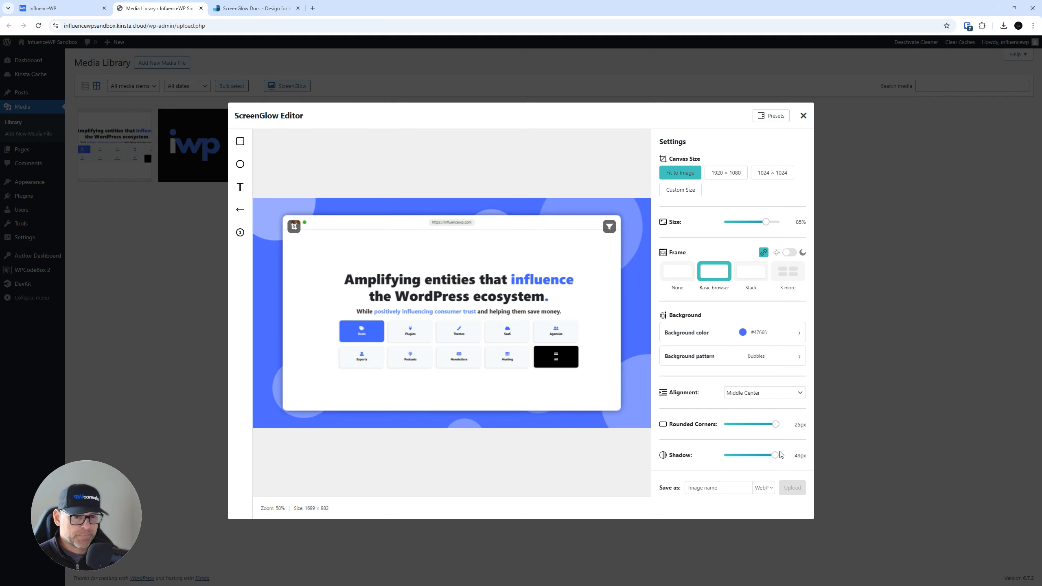
left_click_drag(776, 455, 760, 455)
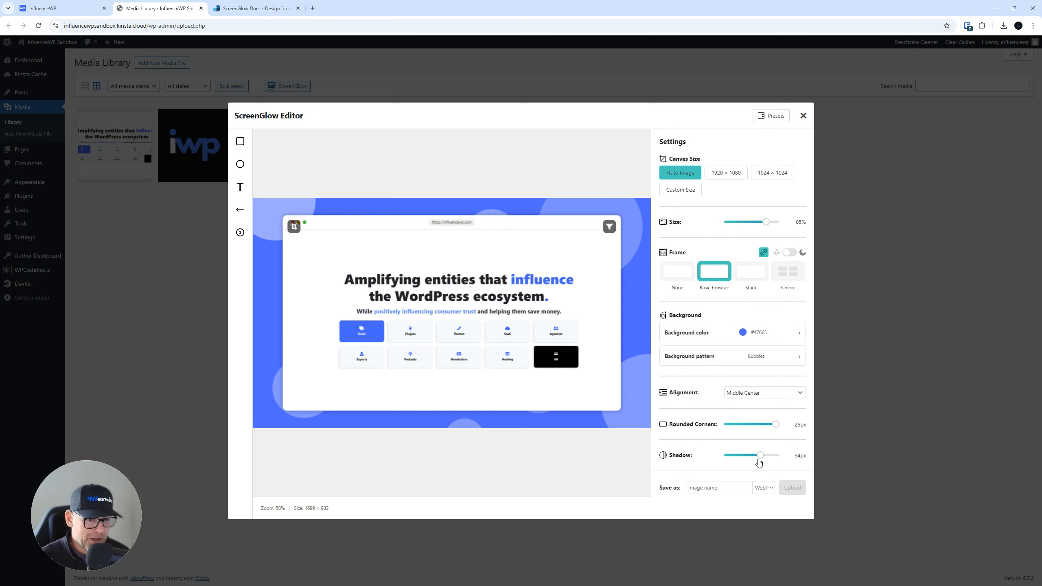
left_click_drag(760, 457, 759, 456)
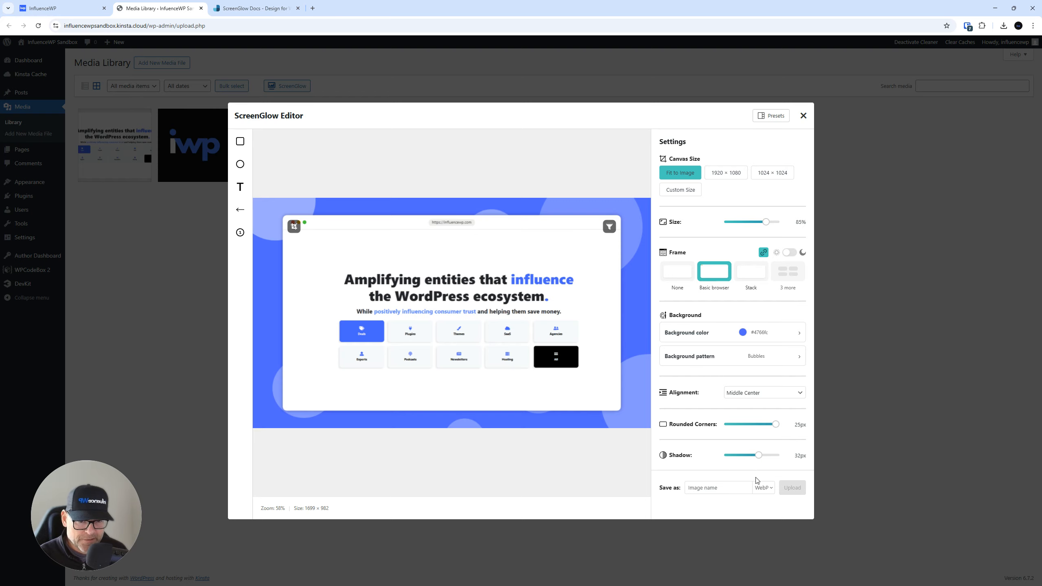
Step: Name the image test, try PNG as the format before choosing WebP, and upload it to the media library
left_click(725, 488)
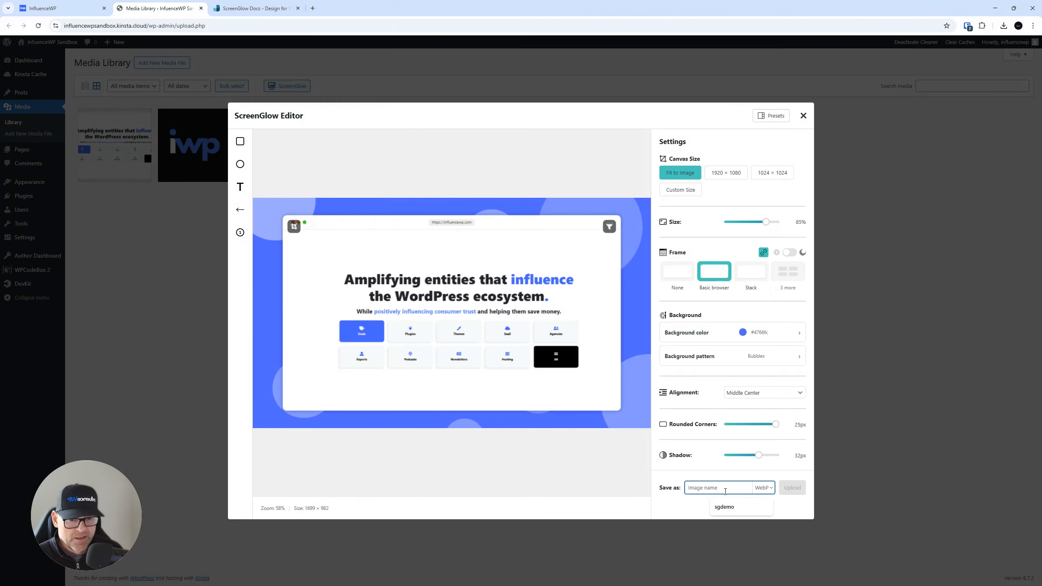
left_click(762, 488)
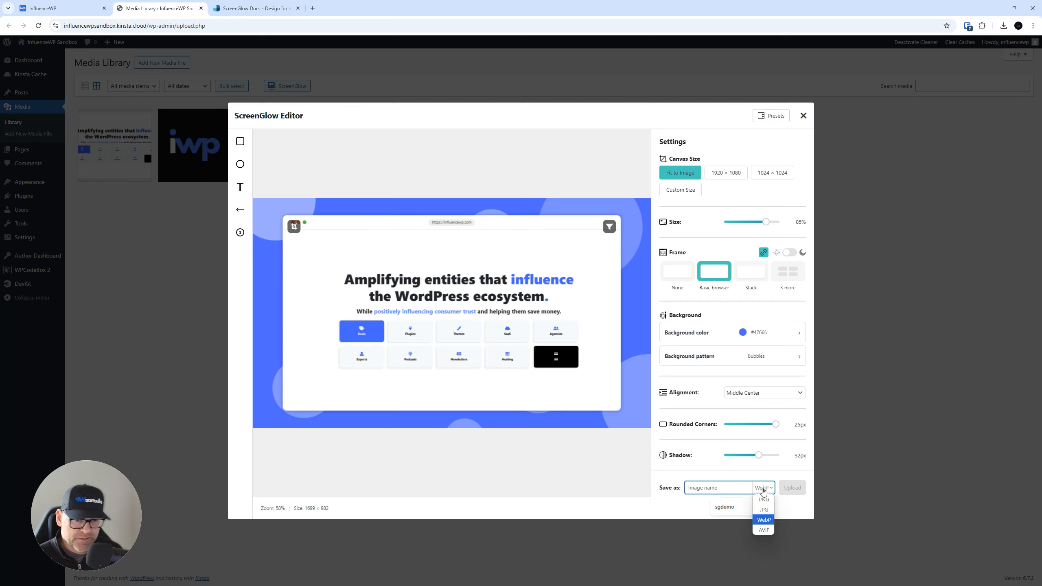
left_click(766, 500)
left_click(764, 488)
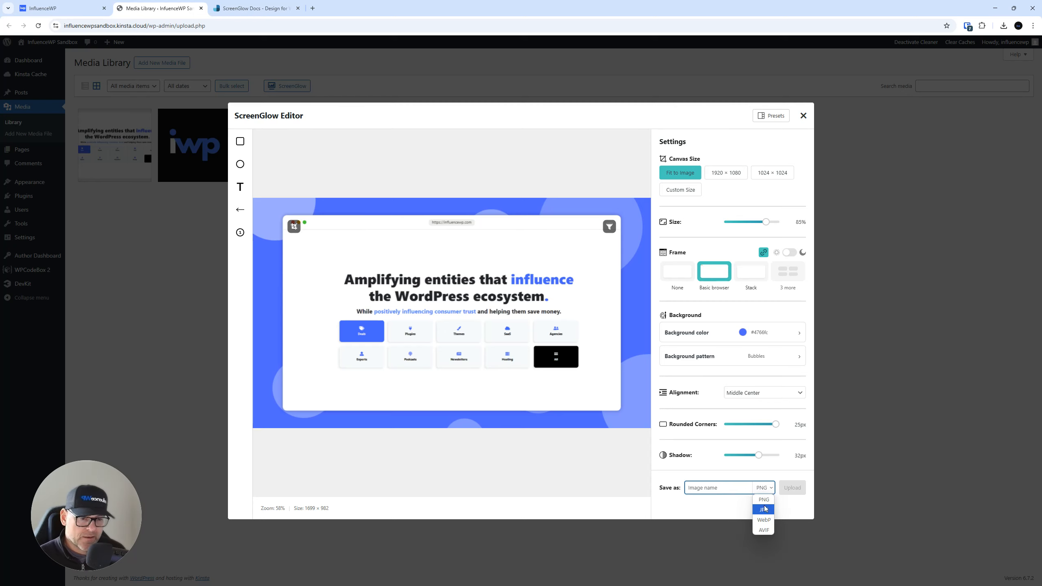
left_click(764, 521)
left_click(722, 488)
type("test")
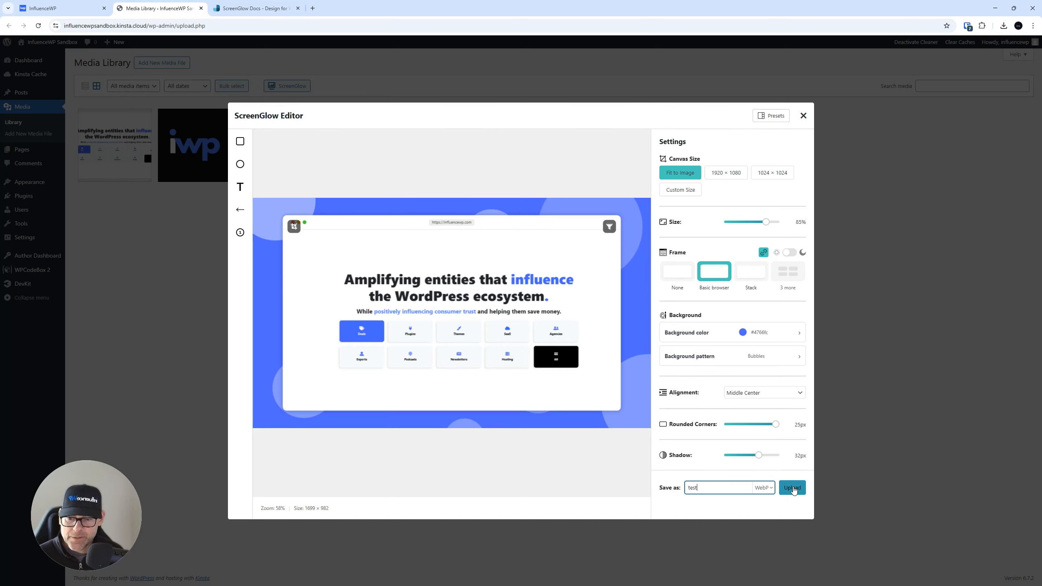
left_click(793, 489)
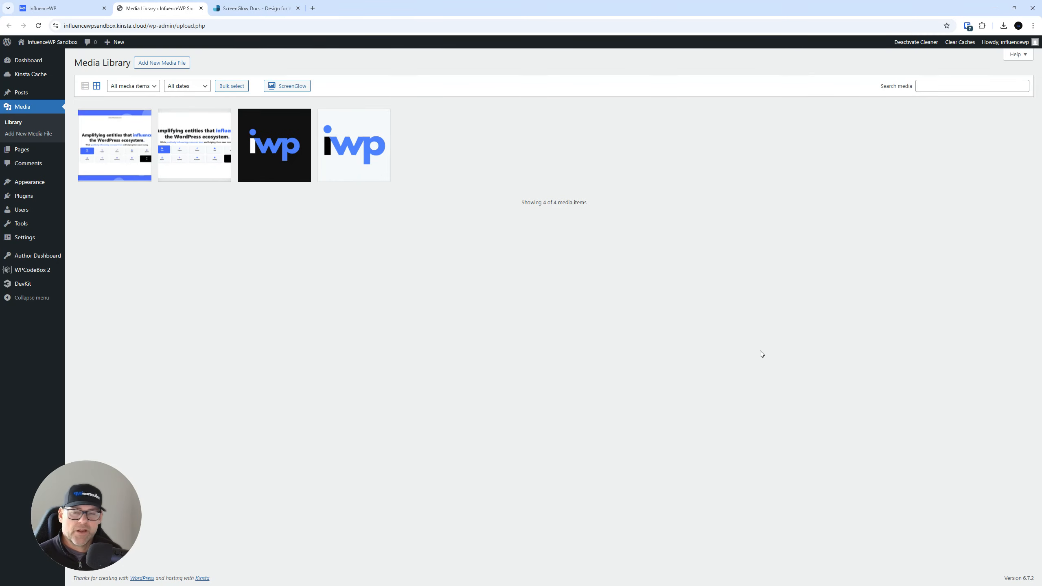
Step: Review the uploaded test image's attachment details and the built-in WordPress image editing options
left_click(132, 151)
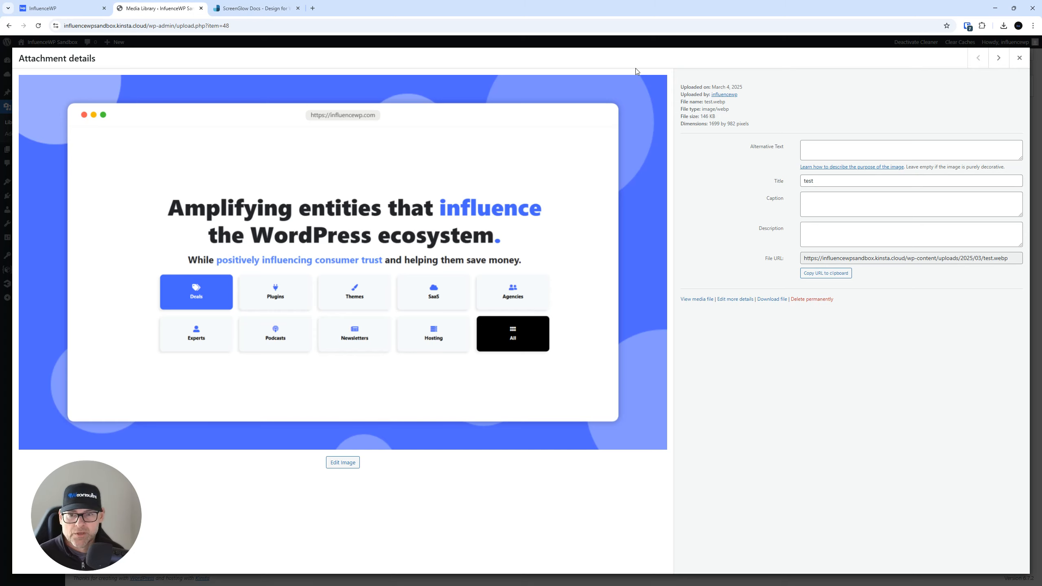
left_click(349, 466)
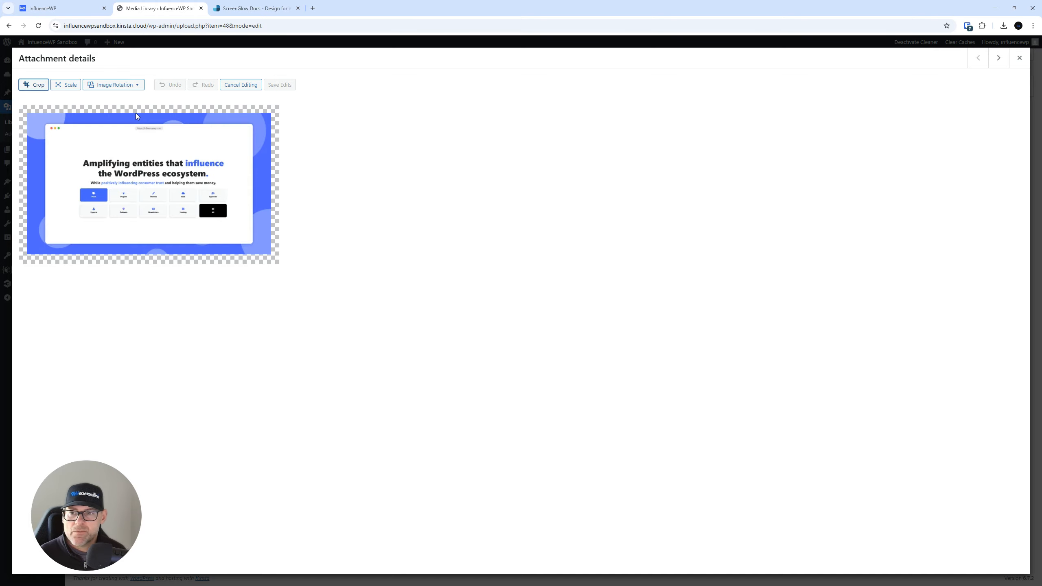
left_click(1019, 58)
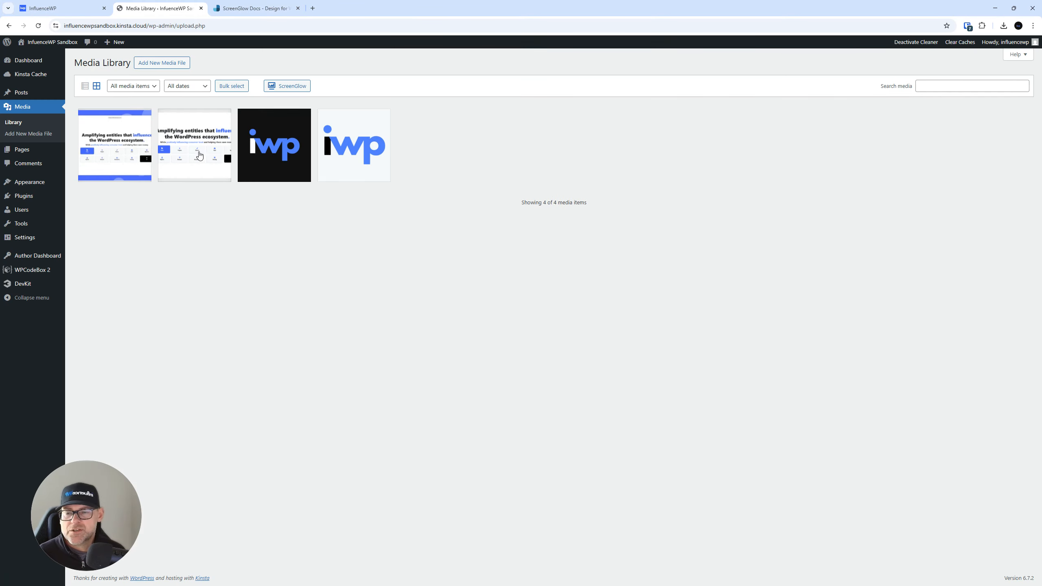
left_click(138, 176)
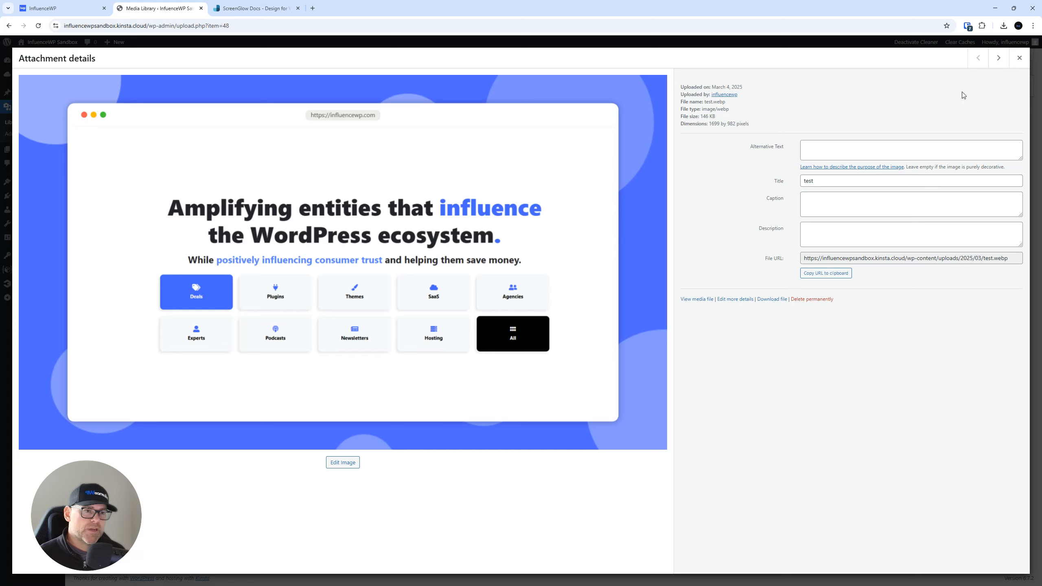
left_click(1020, 59)
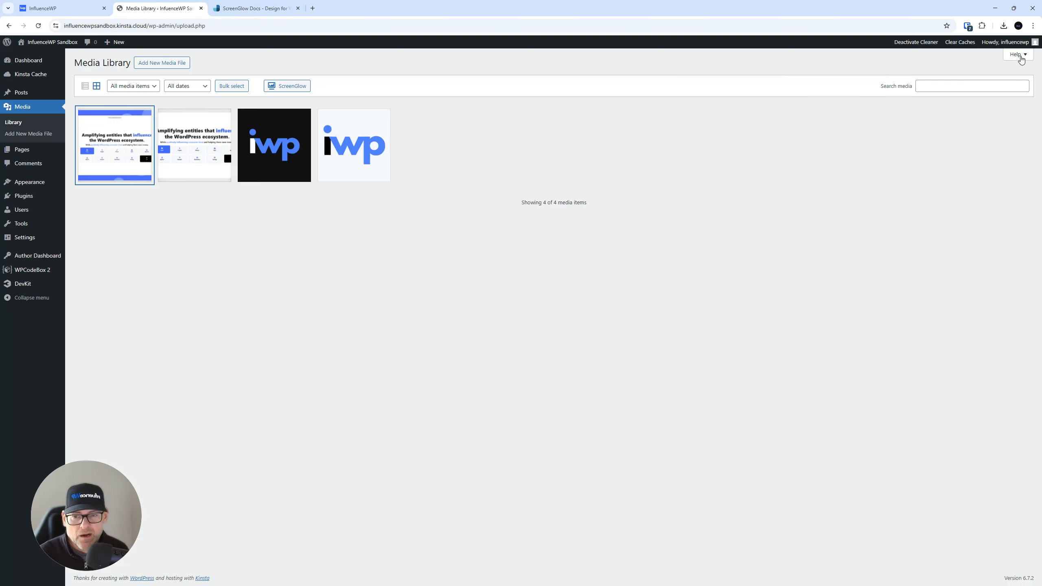
Step: Compare the original InfluenceWP image's attachment details with the test image's, checking the empty ScreenGlow editor in between
left_click(209, 151)
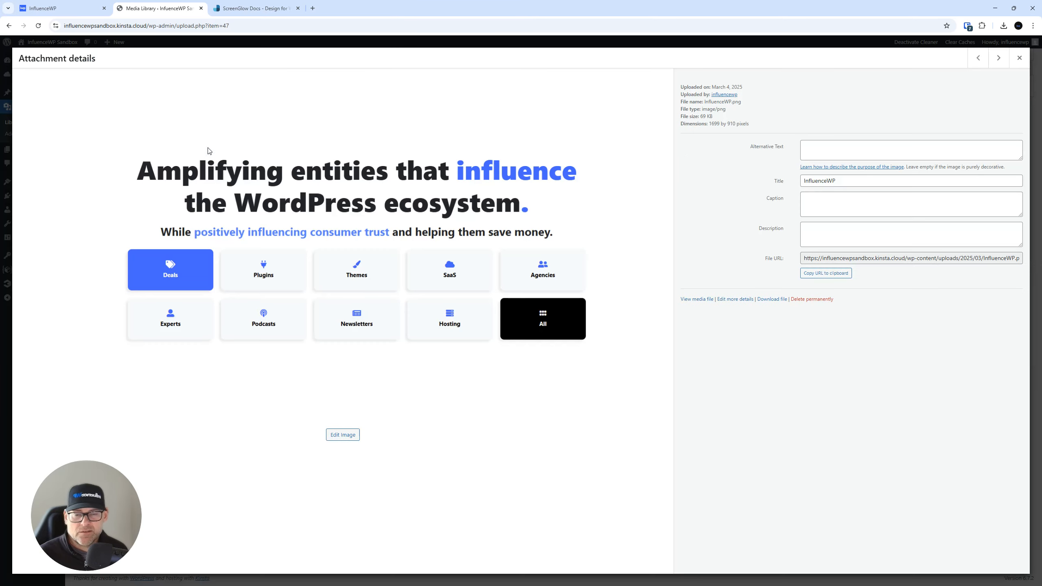
left_click(1020, 58)
left_click(282, 86)
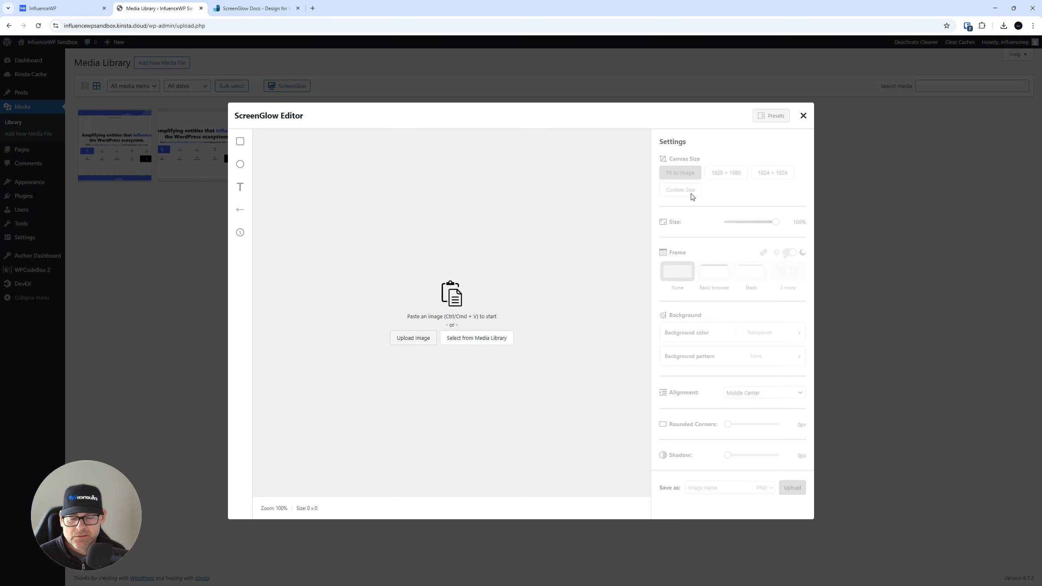
left_click(804, 116)
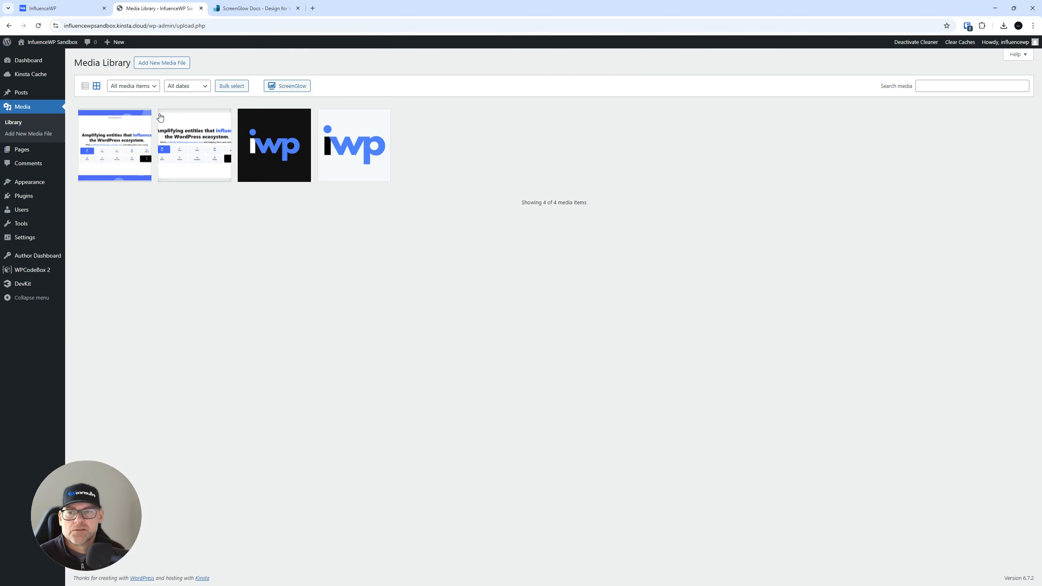
left_click(104, 138)
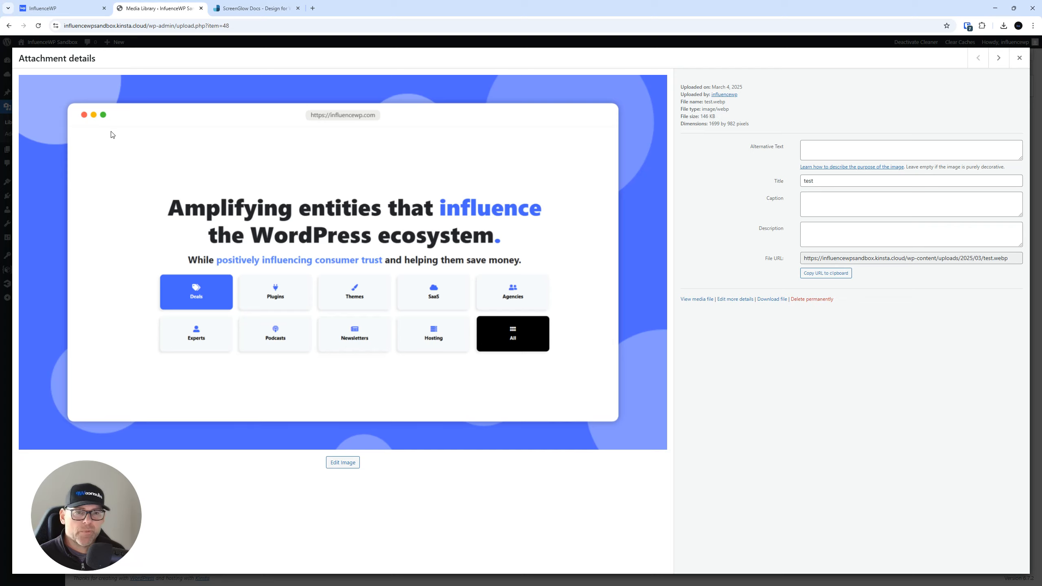
left_click(1019, 58)
Step: Open the ScreenGlow editor and load the test image from the media library
left_click(283, 86)
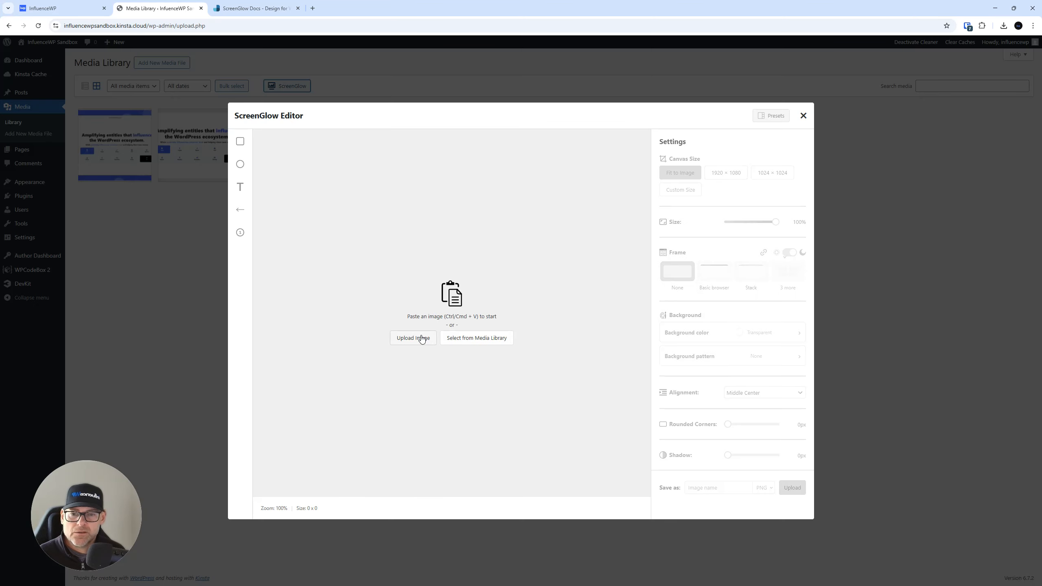
left_click(447, 341)
left_click(79, 151)
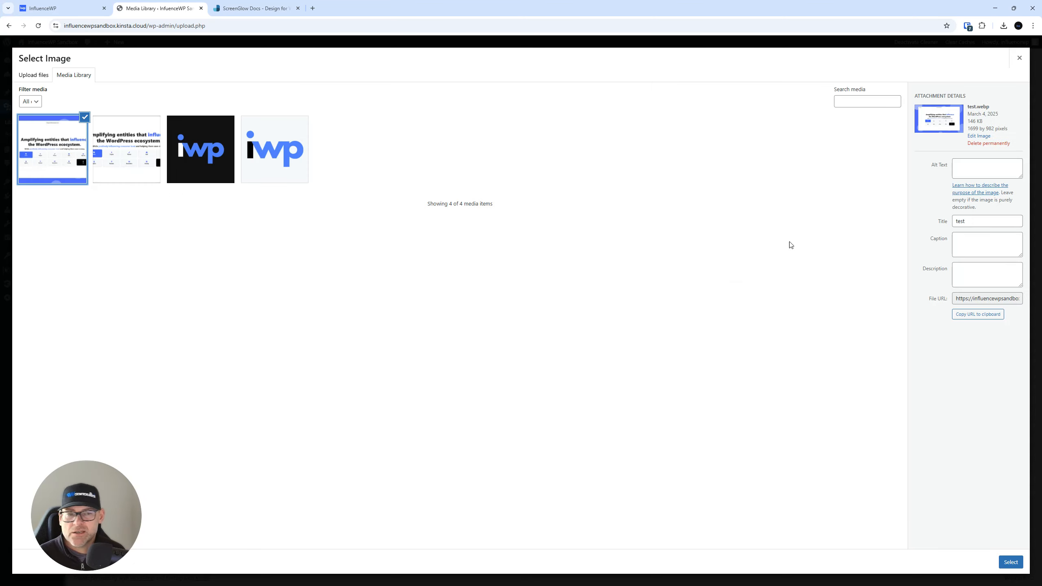
left_click(1010, 562)
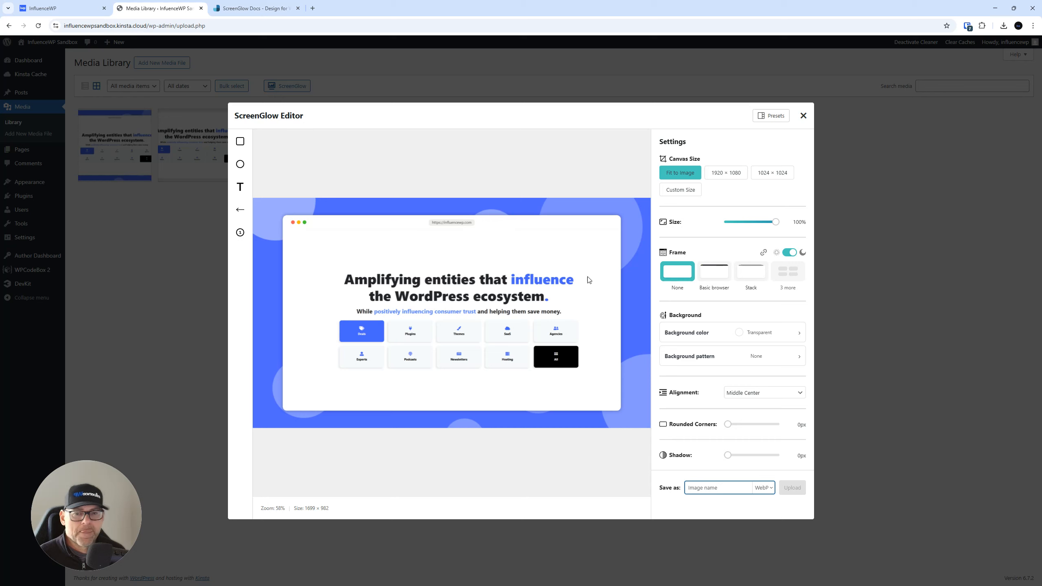
Step: Try a text annotation above the image's heading and delete it
left_click(241, 187)
left_click(429, 251)
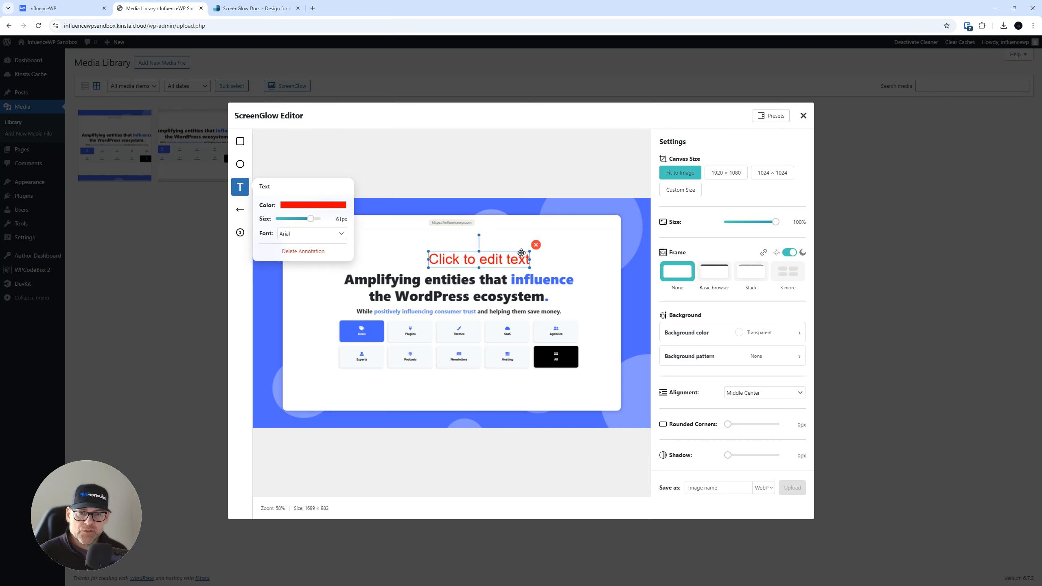
left_click(535, 244)
left_click(356, 175)
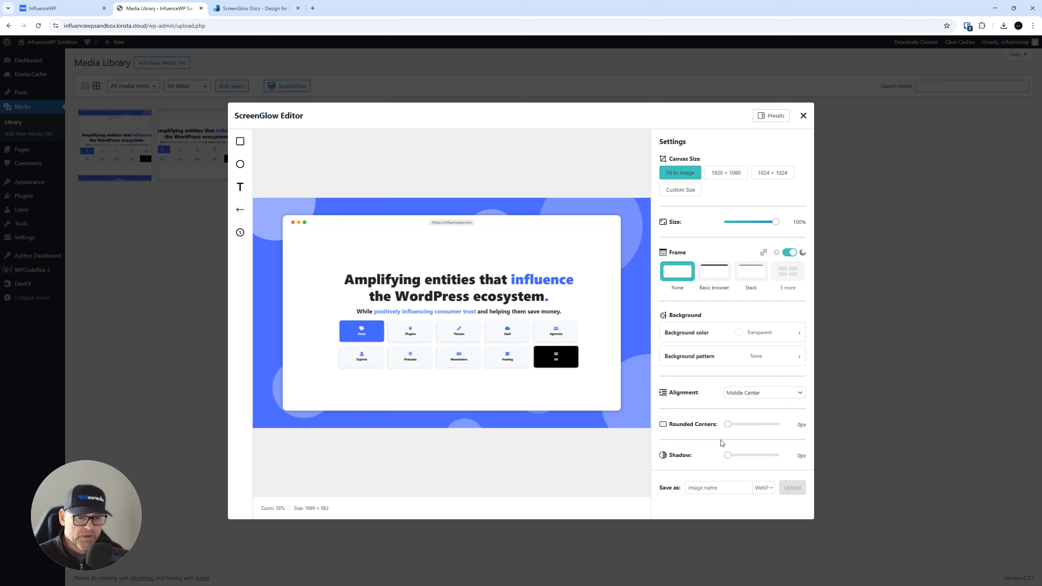
Step: Try the rounded corners and the Basic browser and Stack frames on the test image, and return the frame to None
left_click_drag(728, 424, 651, 433)
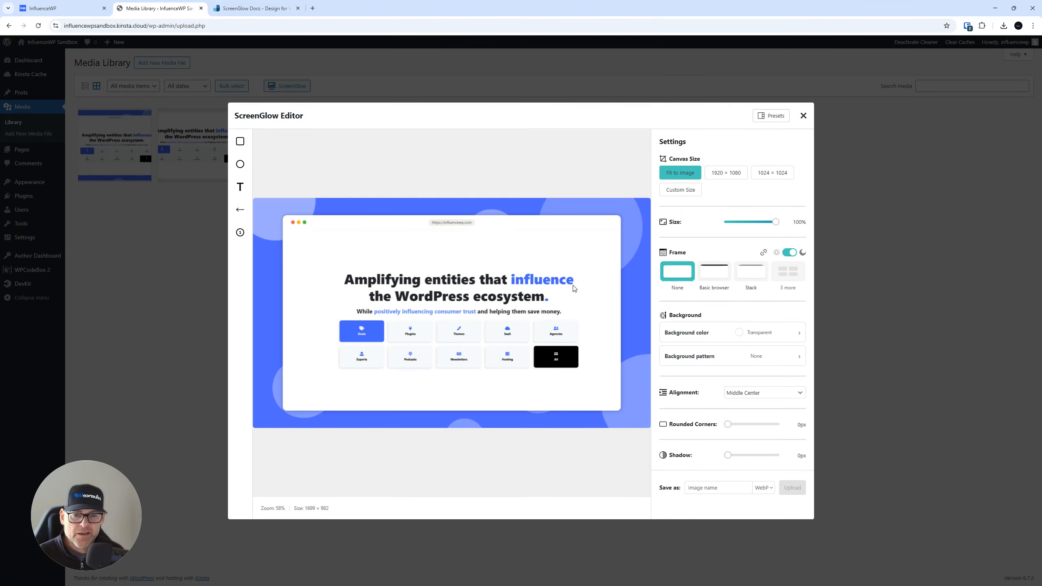
left_click(712, 275)
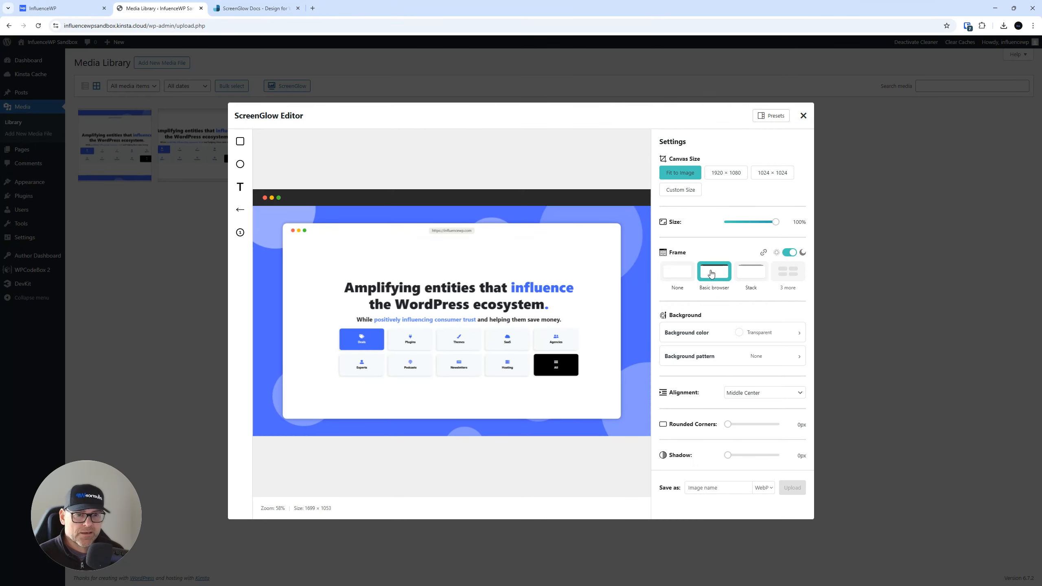
left_click(679, 272)
left_click(705, 273)
left_click(676, 274)
left_click(746, 276)
left_click(682, 276)
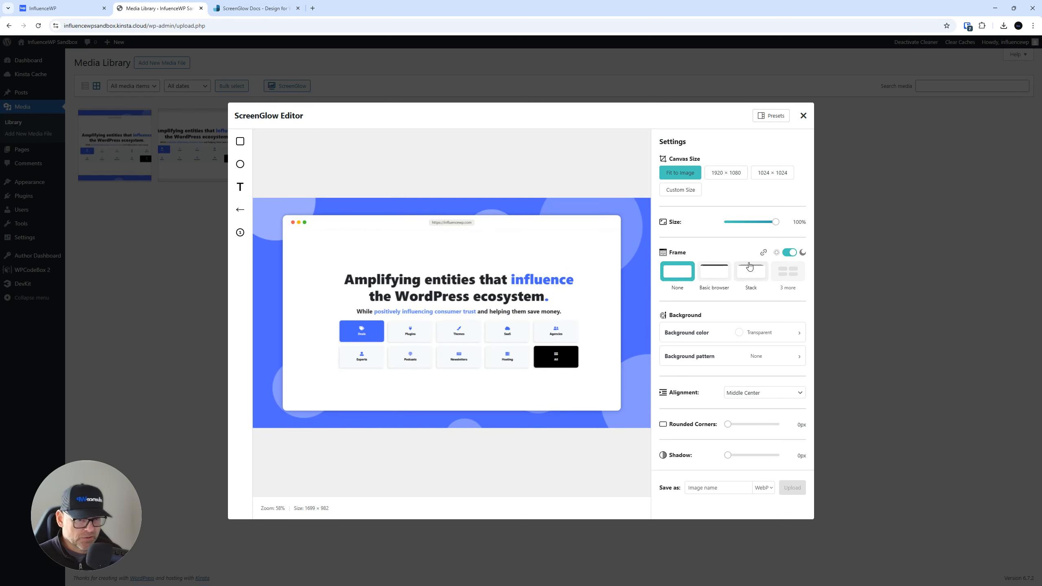
Step: Save the current editor settings as a preset named My Preset Blue and close the editor
left_click(768, 118)
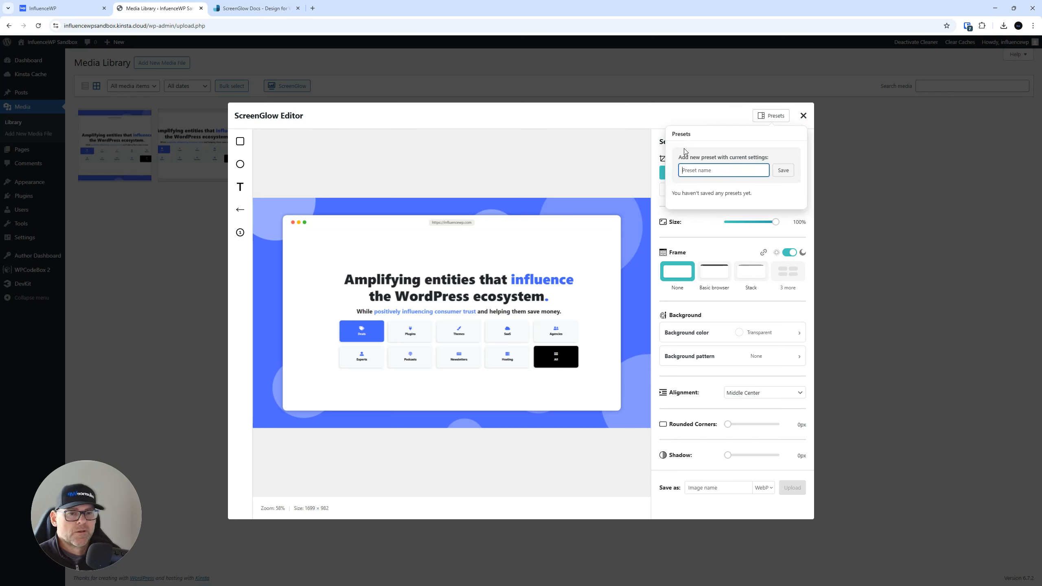
type("My Preset Blue")
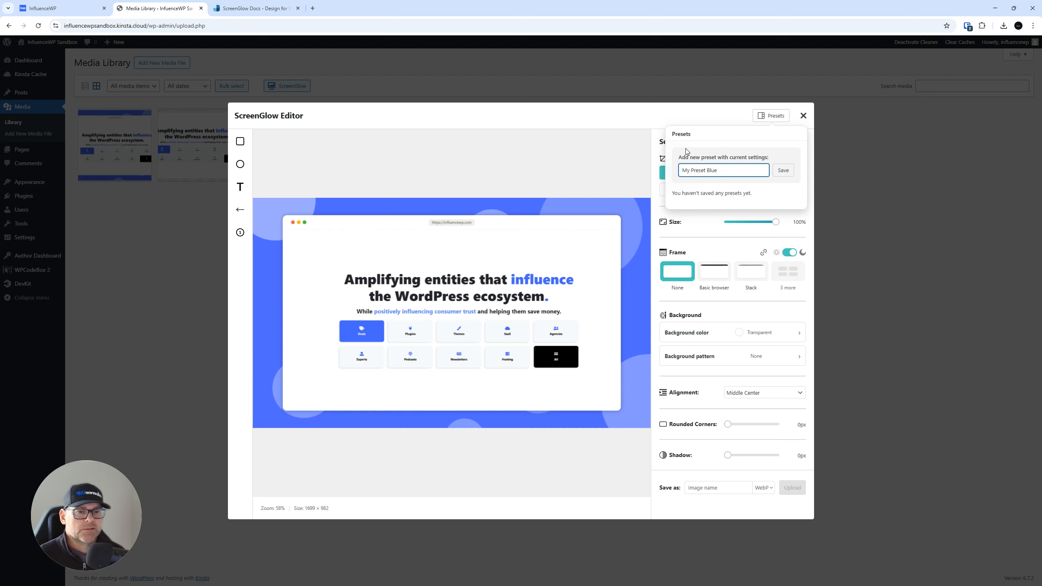
left_click(783, 169)
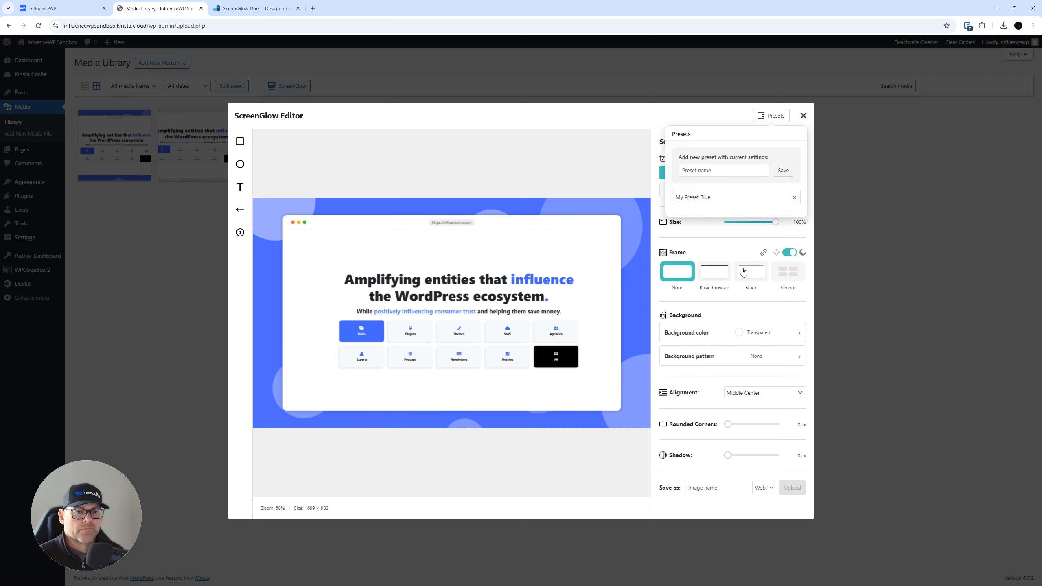
left_click(803, 116)
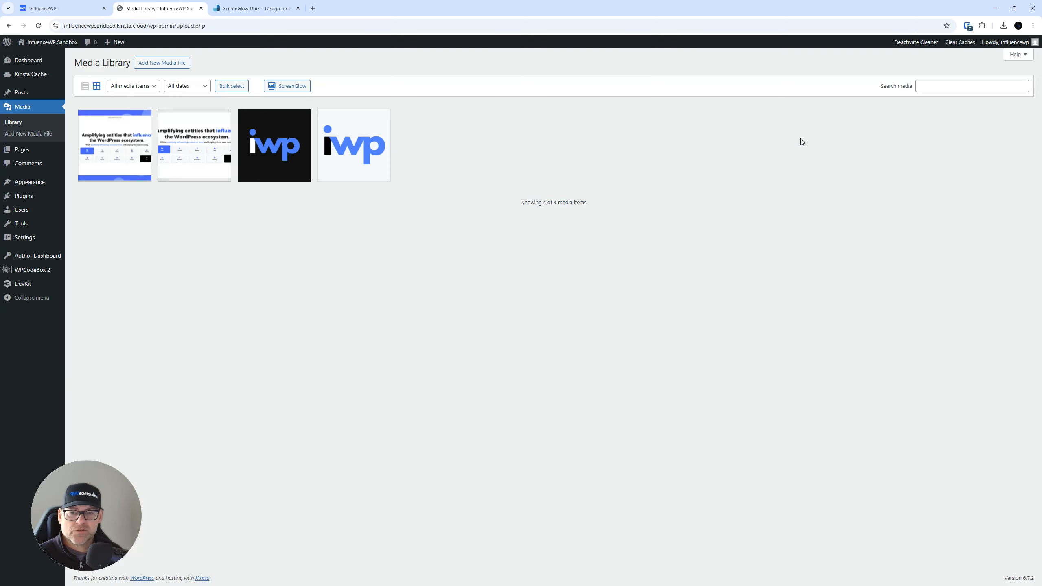
Step: Check the original InfluenceWP image's attachment details and load that image from the media library into the ScreenGlow editor
left_click(209, 141)
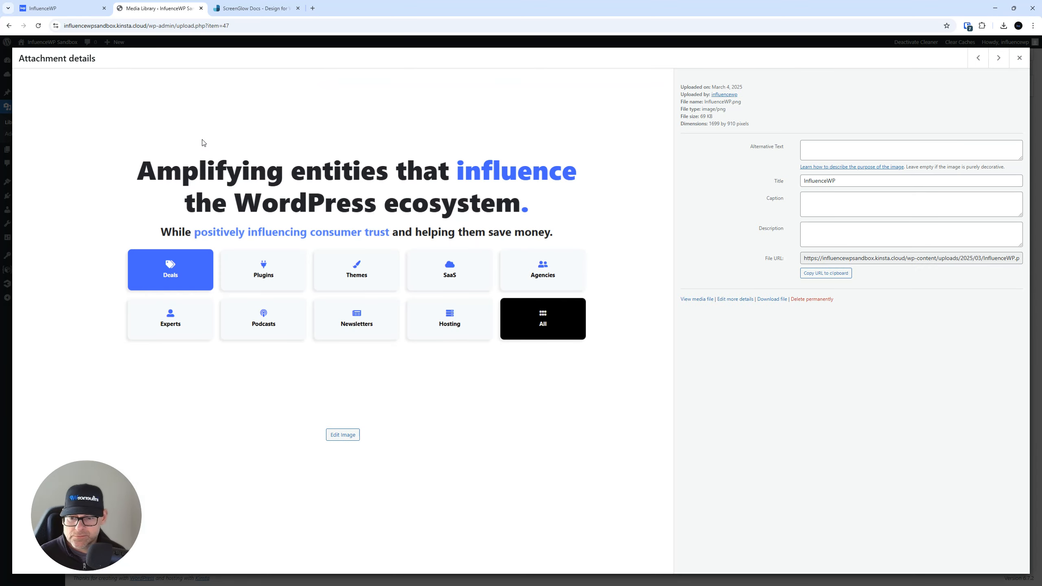
left_click(1020, 53)
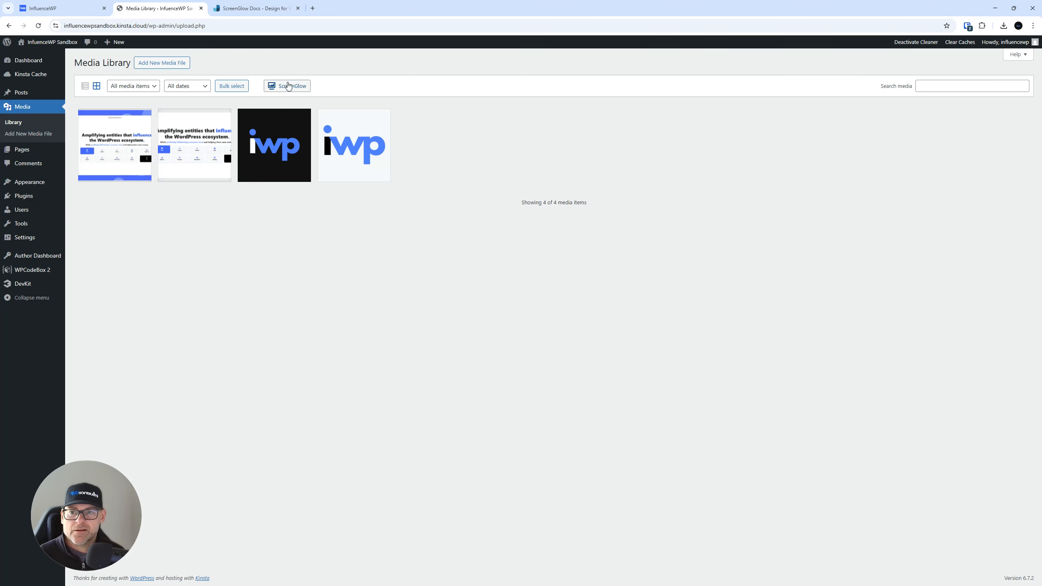
left_click(288, 87)
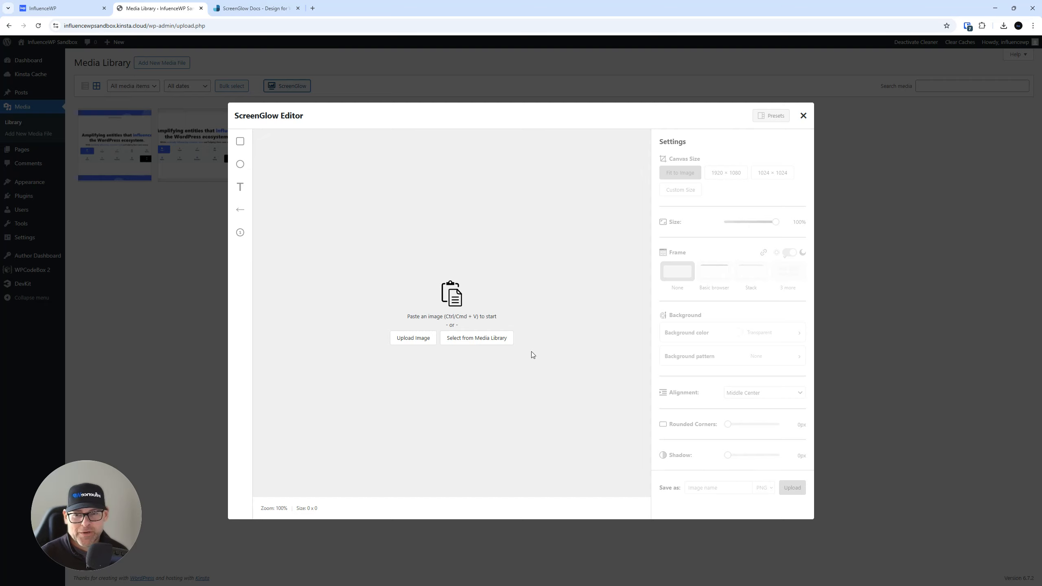
left_click(478, 338)
left_click(143, 168)
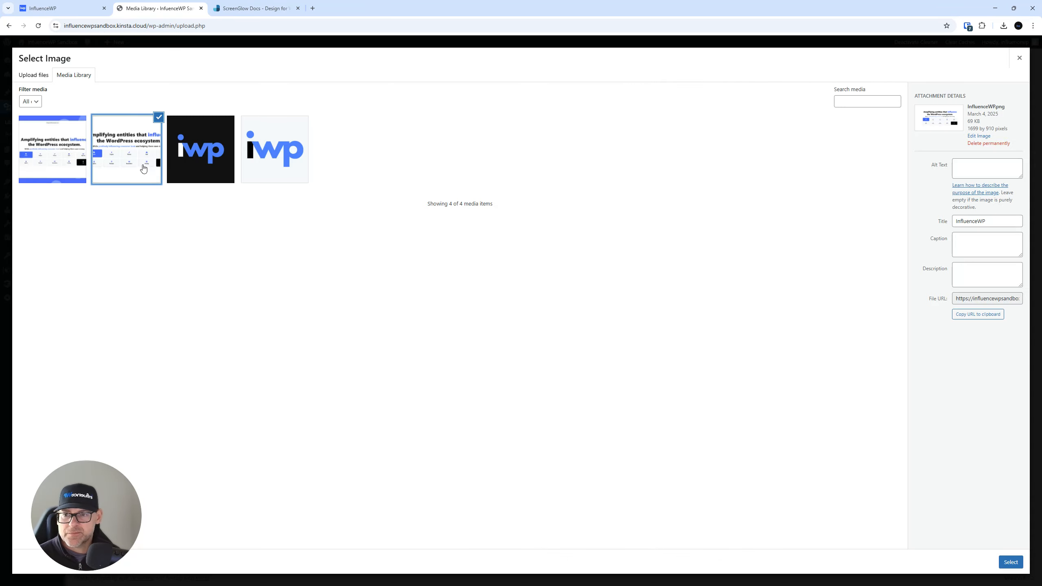
left_click(1011, 562)
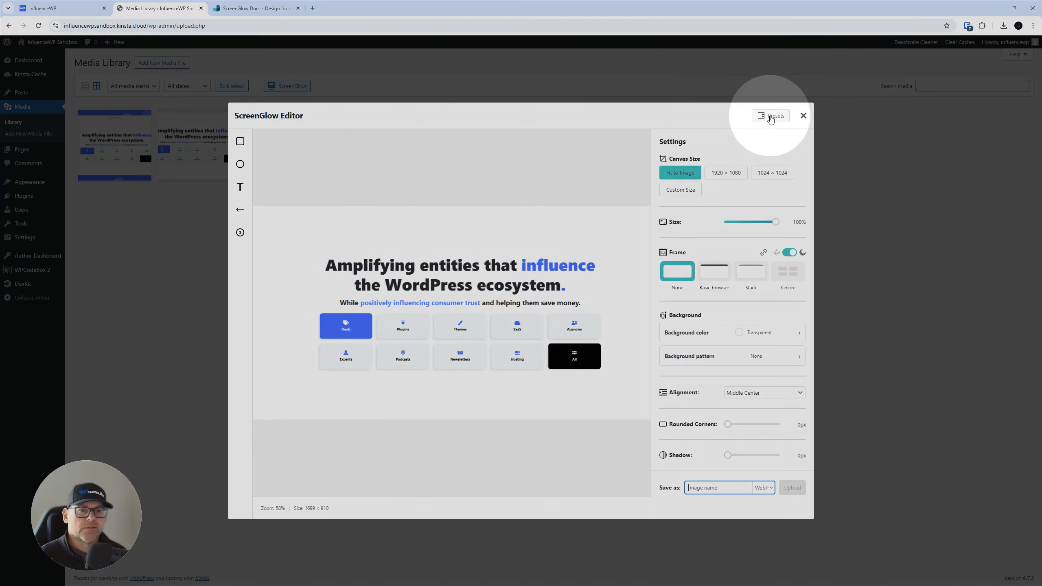
Step: Open the saved presets, try to delete My Preset Blue, and close the editor
left_click(771, 118)
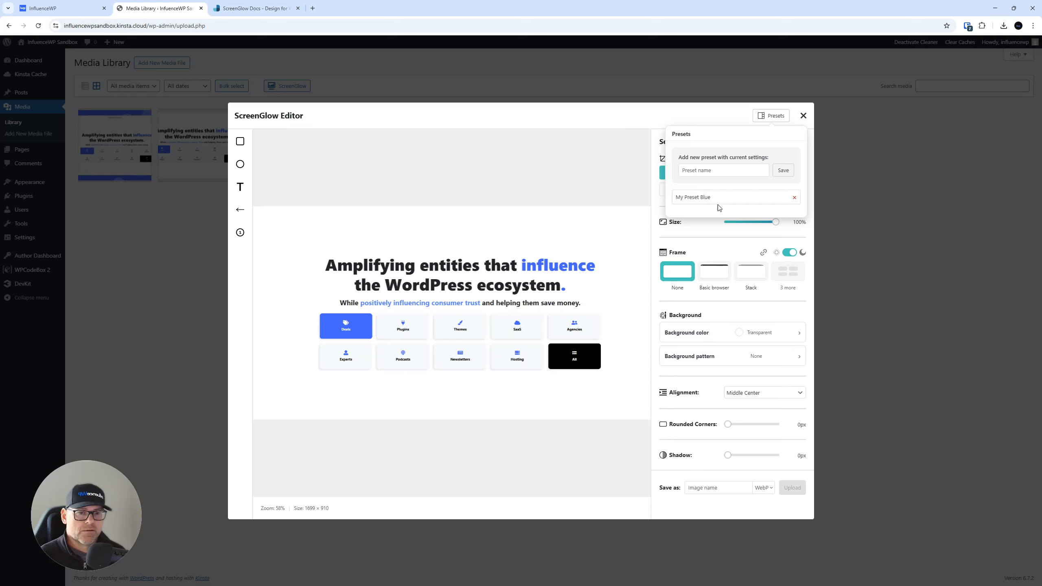
left_click(699, 122)
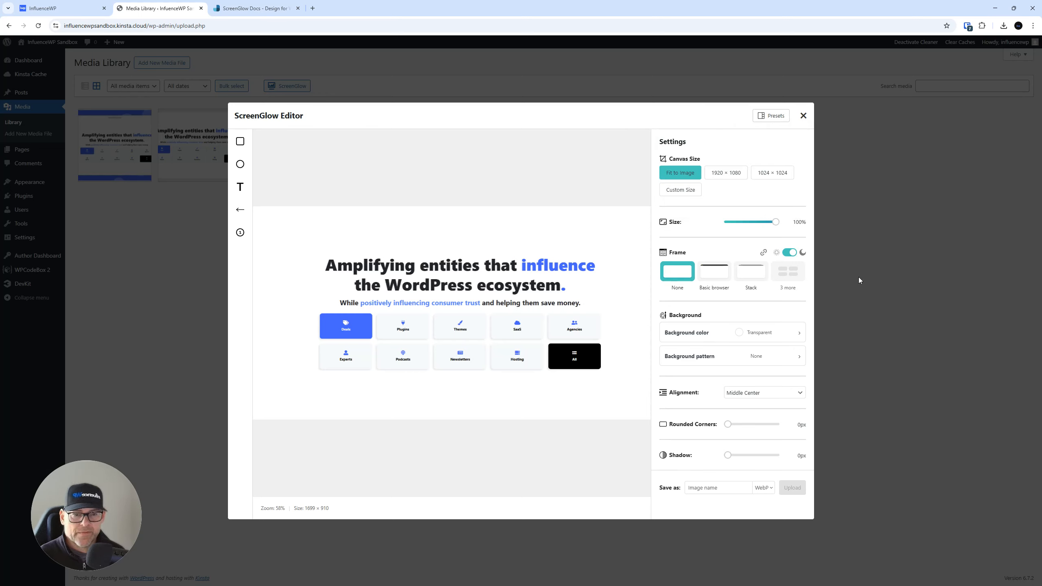
left_click(770, 116)
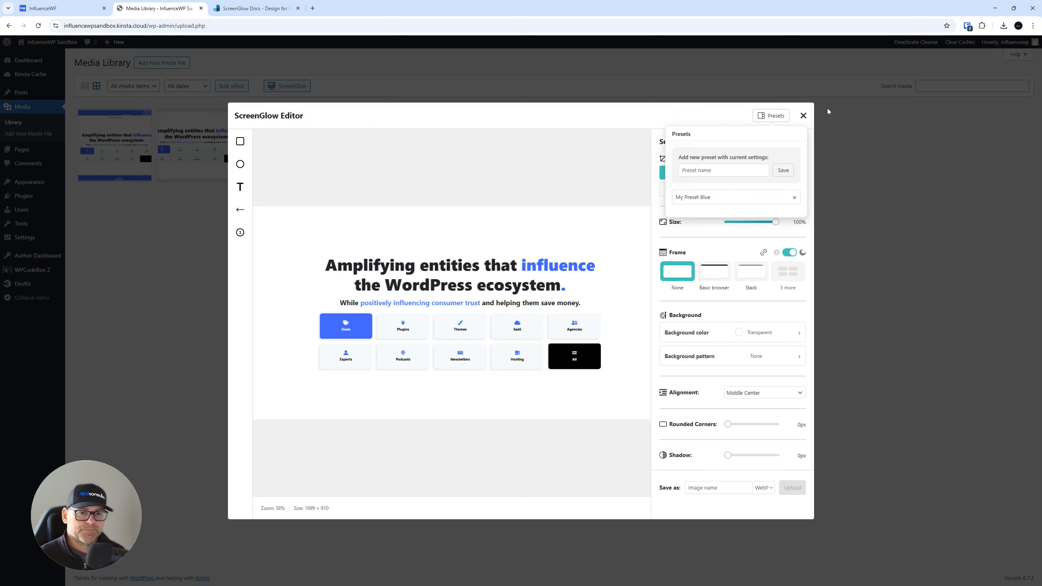
left_click(793, 198)
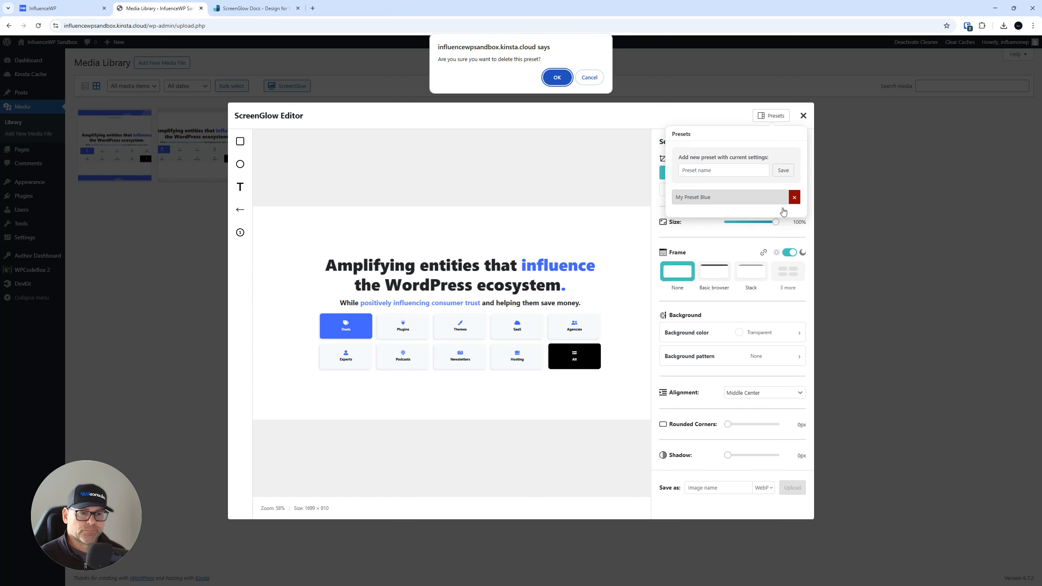
left_click(564, 77)
left_click(803, 117)
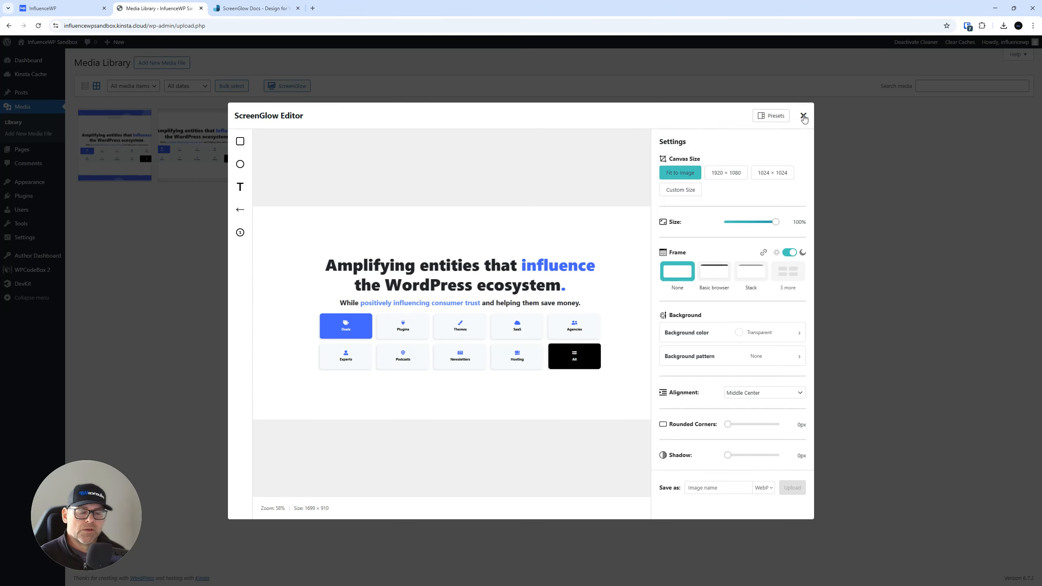
left_click(803, 117)
Step: View the InfluenceWP image's attachment details again and reload the image from the media library into the ScreenGlow editor
left_click(175, 144)
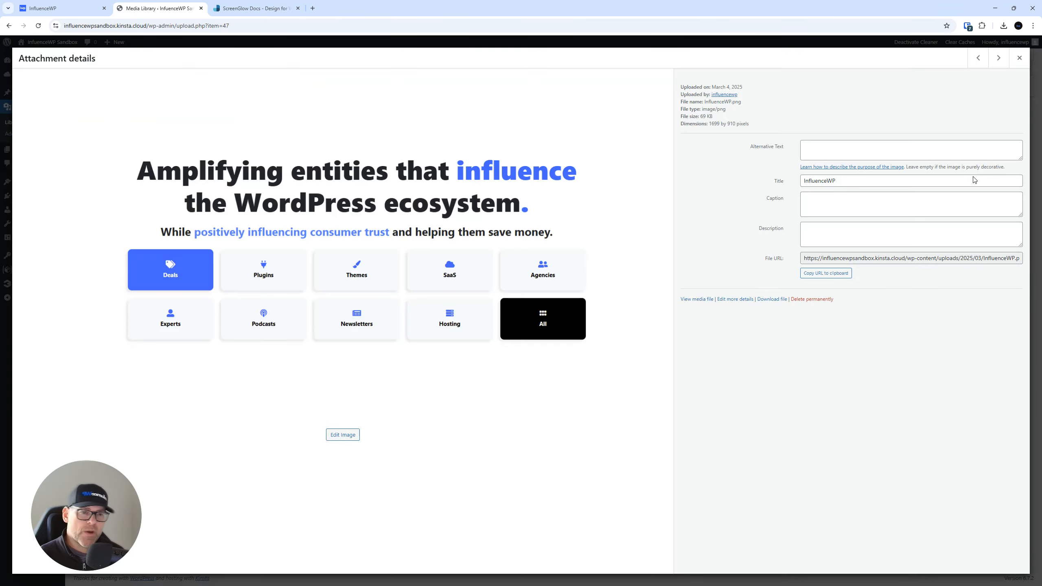
left_click(1011, 65)
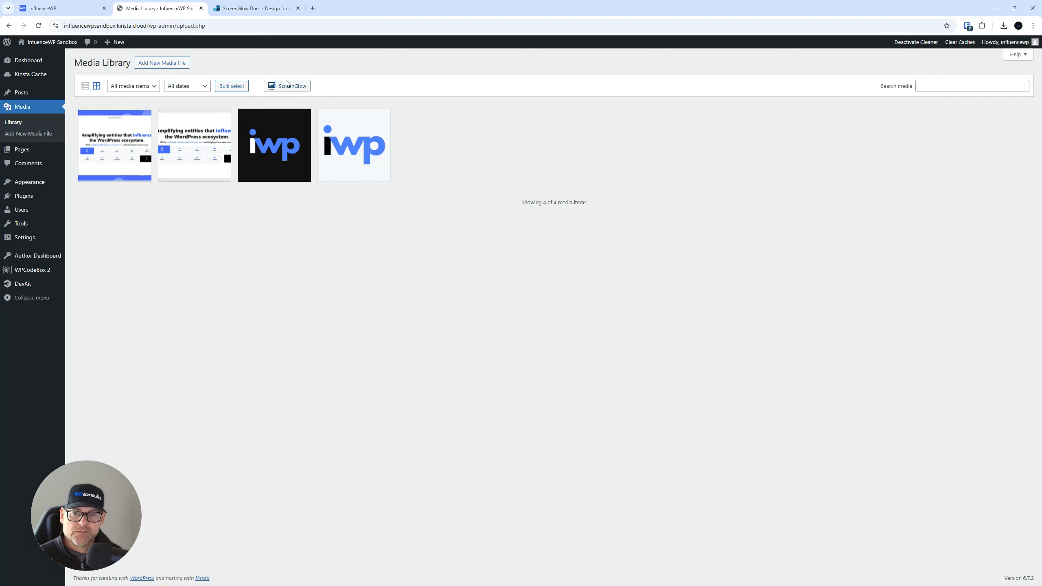
left_click(288, 86)
left_click(480, 338)
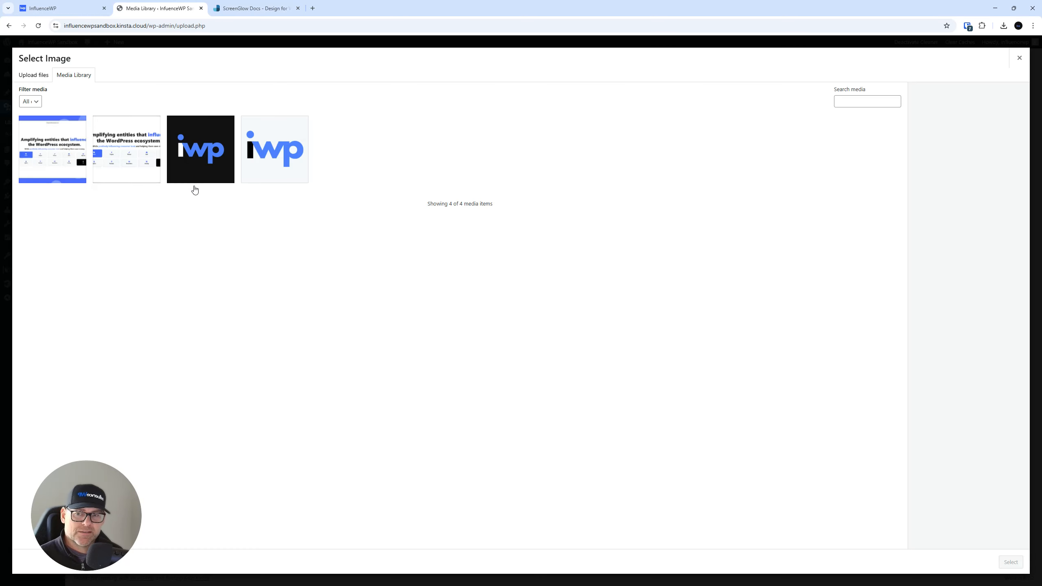
left_click(141, 158)
left_click(1006, 564)
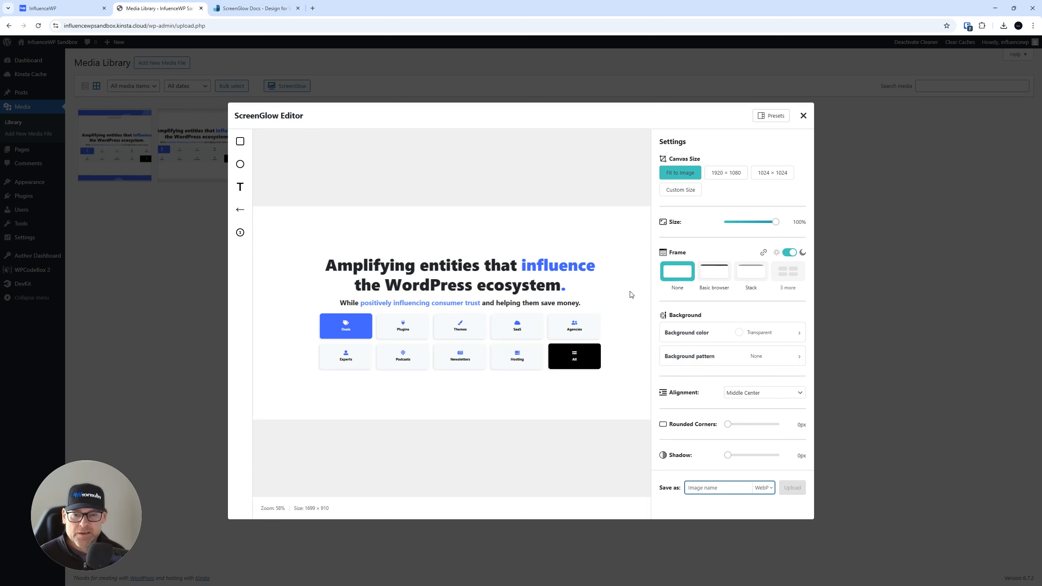
Step: Set the background color to #081226 and reduce the image size to 74%
left_click(757, 333)
left_click(724, 395)
left_click_drag(776, 222, 760, 228)
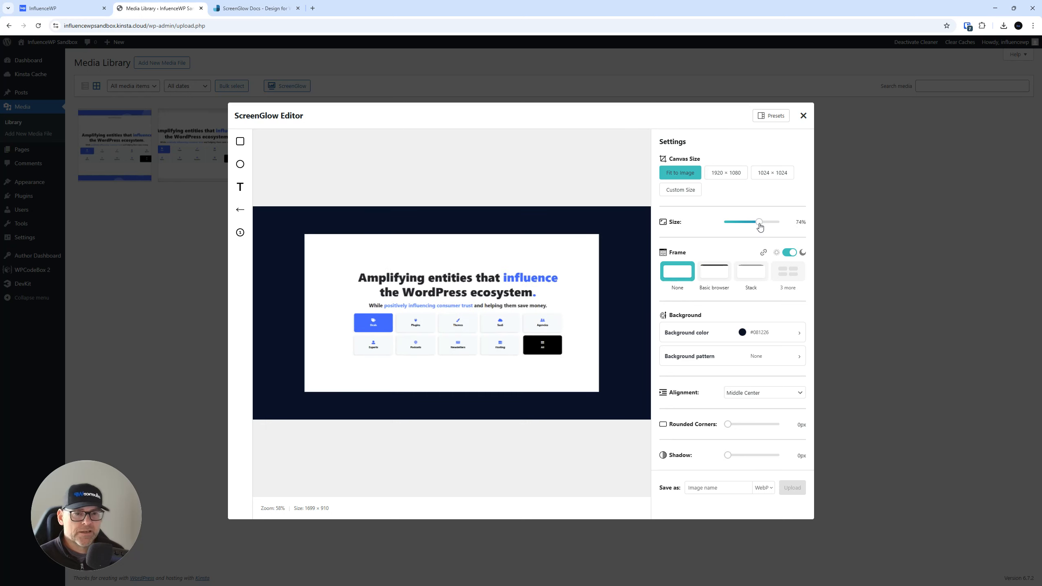
Step: Save the dark background and reduced size as a preset named Black and close the editor
left_click(772, 119)
left_click(705, 169)
type("B")
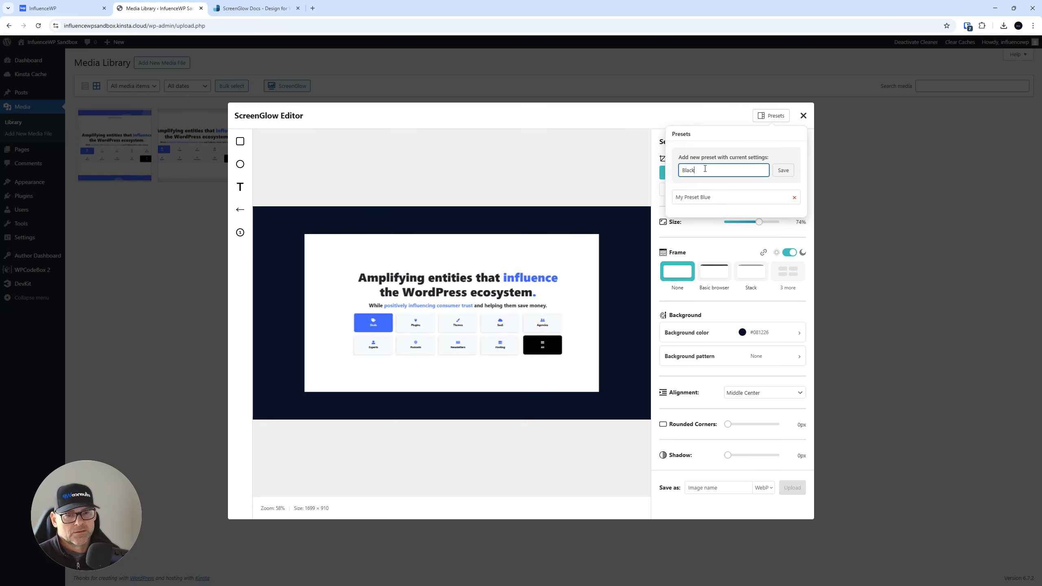
type("lack")
left_click(781, 173)
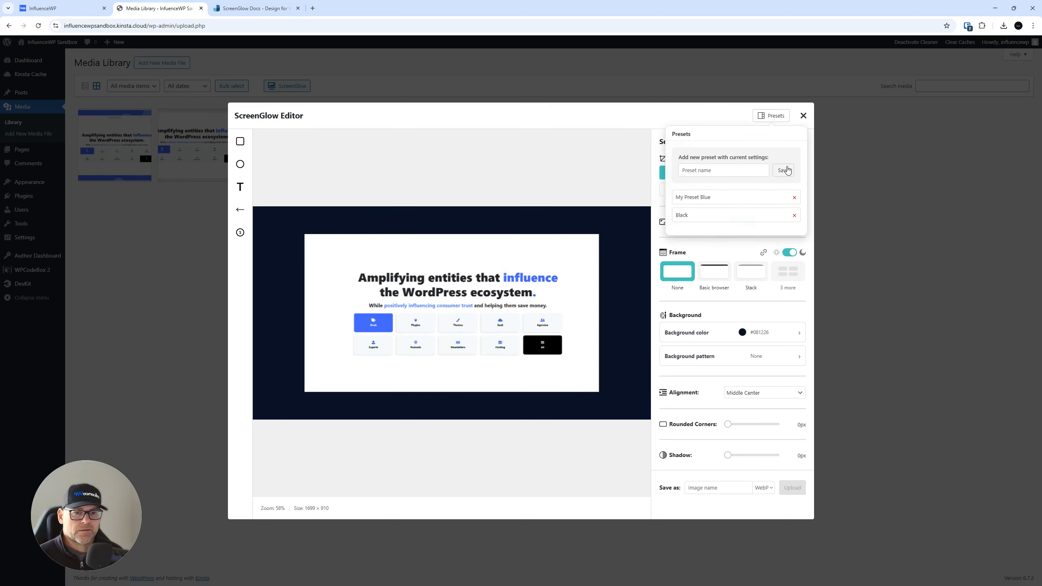
left_click(803, 117)
left_click(803, 116)
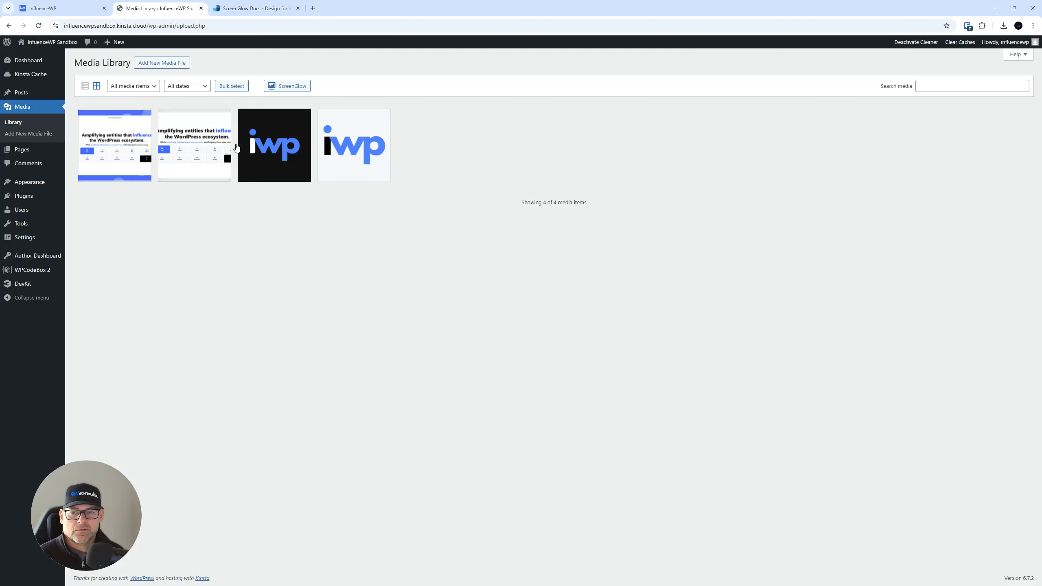
Step: Open a fresh ScreenGlow editor and load the original InfluenceWP image from the media library
left_click(290, 87)
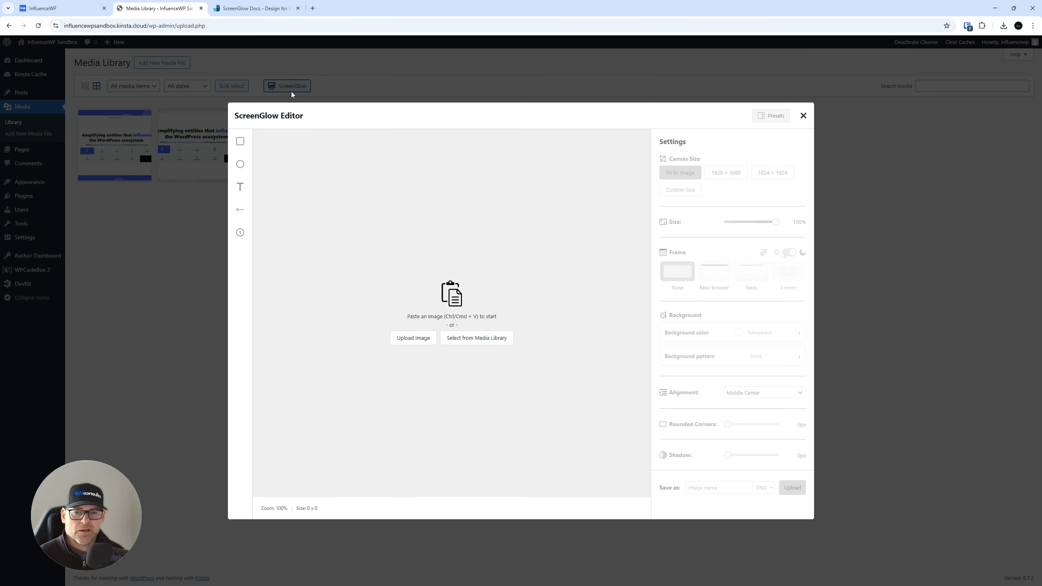
left_click(478, 339)
left_click(140, 160)
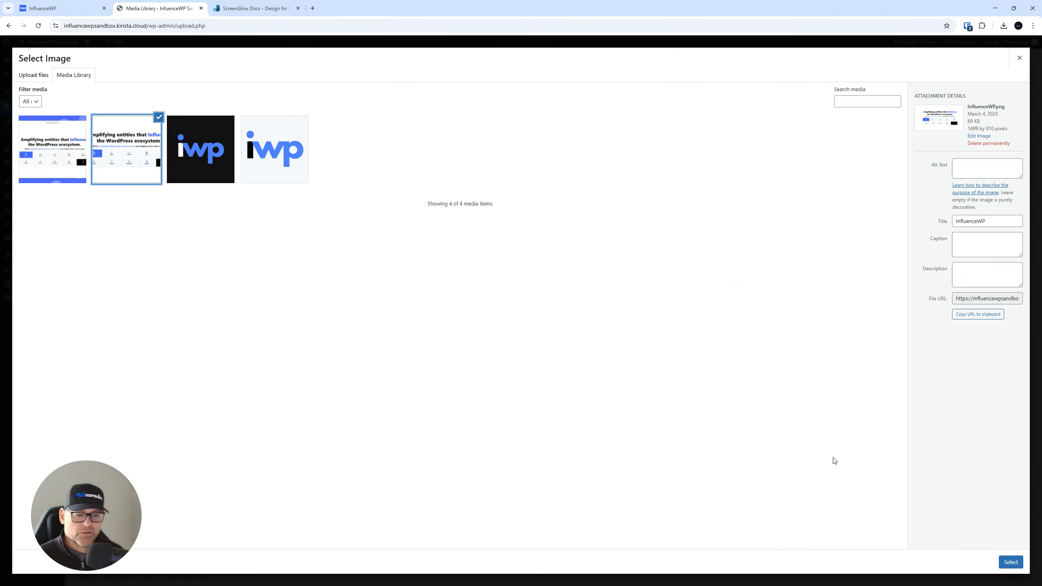
left_click(1011, 563)
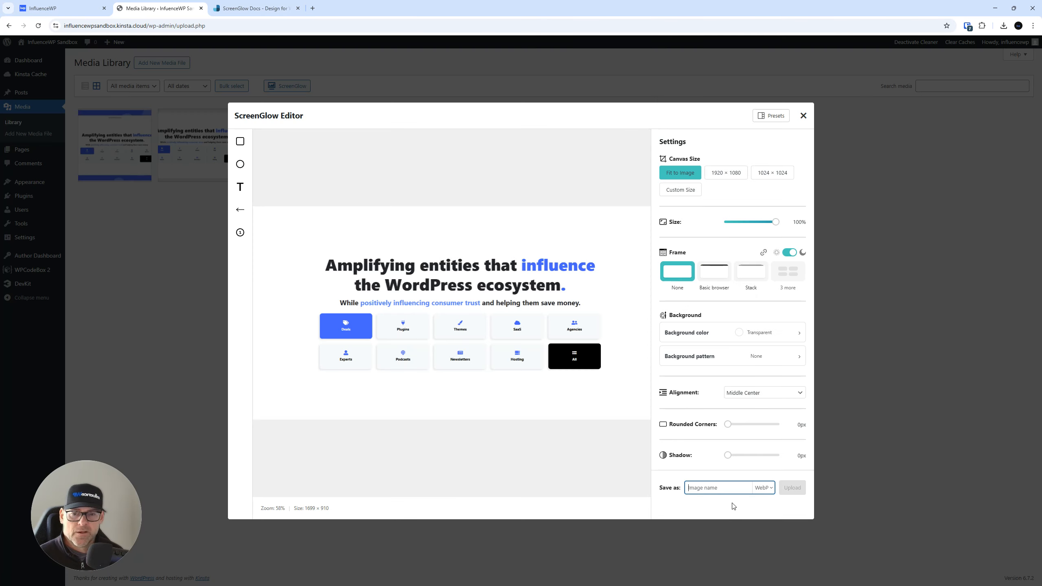
Step: Try the Black and My Preset Blue presets on the InfluenceWP image and close the editor without uploading
left_click(773, 119)
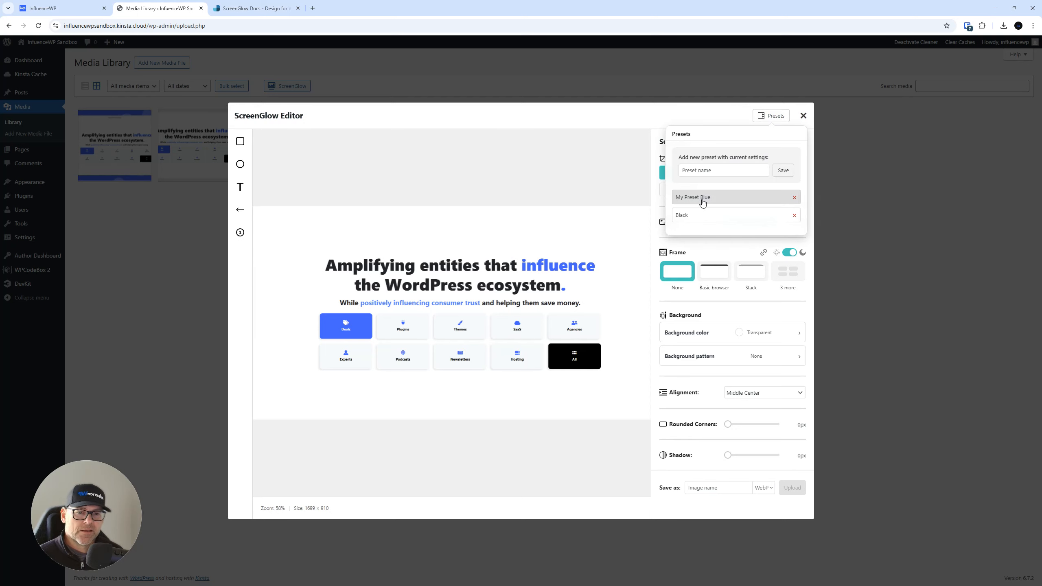
left_click(703, 201)
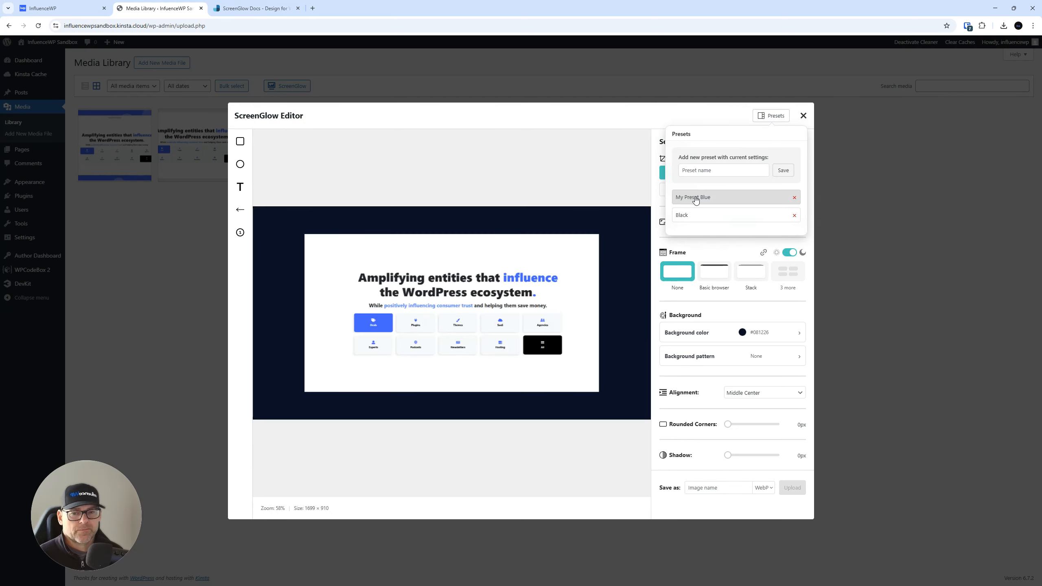
left_click(696, 199)
left_click(696, 200)
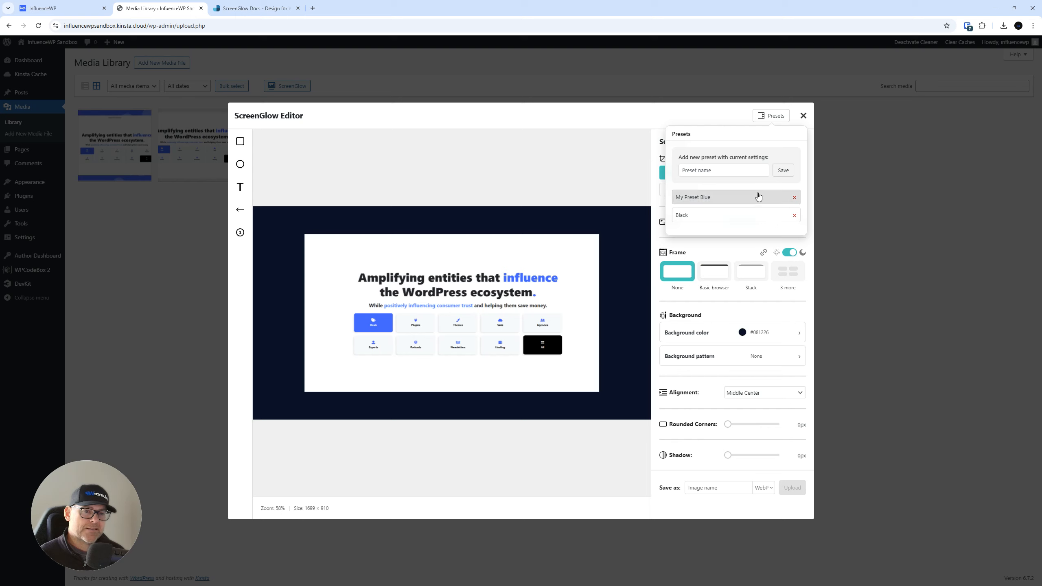
left_click(804, 116)
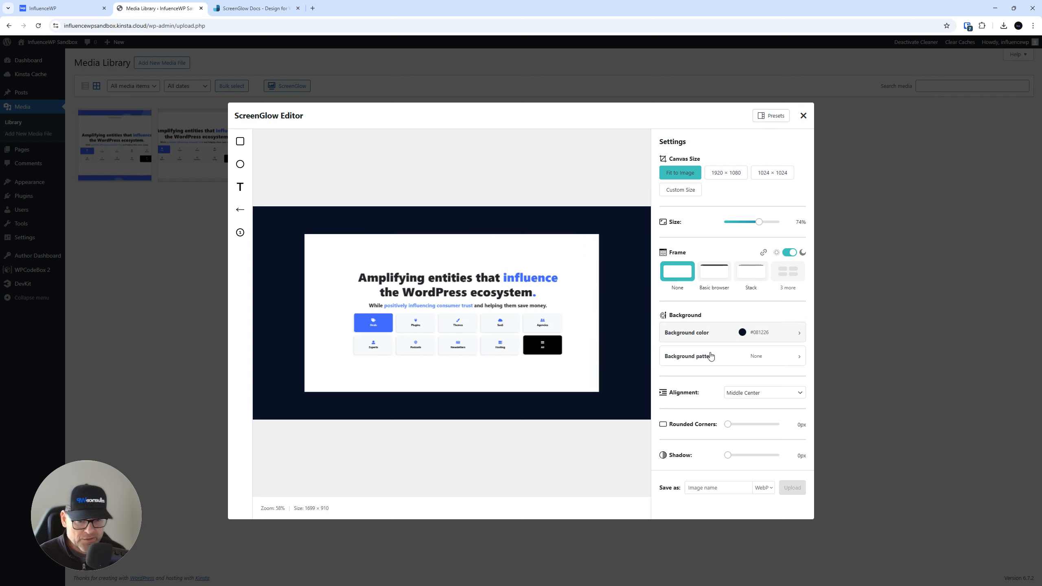
left_click(804, 115)
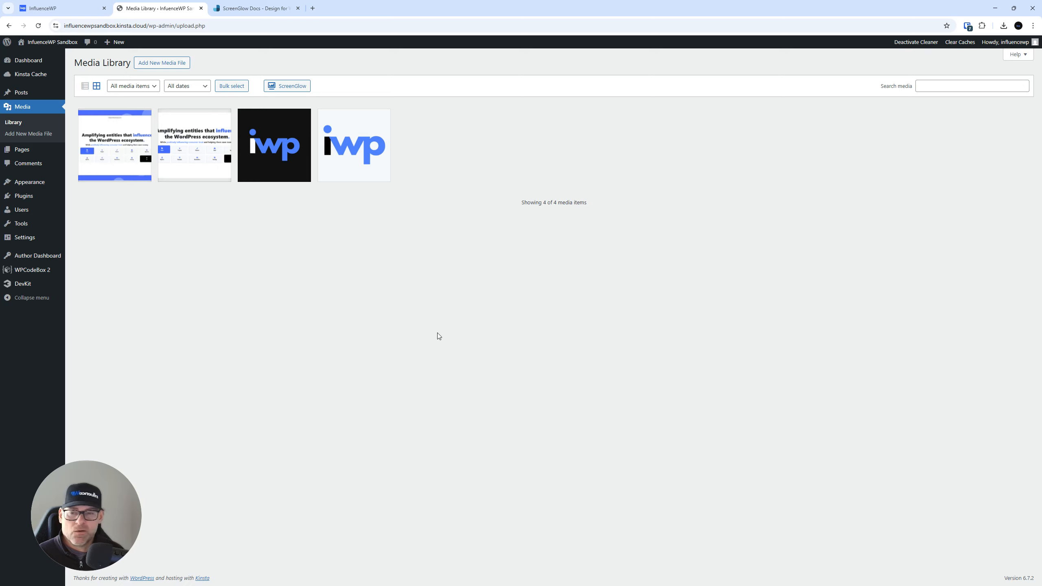
Step: Load the original InfluenceWP image into the ScreenGlow editor and set its rounded corners to 25px and its size to 84%
left_click(290, 85)
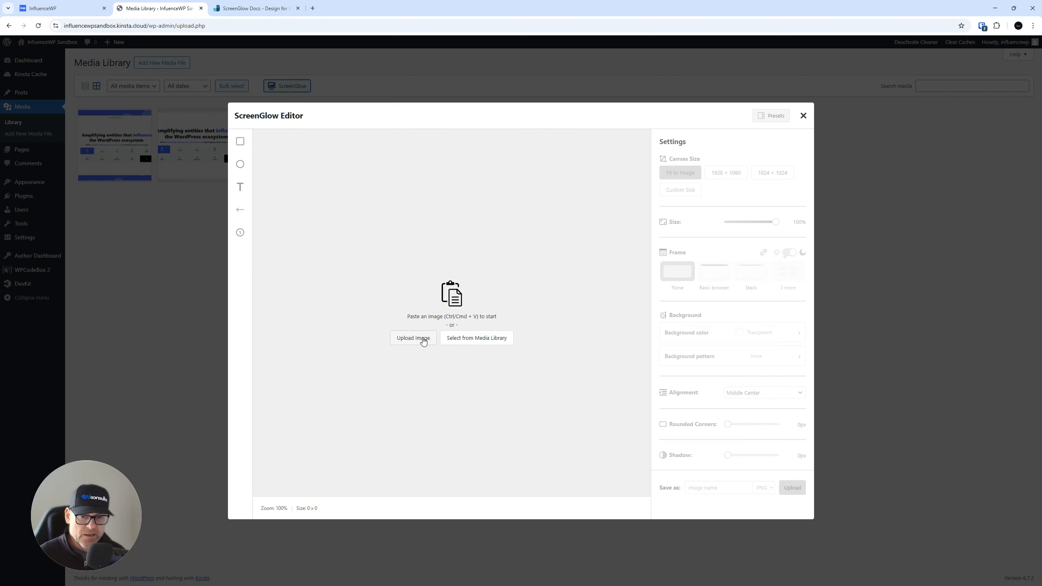
left_click(468, 343)
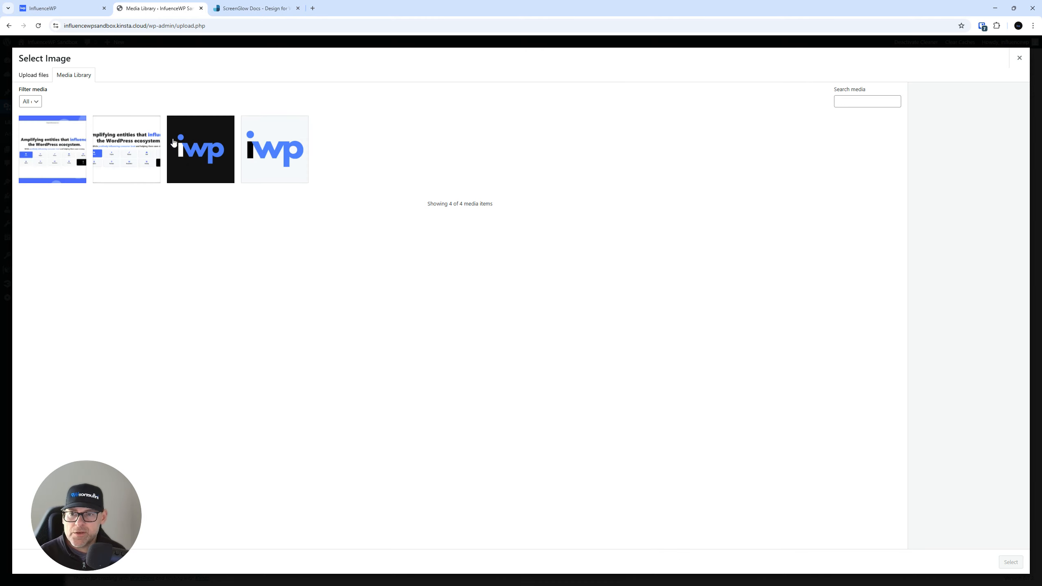
left_click(155, 142)
left_click(1013, 563)
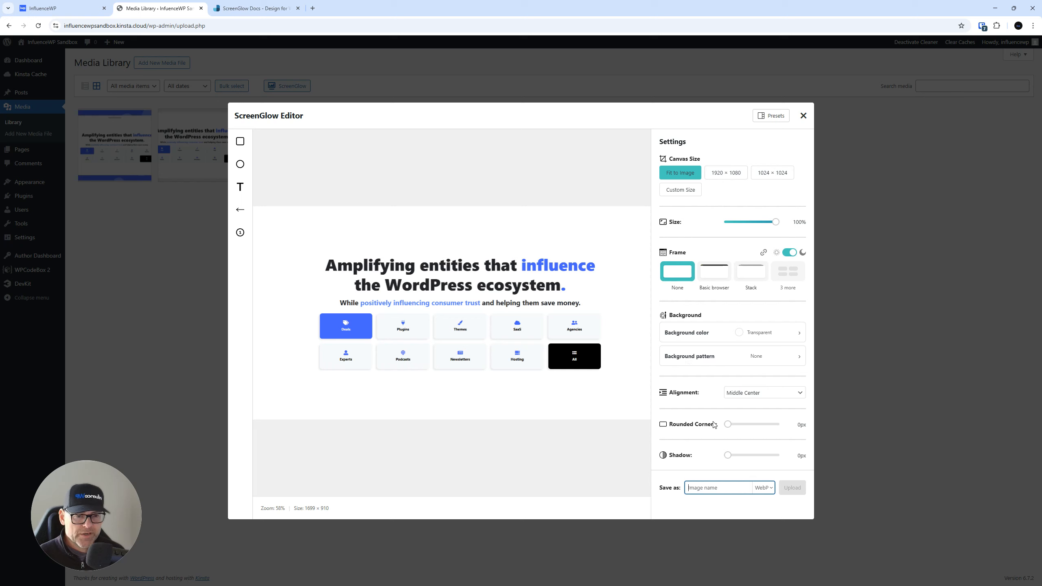
left_click_drag(728, 425, 788, 426)
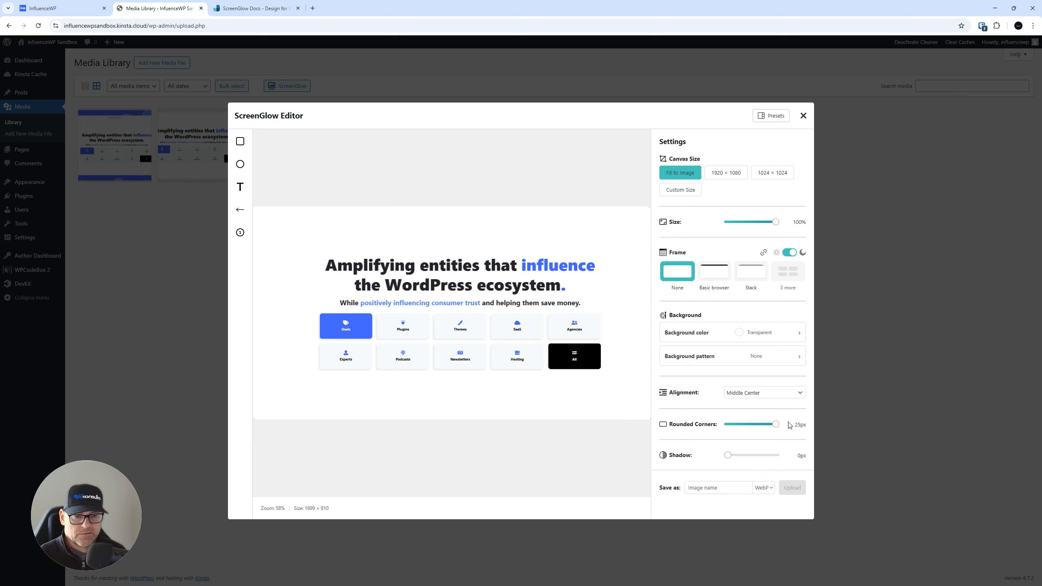
left_click_drag(776, 222, 767, 225)
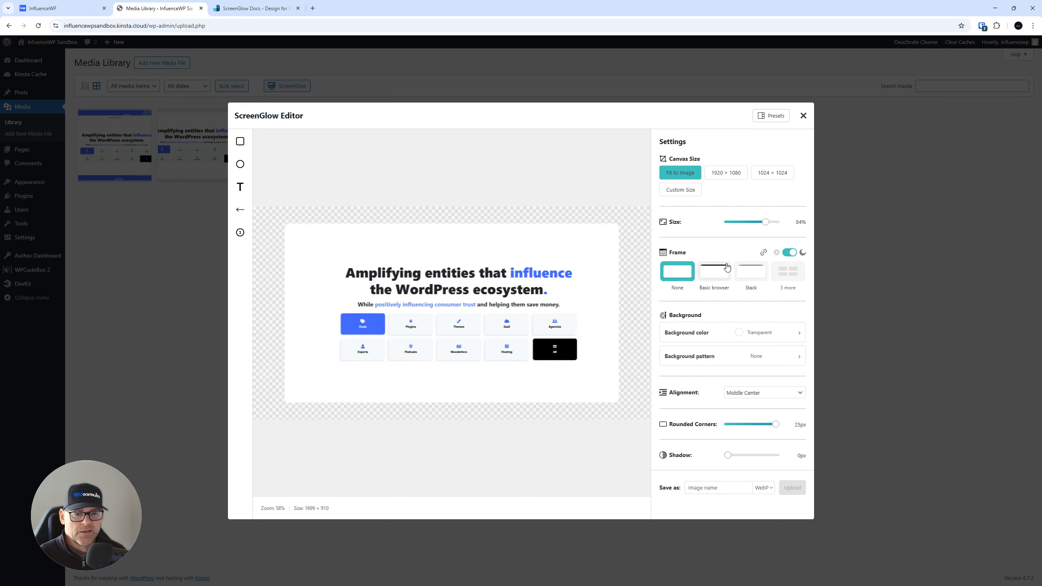
Step: Set the canvas size to 1920 × 1080, the background to solid Light Gray and the shadow to 17px
left_click(732, 176)
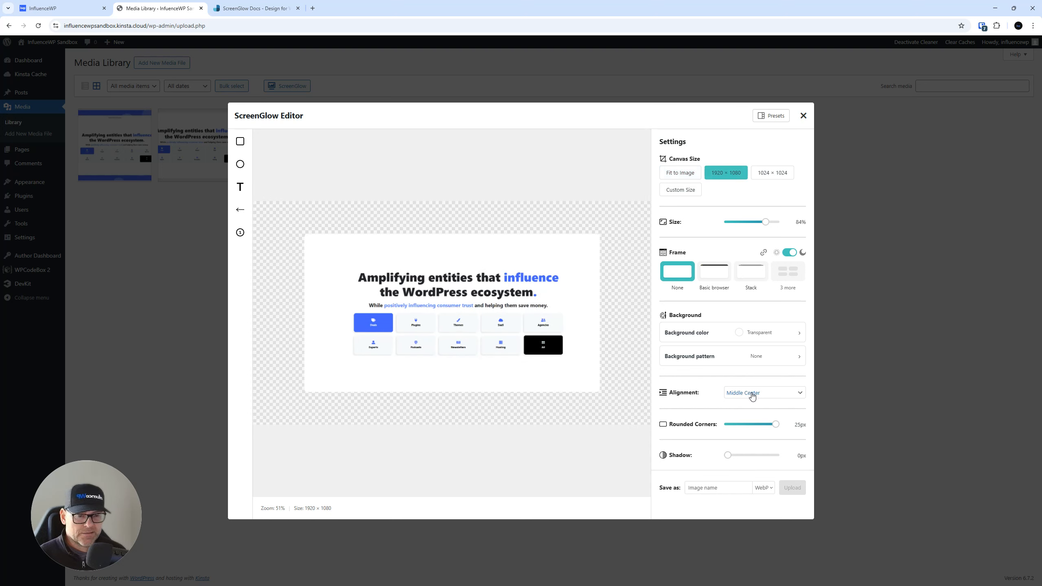
left_click_drag(748, 456, 768, 456)
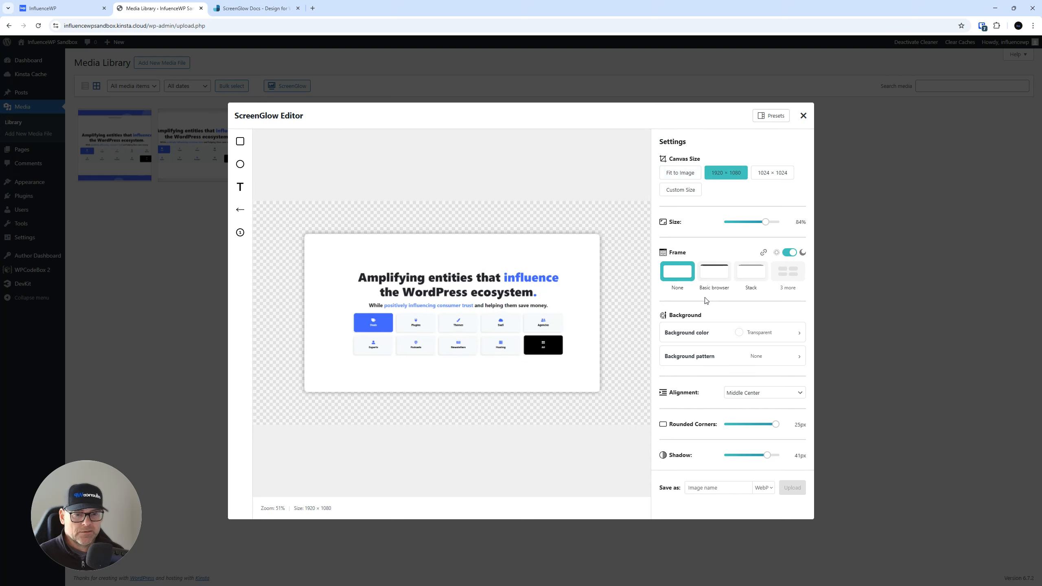
left_click(762, 341)
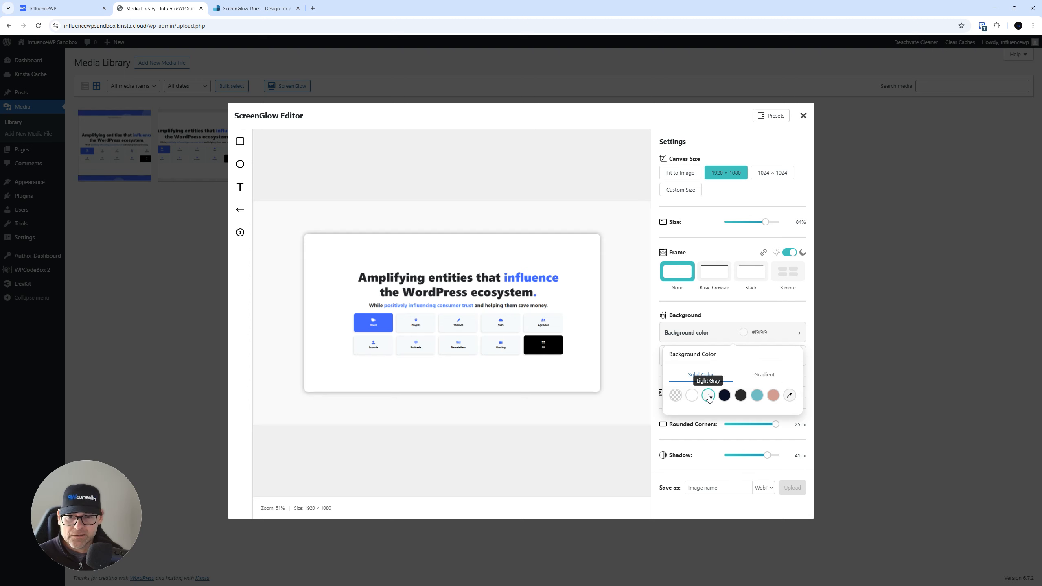
left_click(708, 395)
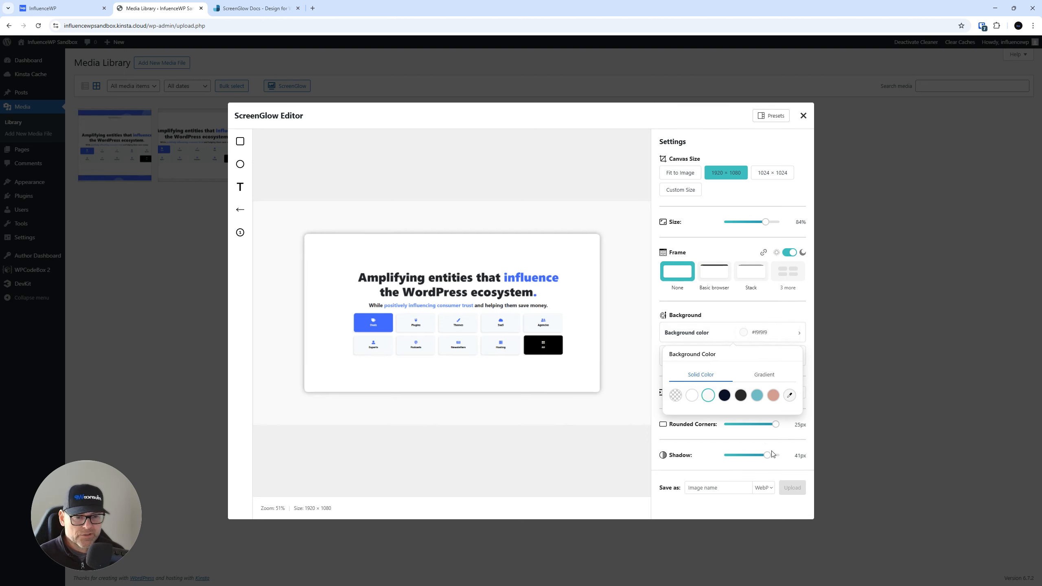
left_click_drag(772, 454, 745, 459)
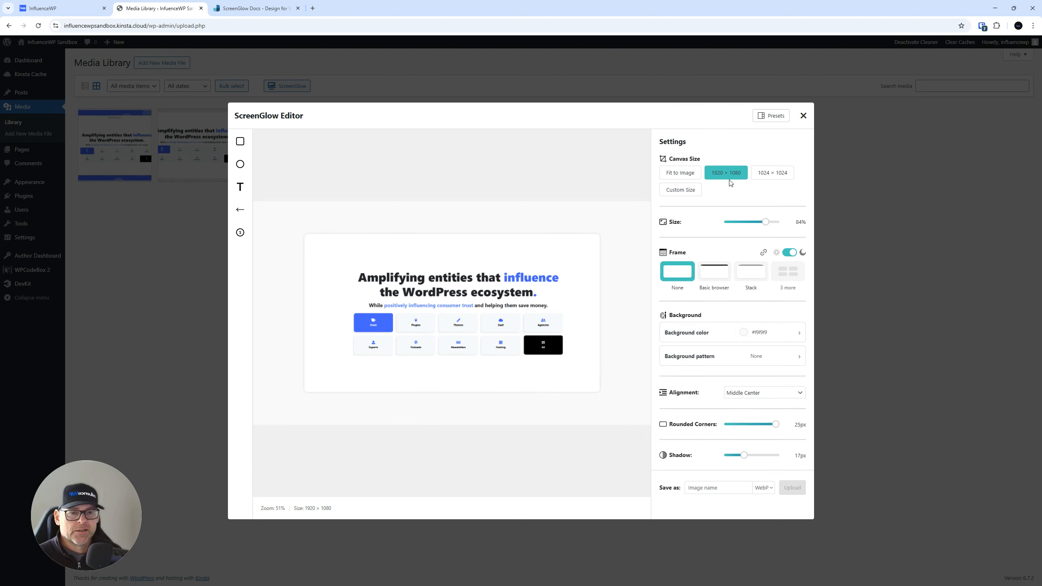
Step: Save the current editor settings as a new preset named Light Shadow
left_click(768, 115)
left_click(705, 173)
type("Light Shadow")
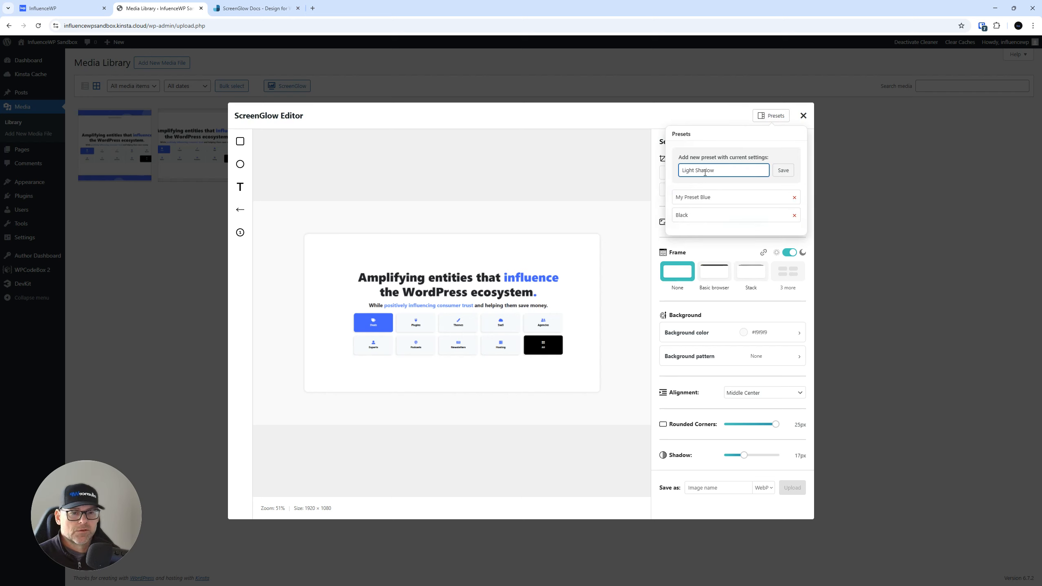
left_click(783, 170)
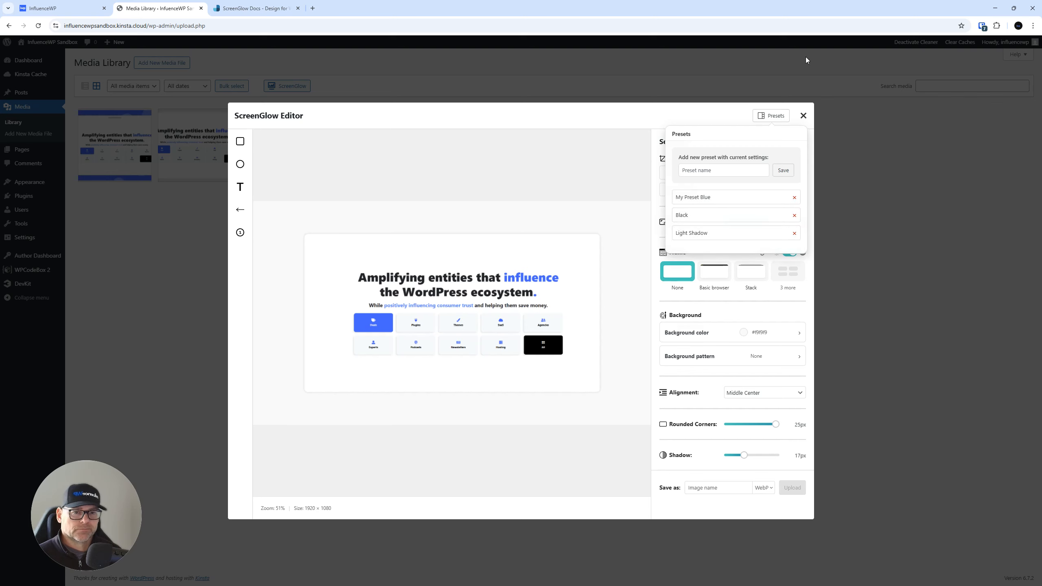
Step: Upload the edited image to the media library as lightshadow in WebP format
left_click(728, 491)
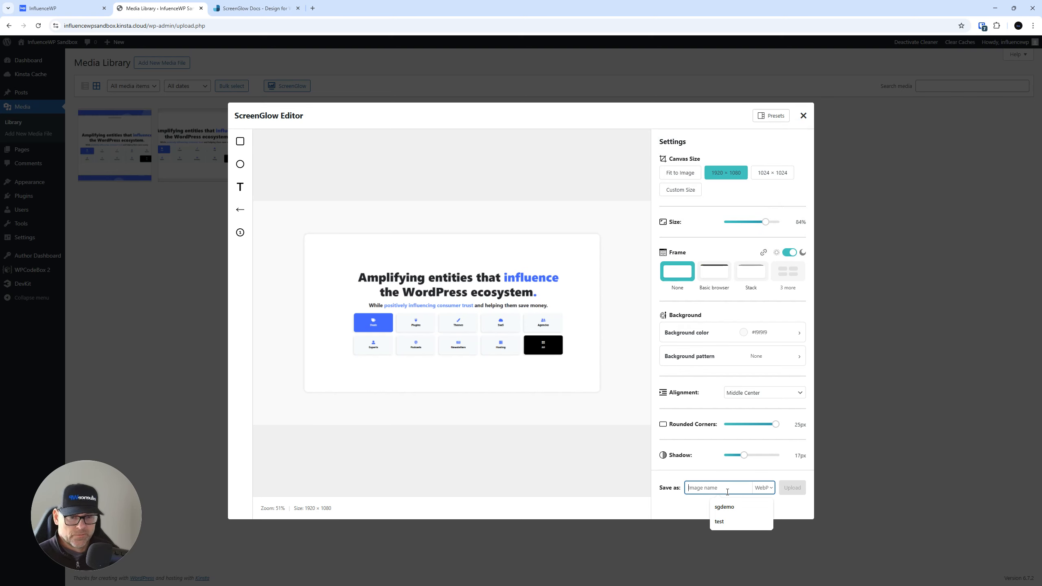
type("lightshadow")
left_click(792, 488)
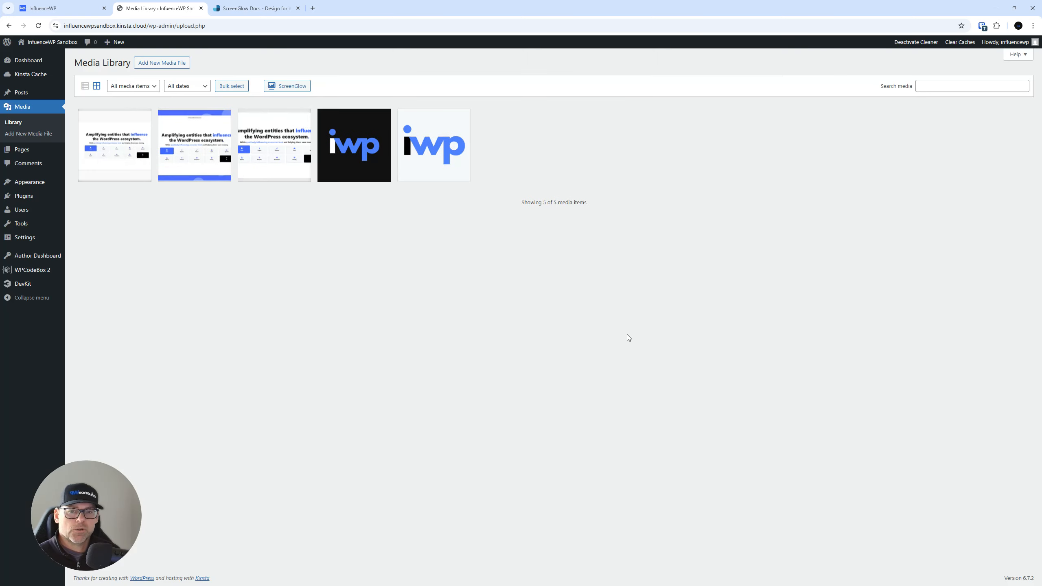
Step: Load the original InfluenceWP image from the media library into a fresh ScreenGlow editor and apply the Light Shadow preset
left_click(287, 86)
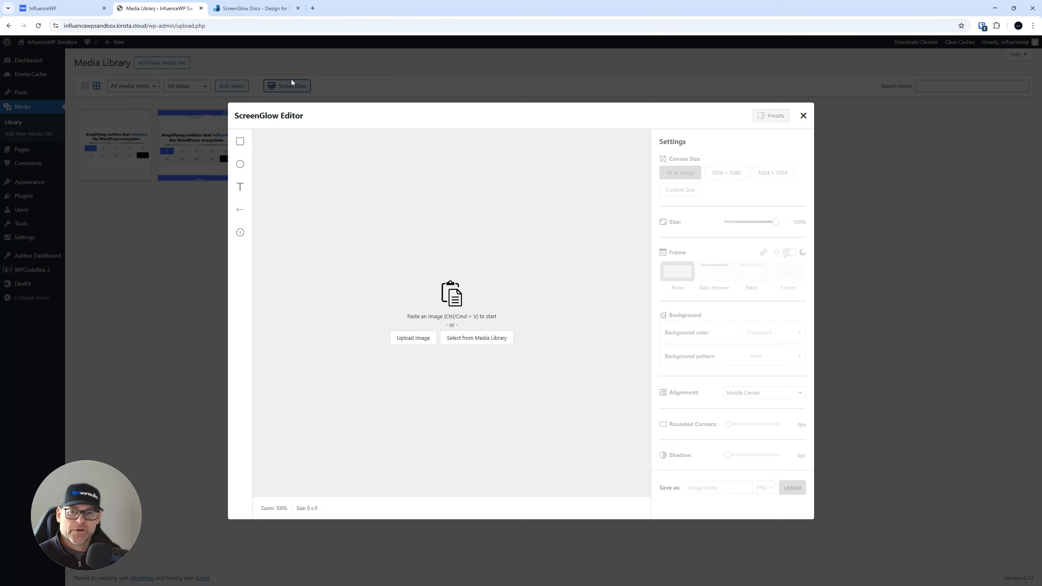
left_click(473, 337)
left_click(221, 177)
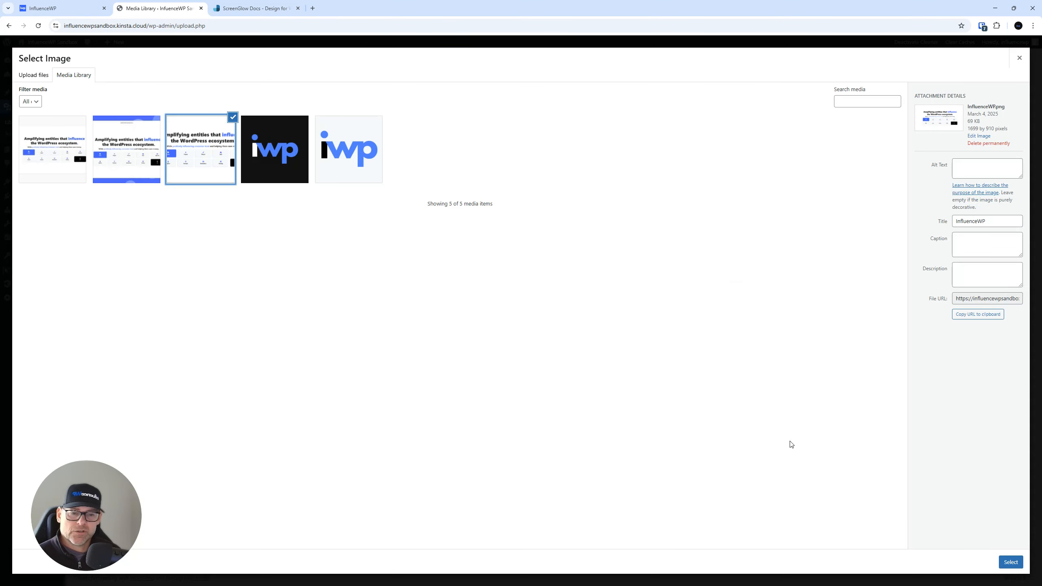
left_click(1010, 562)
left_click(770, 116)
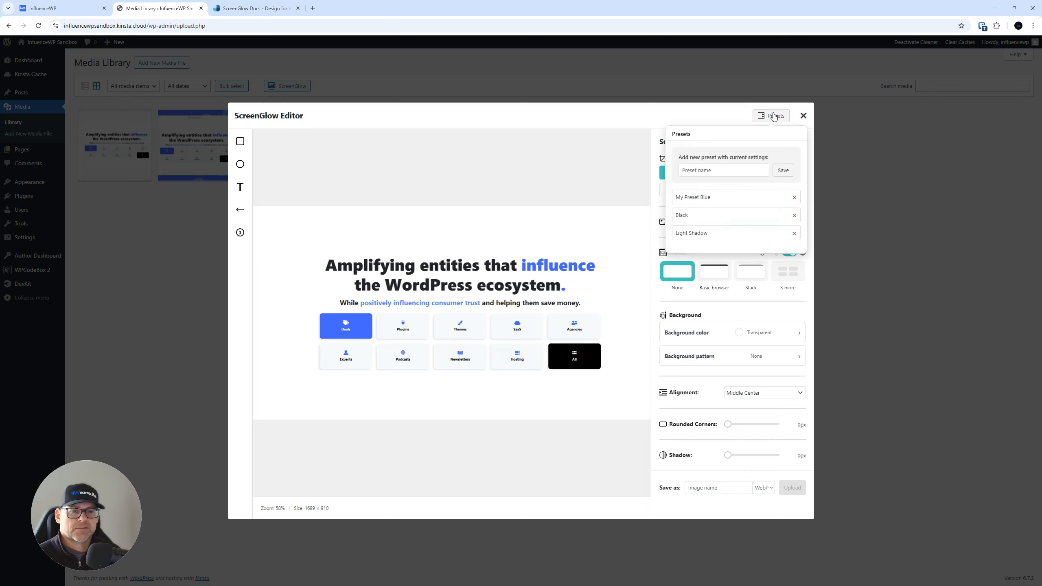
left_click(706, 233)
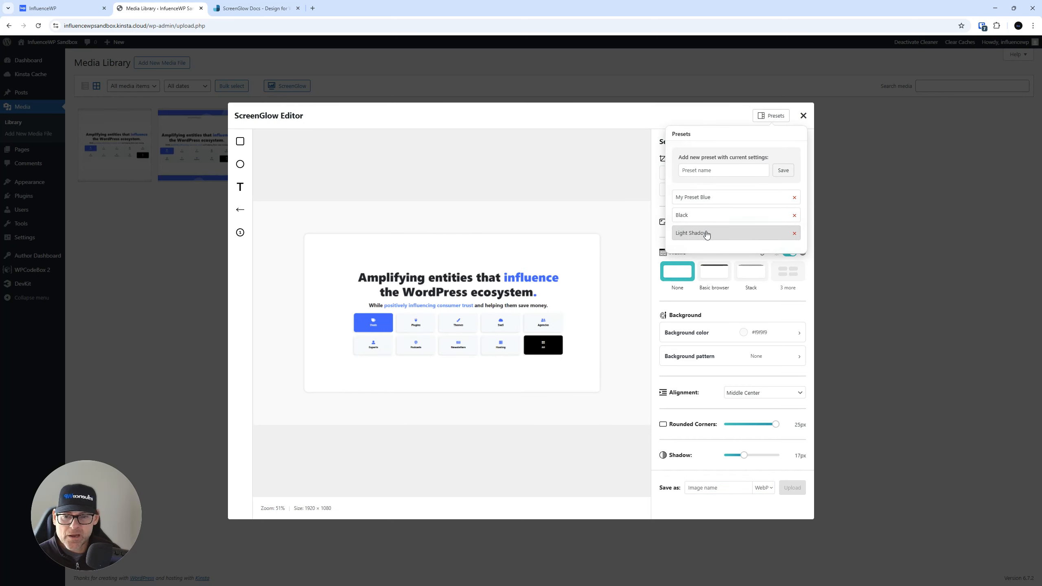
Step: Upload the image as lightshadownew in WebP format and check its attachment details in the media library
left_click(731, 489)
type("lightsha")
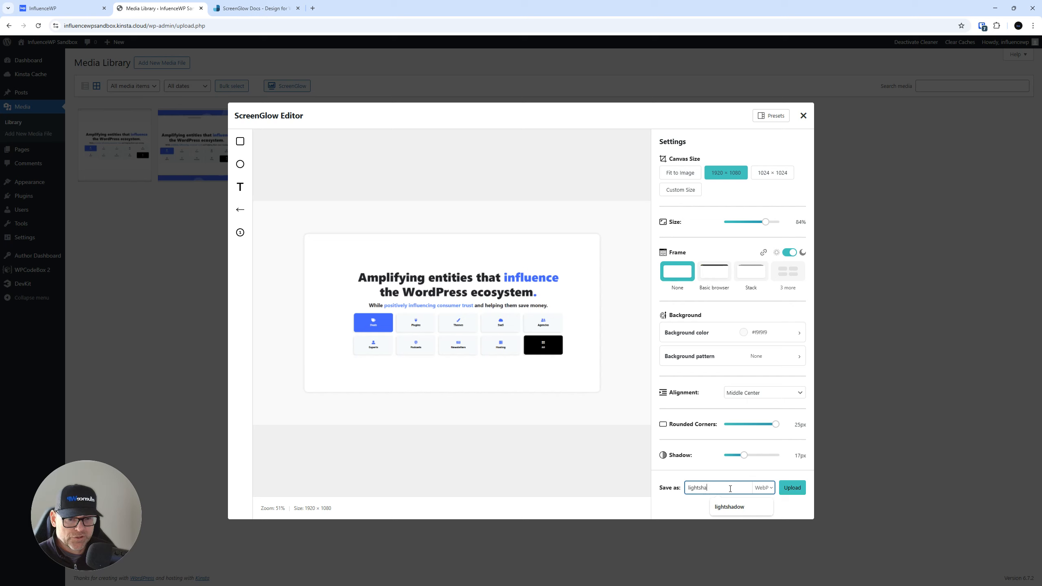
type("downew")
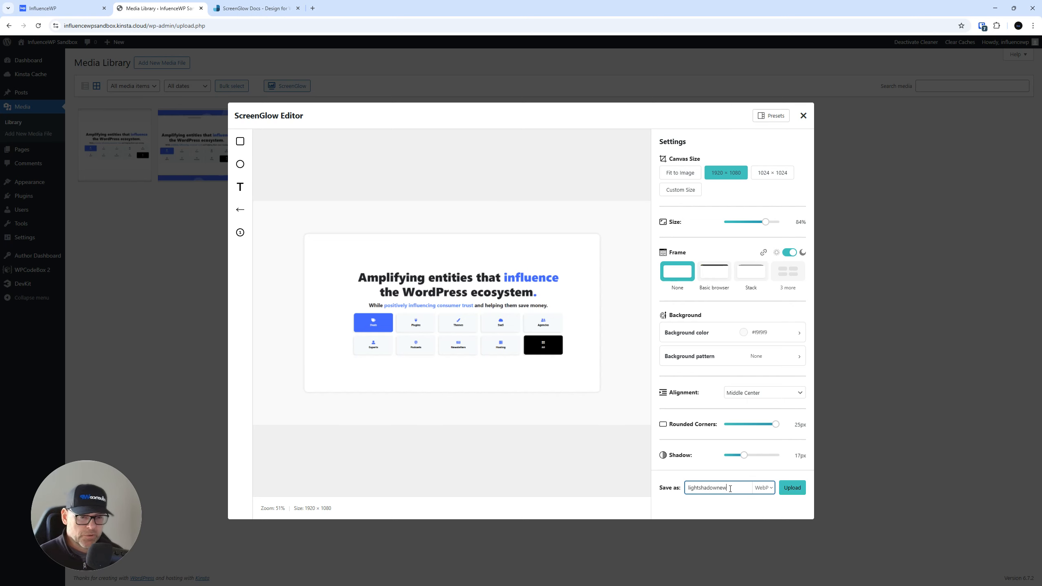
left_click(792, 487)
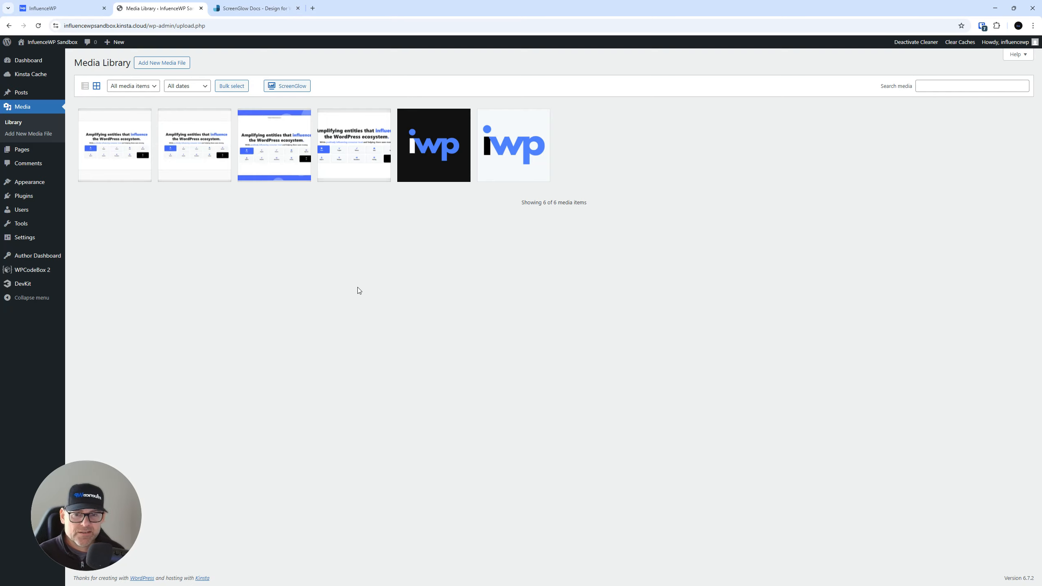
left_click(123, 145)
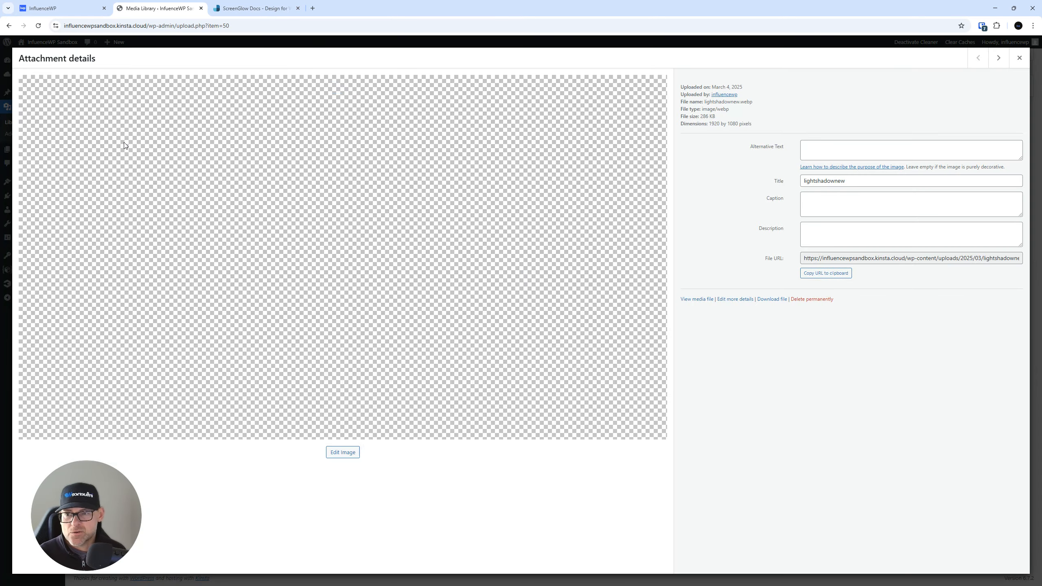
left_click(1019, 58)
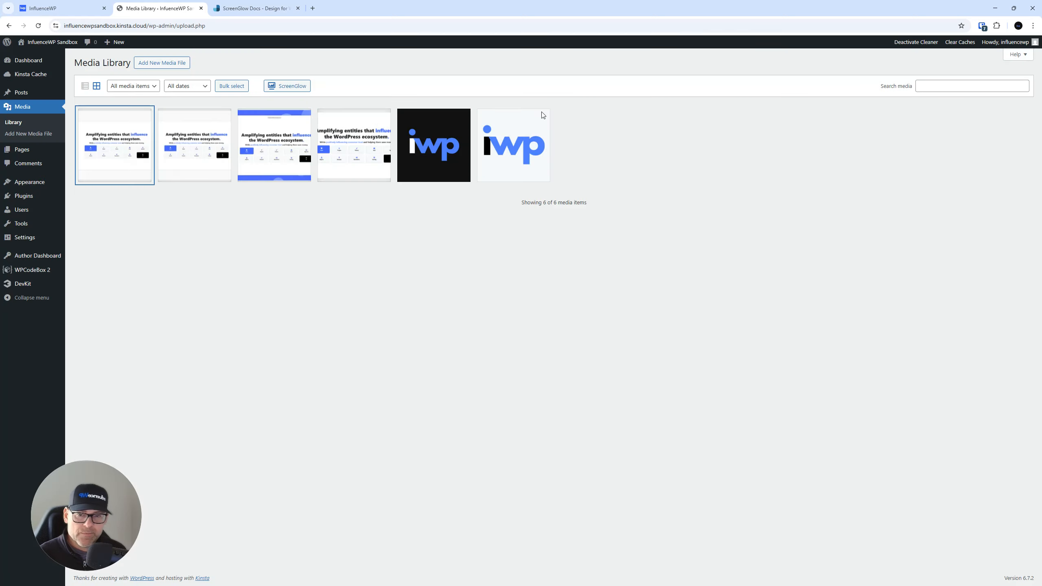
Step: Load the lightshadownew image from the media library into a fresh ScreenGlow editor
left_click(303, 86)
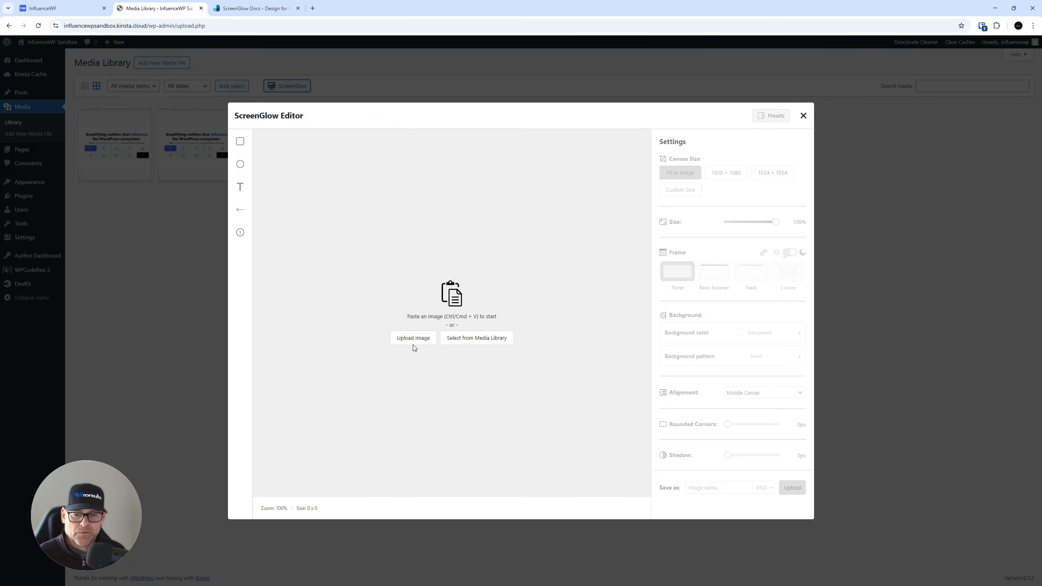
left_click(453, 338)
left_click(85, 152)
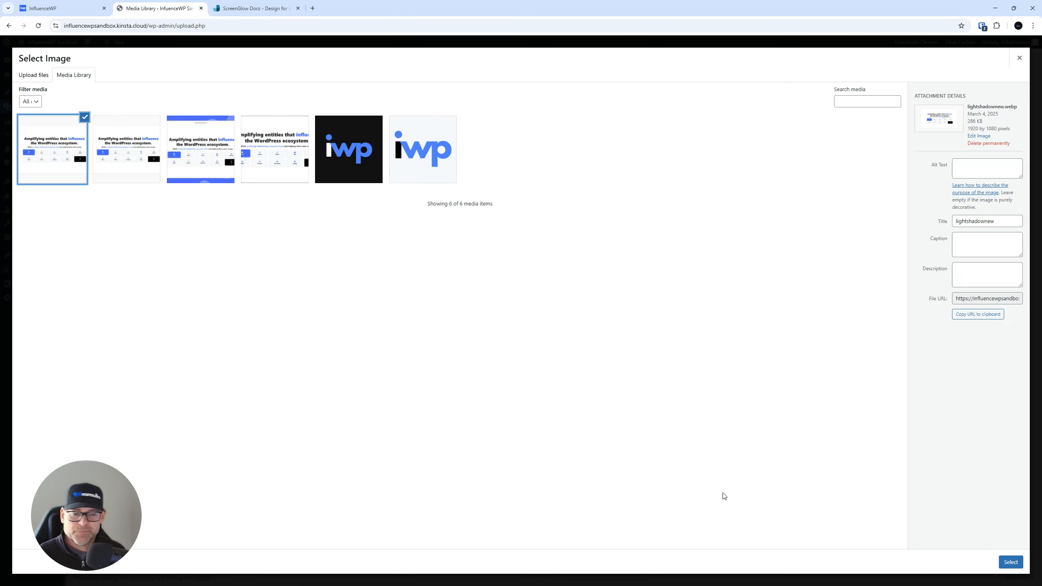
left_click(1001, 563)
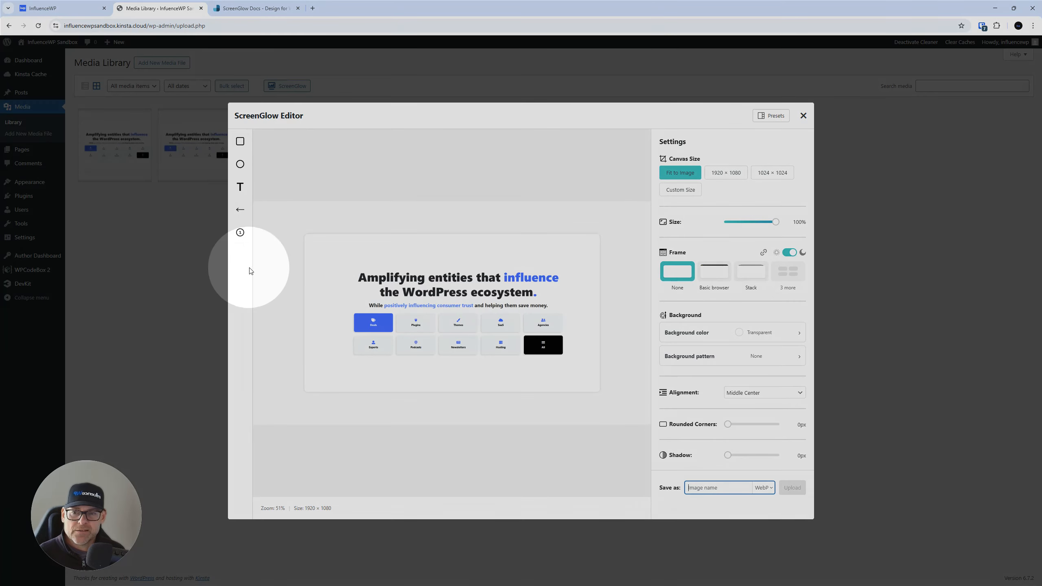
Step: Add a red text annotation reading "Hey do this!" over the upper edge of the image's headline
left_click_drag(241, 188, 494, 256)
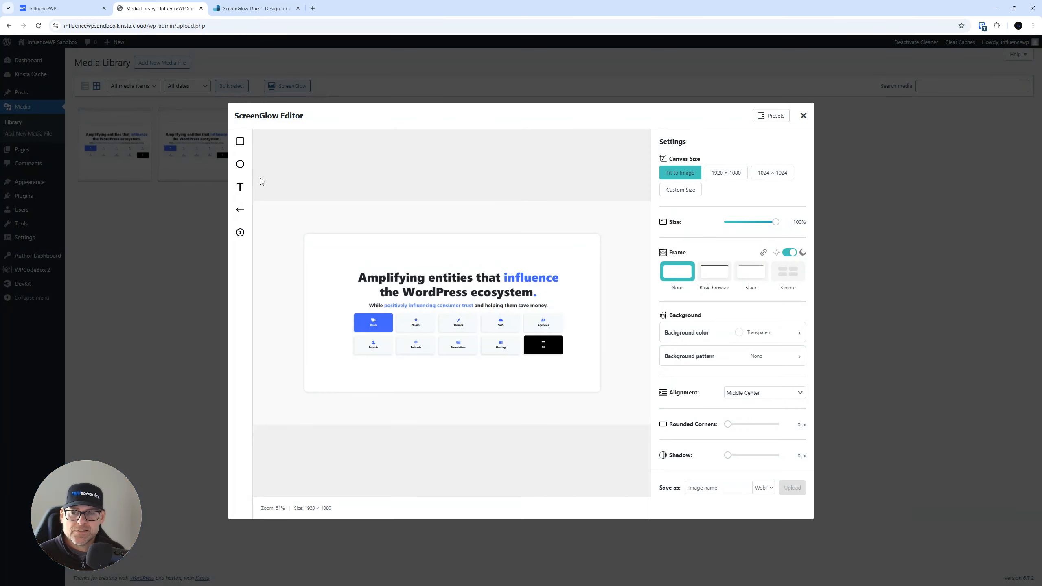
left_click(240, 187)
left_click(463, 265)
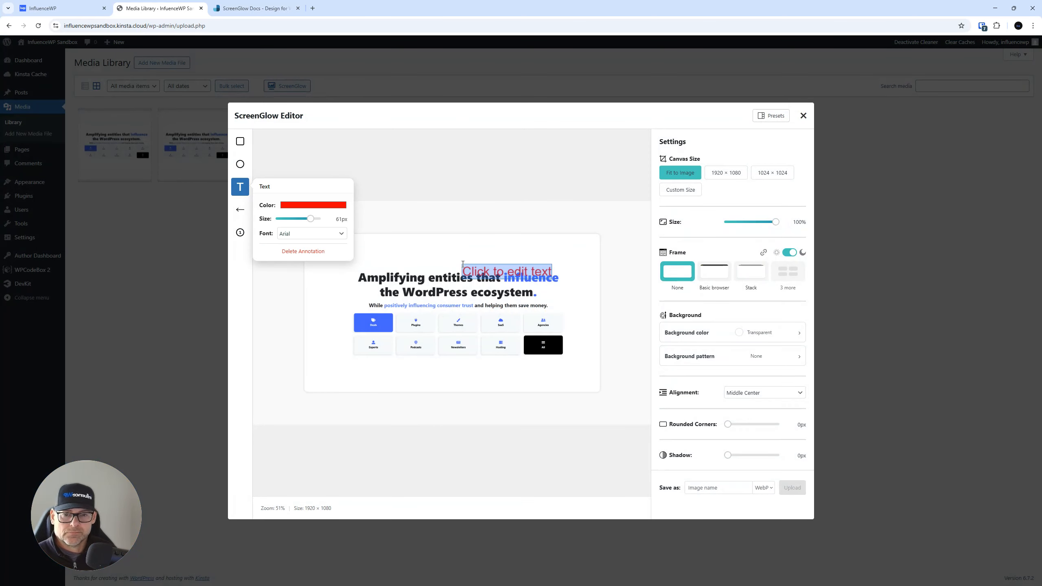
type("He")
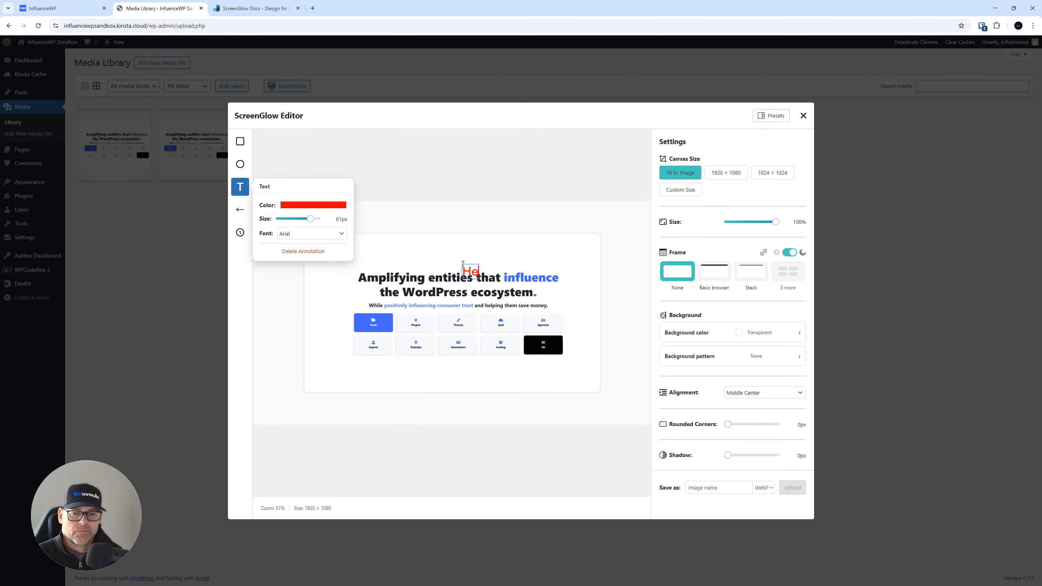
type("y do this!")
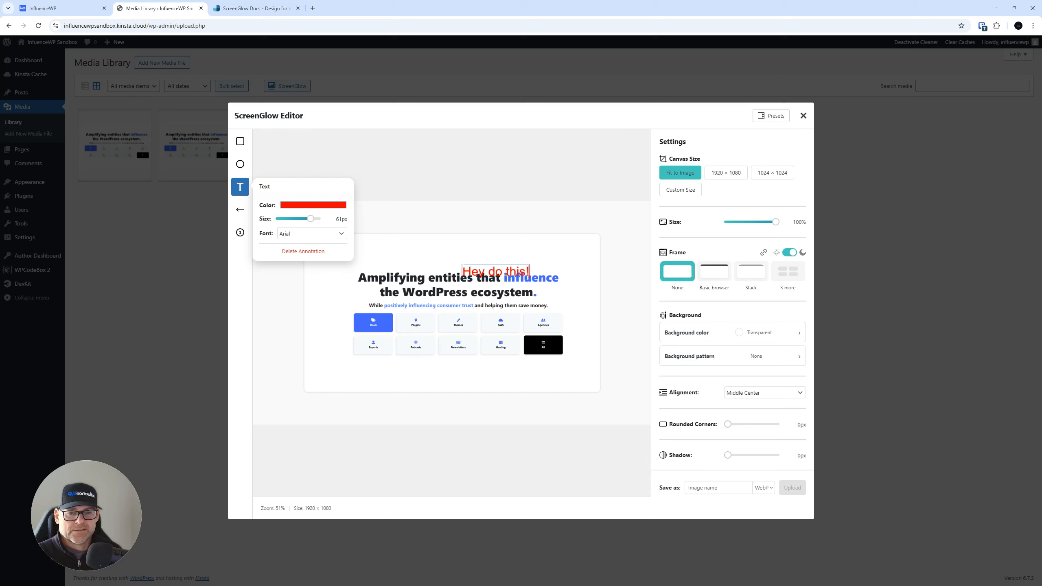
Step: Draw a red arrow from below the text annotation to the blue Deals tile and close the editor without uploading
left_click(241, 210)
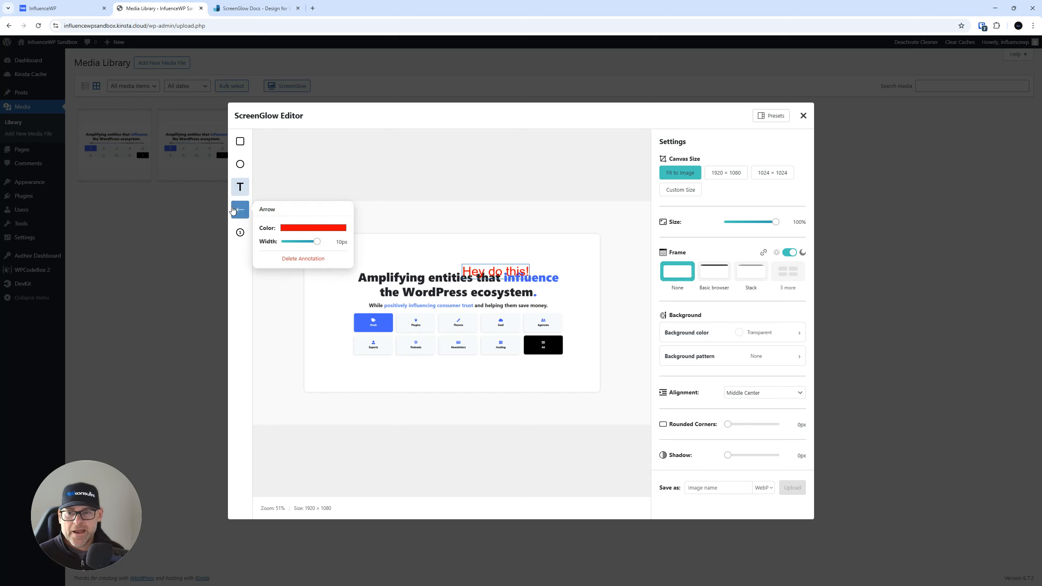
left_click_drag(484, 284, 369, 332)
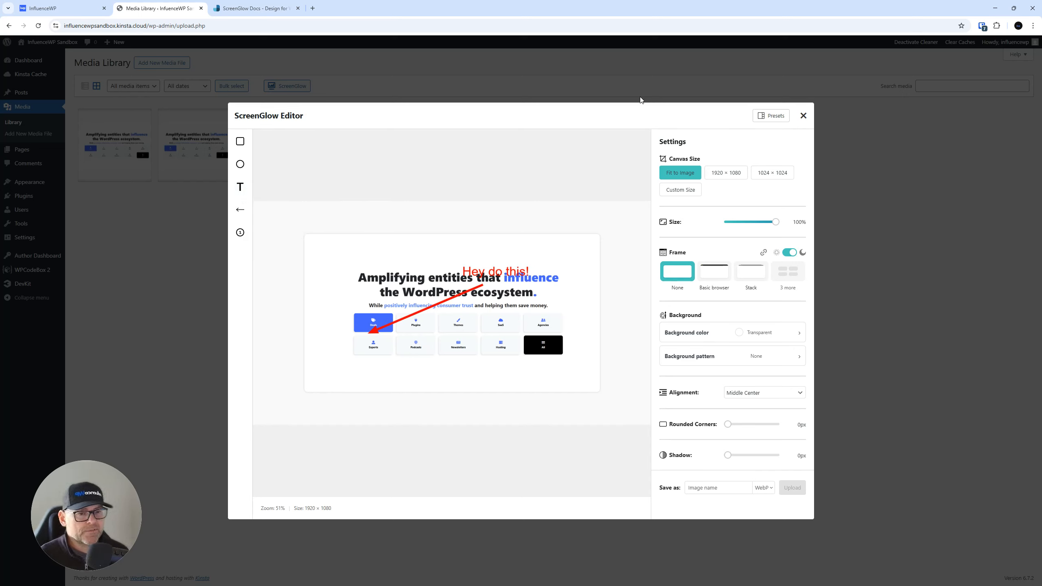
left_click(803, 116)
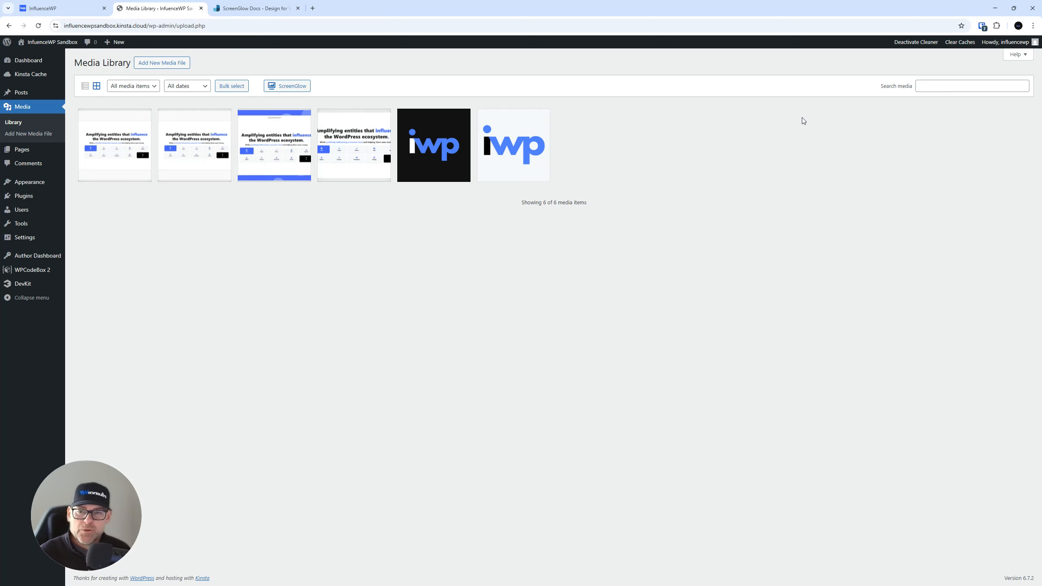
Step: Switch to the ScreenGlow documentation site and open the ScreenGlow product page from its product list
left_click(259, 5)
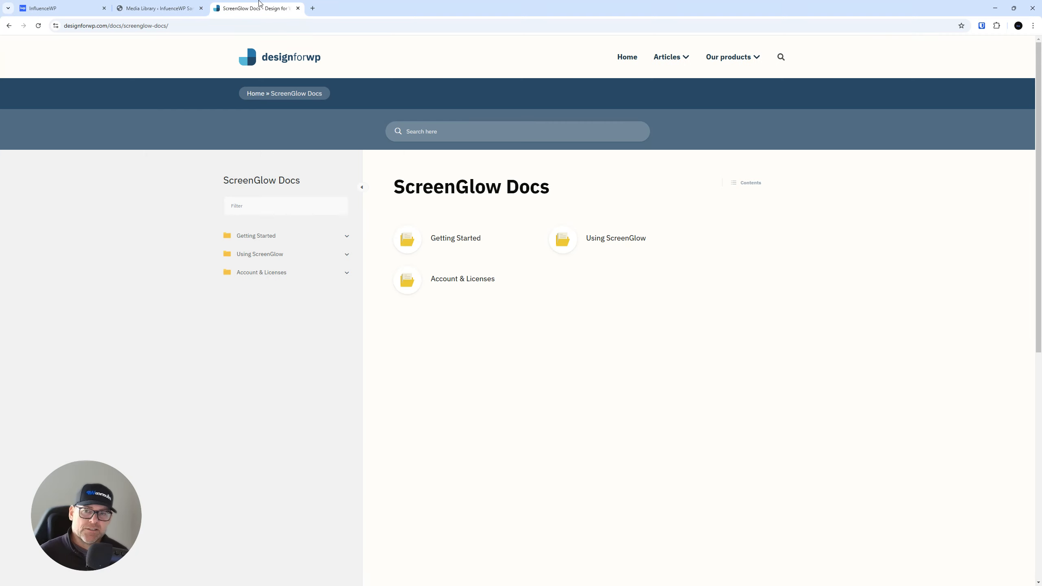
left_click(283, 59)
mouse_move(722, 61)
left_click(712, 122)
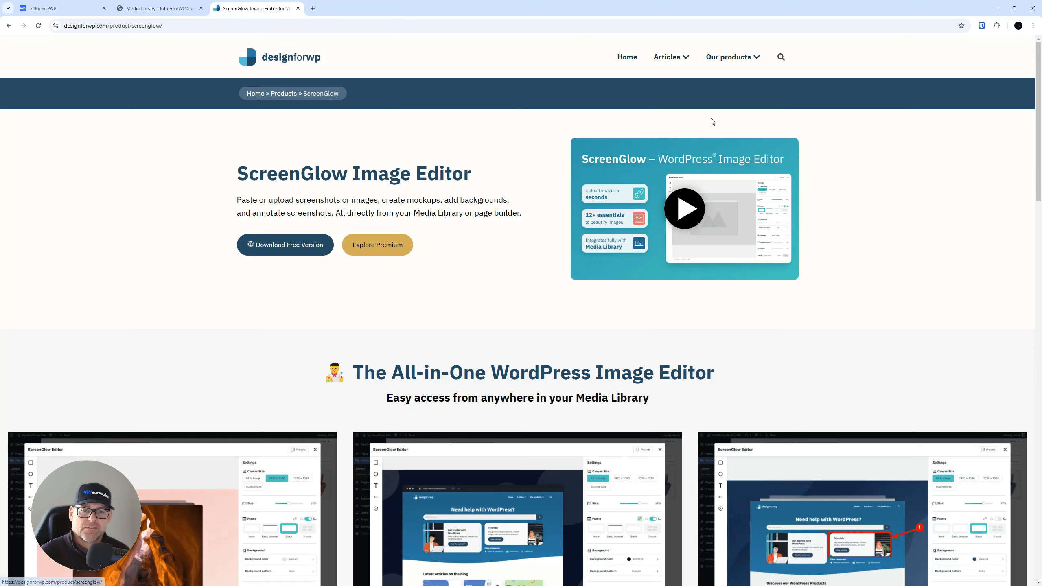